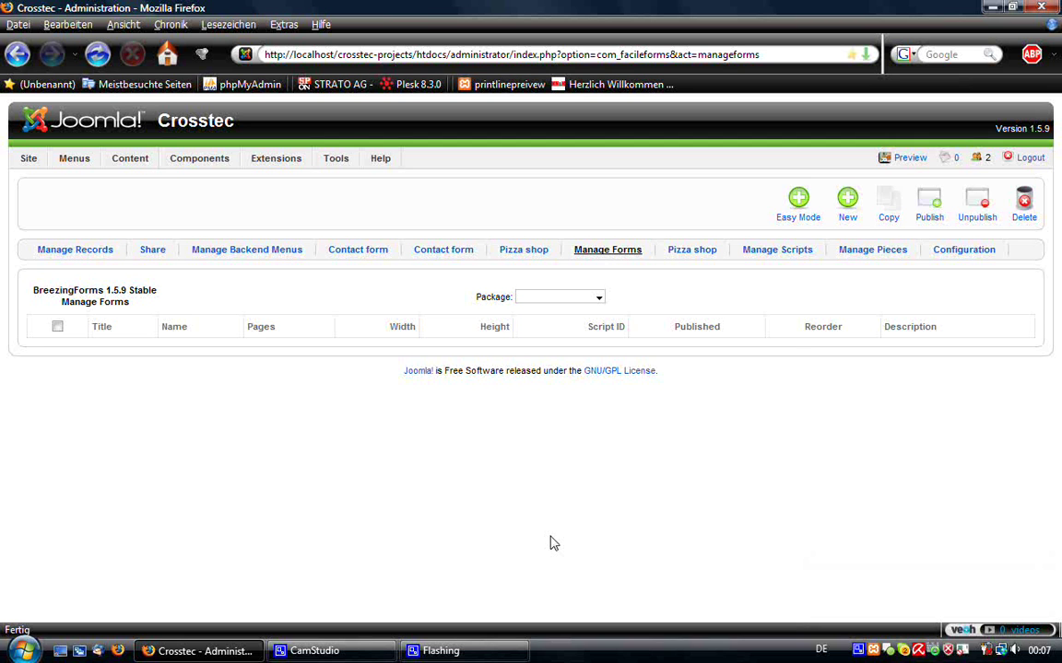
- Start a new form in Easy Mode and look through the Basic and Special item groups
{"action": "left_click", "coordinate": [791, 228]}
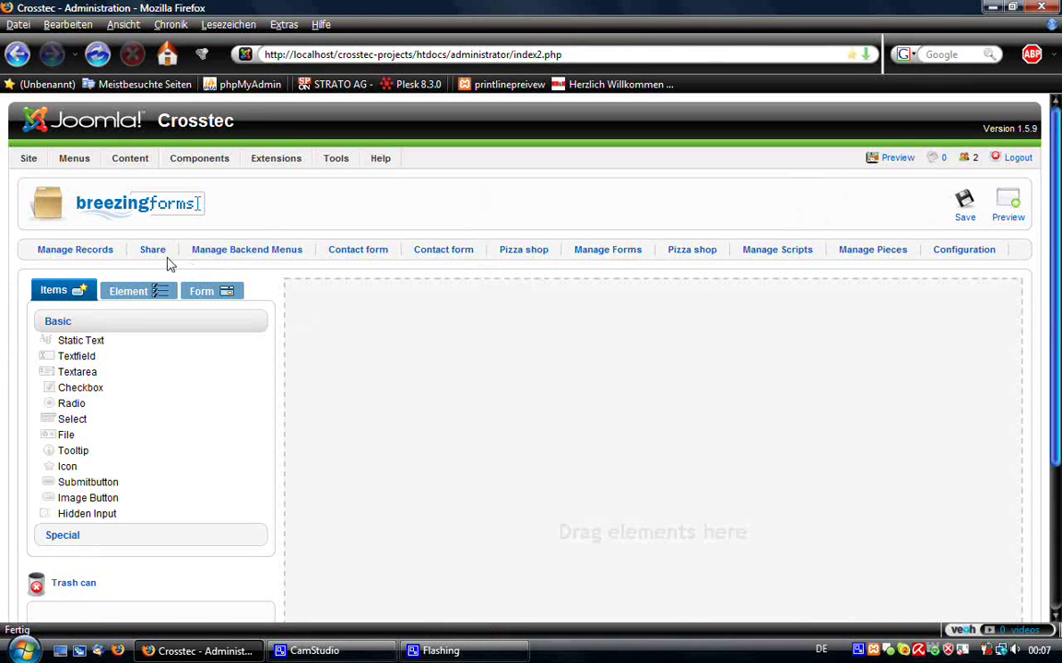
{"action": "scroll", "coordinate": [63, 302], "scroll_direction": "down", "scroll_amount": 1}
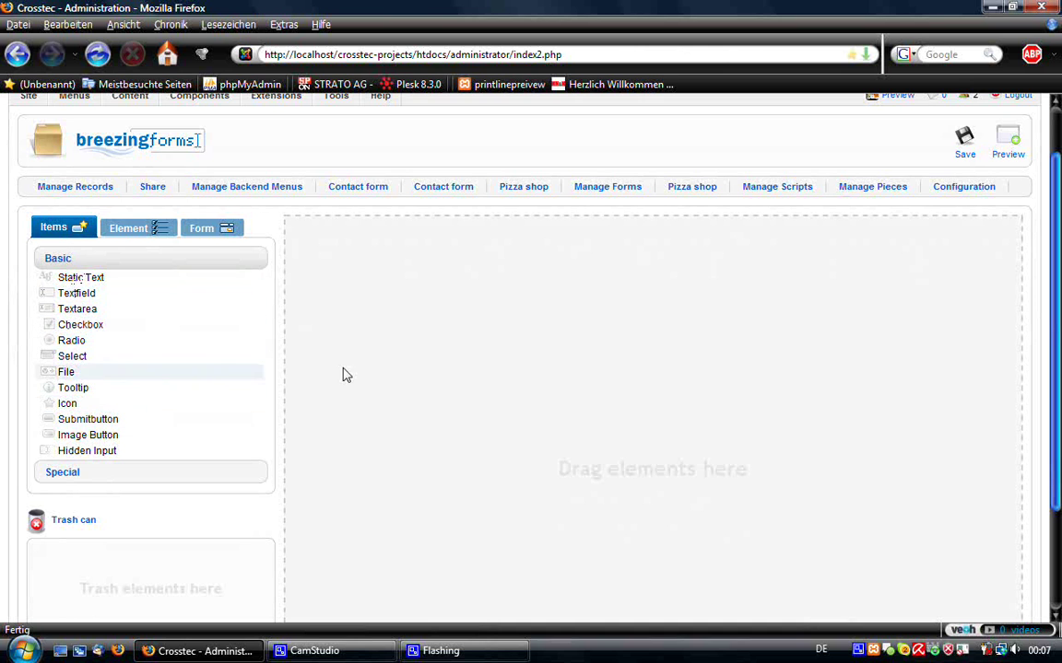
{"action": "left_click", "coordinate": [189, 472]}
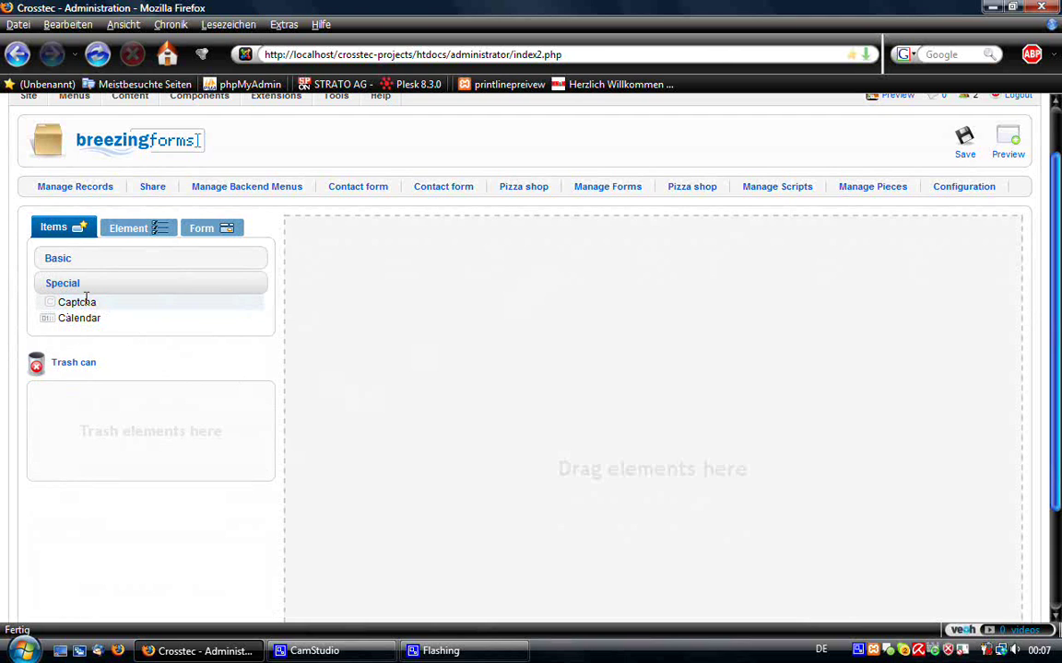
{"action": "left_click", "coordinate": [130, 261]}
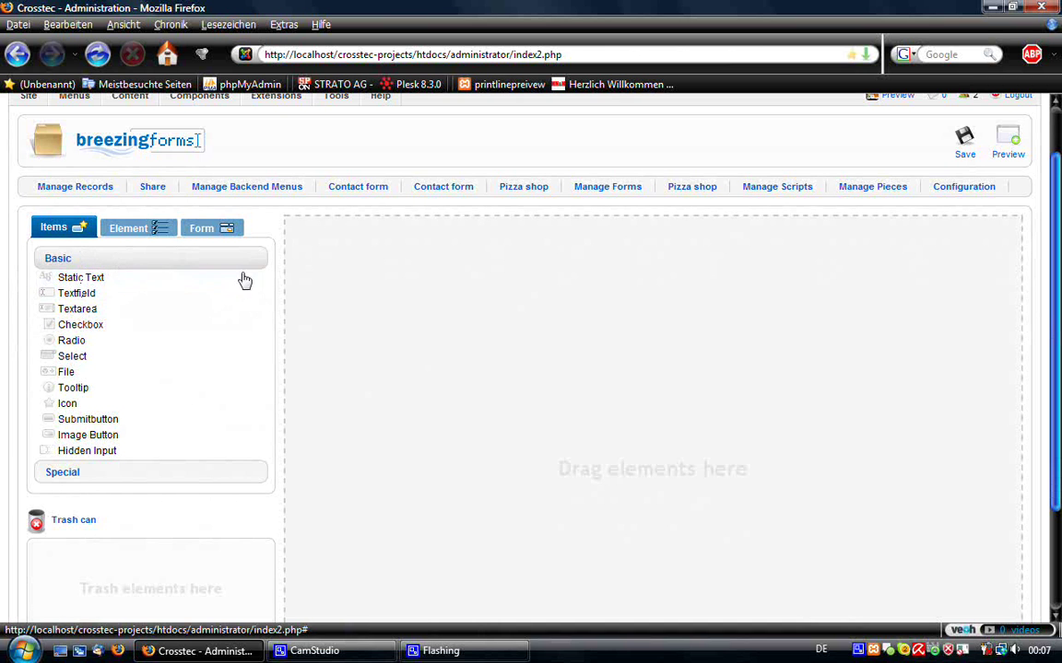
{"action": "scroll", "coordinate": [521, 335], "scroll_direction": "down", "scroll_amount": 3}
{"action": "scroll", "coordinate": [536, 348], "scroll_direction": "up", "scroll_amount": 3}
{"action": "scroll", "coordinate": [616, 402], "scroll_direction": "down", "scroll_amount": 2}
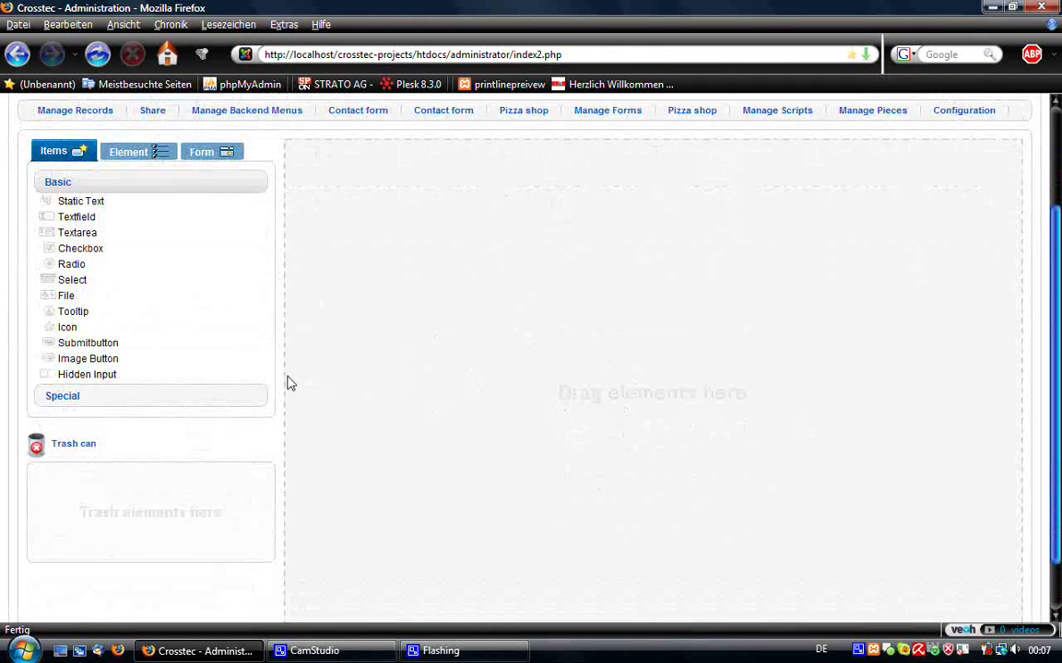
{"action": "scroll", "coordinate": [286, 382], "scroll_direction": "up", "scroll_amount": 2}
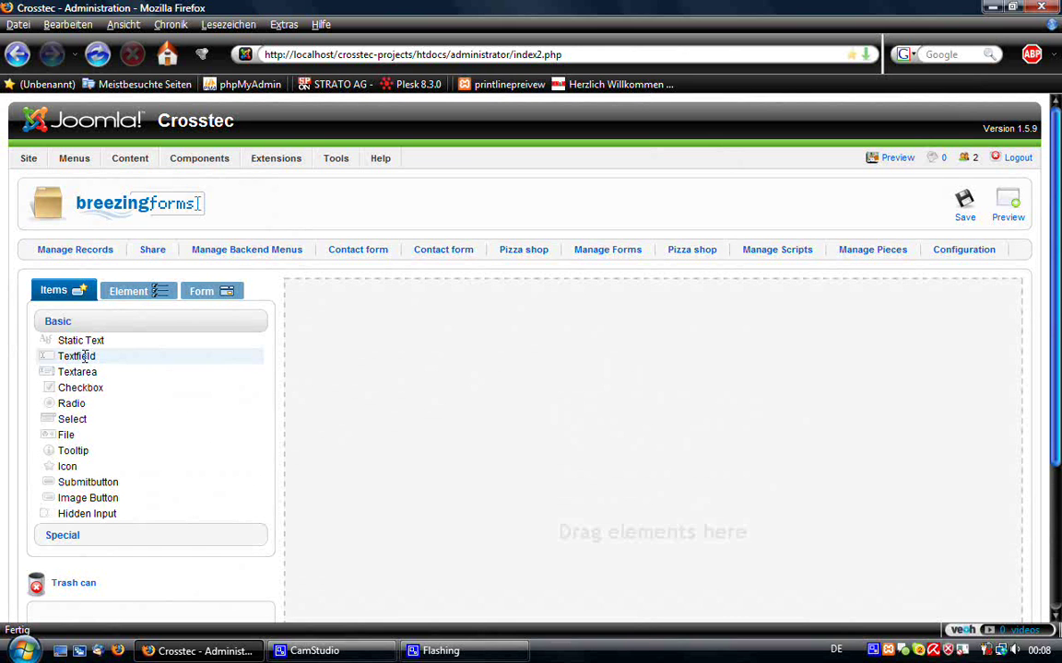
- Drag two text fields, a text area and a submit button onto the form canvas
{"action": "left_click_drag", "start_coordinate": [84, 357], "coordinate": [367, 323]}
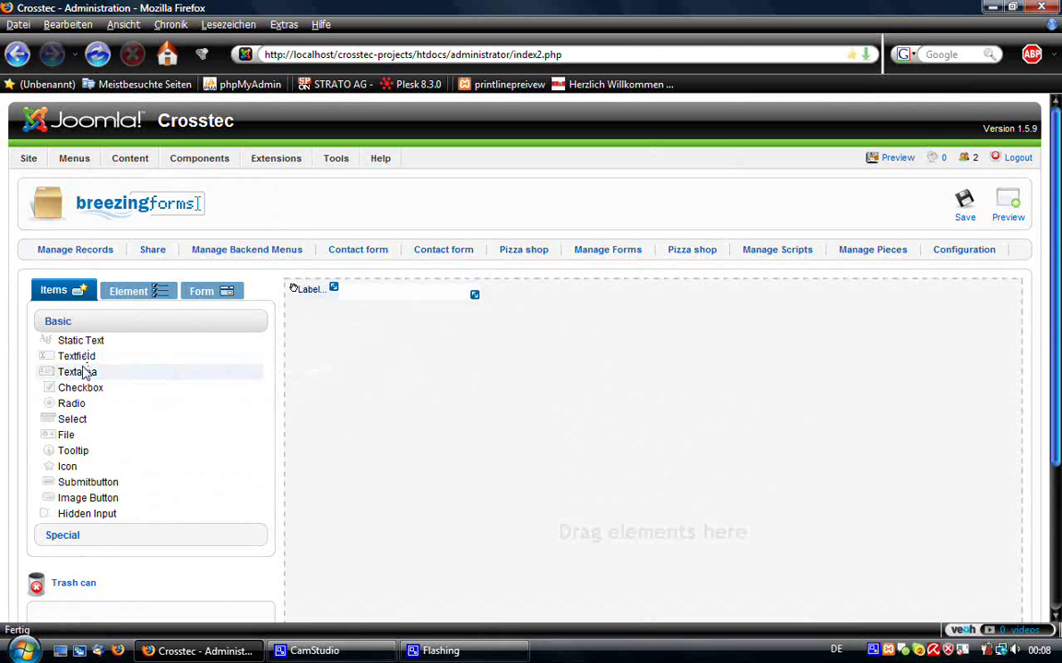
{"action": "left_click_drag", "start_coordinate": [90, 356], "coordinate": [387, 371]}
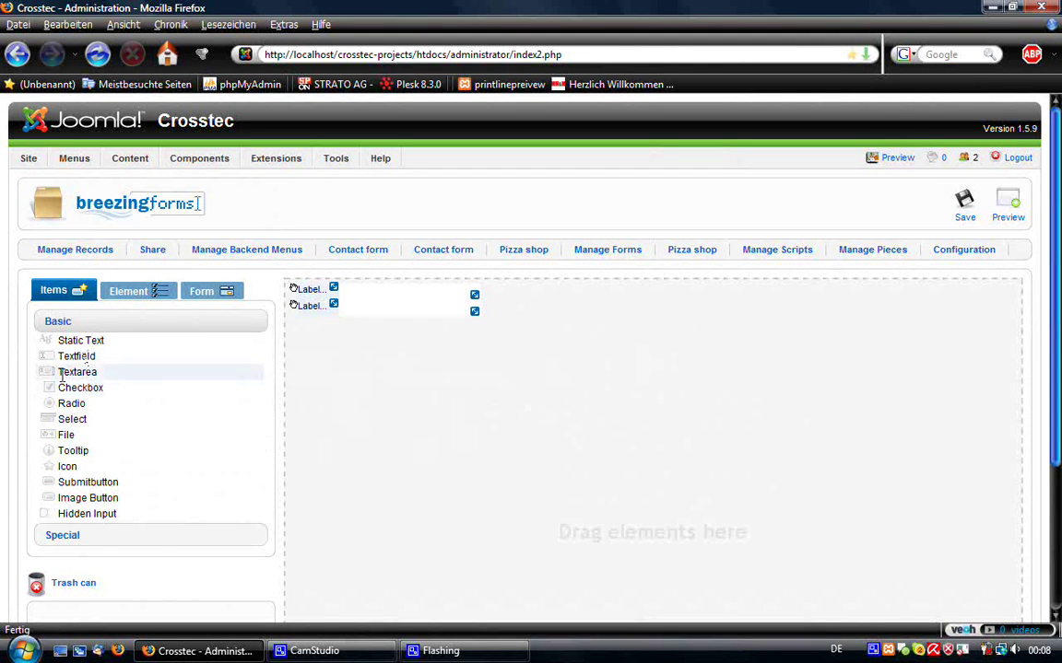
{"action": "left_click_drag", "start_coordinate": [67, 372], "coordinate": [364, 357]}
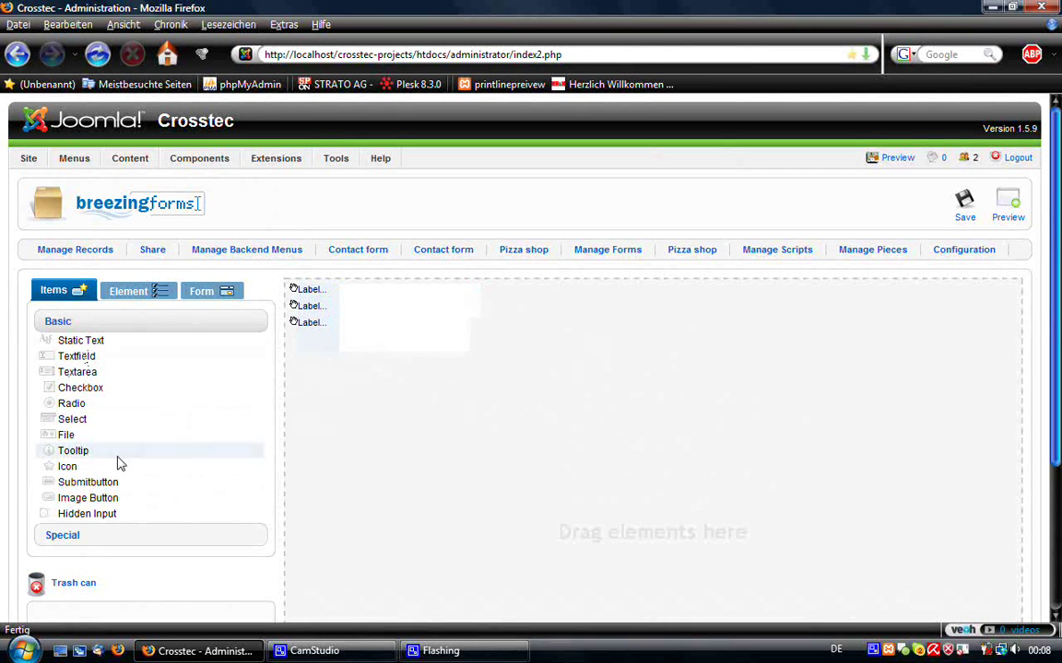
{"action": "left_click_drag", "start_coordinate": [98, 482], "coordinate": [424, 417]}
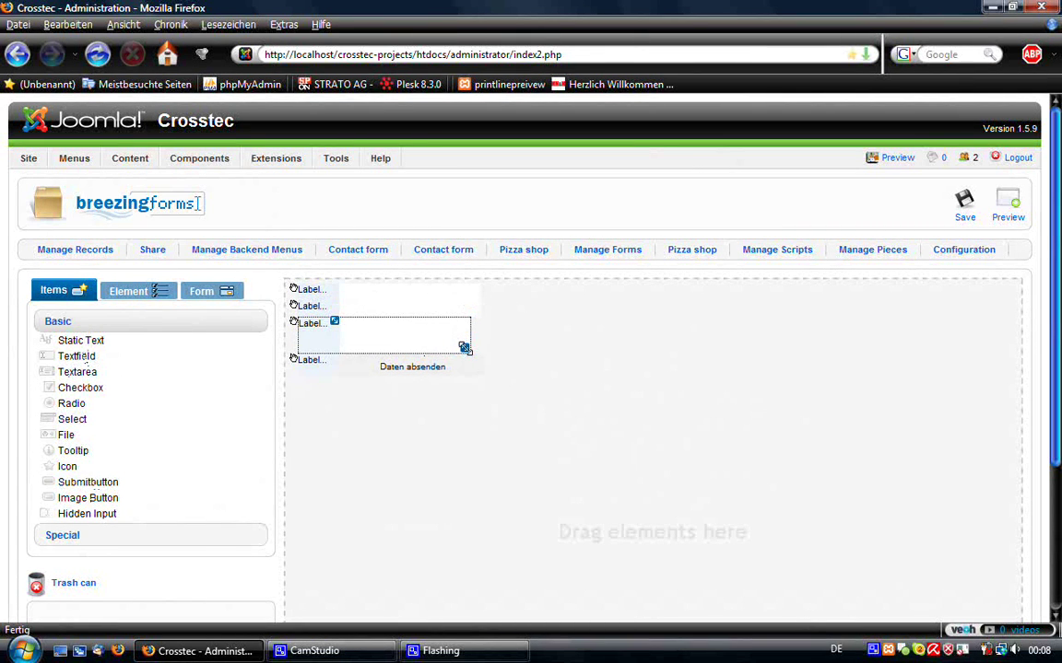
- Make the text area wider and taller, then select the first field's label
{"action": "left_click_drag", "start_coordinate": [467, 348], "coordinate": [476, 366]}
{"action": "left_click", "coordinate": [444, 346]}
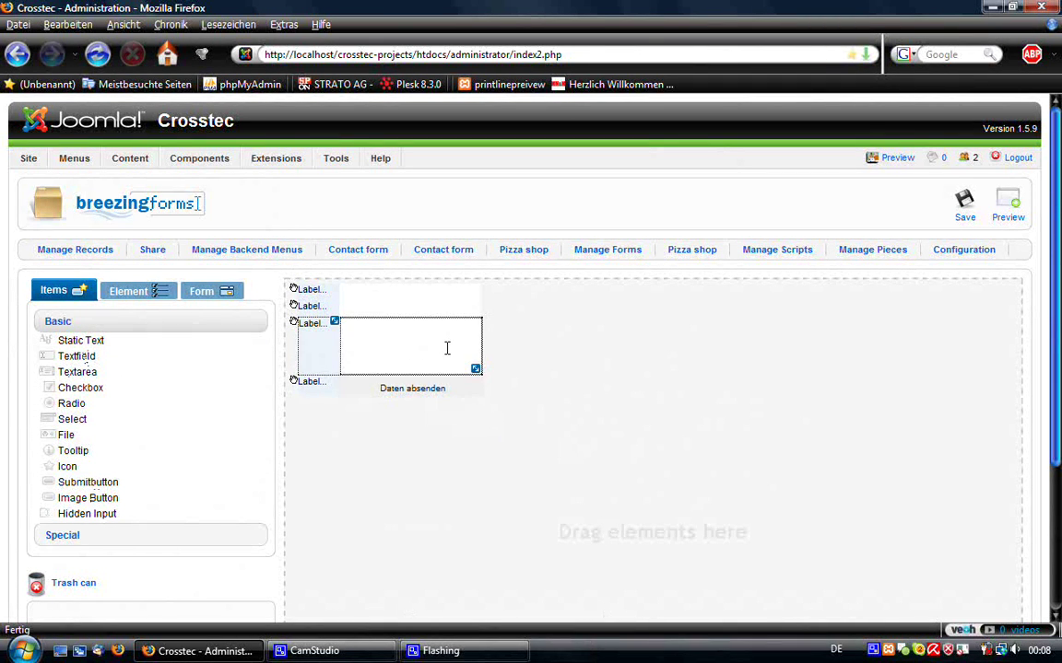
{"action": "left_click", "coordinate": [447, 307]}
{"action": "left_click_drag", "start_coordinate": [450, 294], "coordinate": [317, 291]}
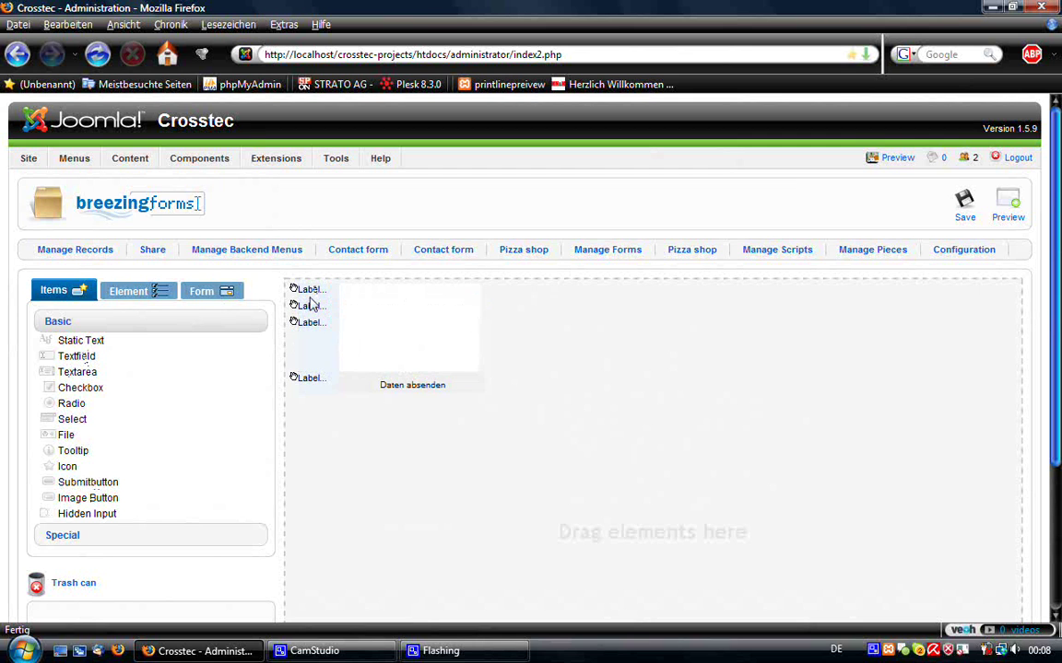
- Change the first field's label to bold 'subject' (<b>subject</b>)
{"action": "left_click", "coordinate": [173, 300]}
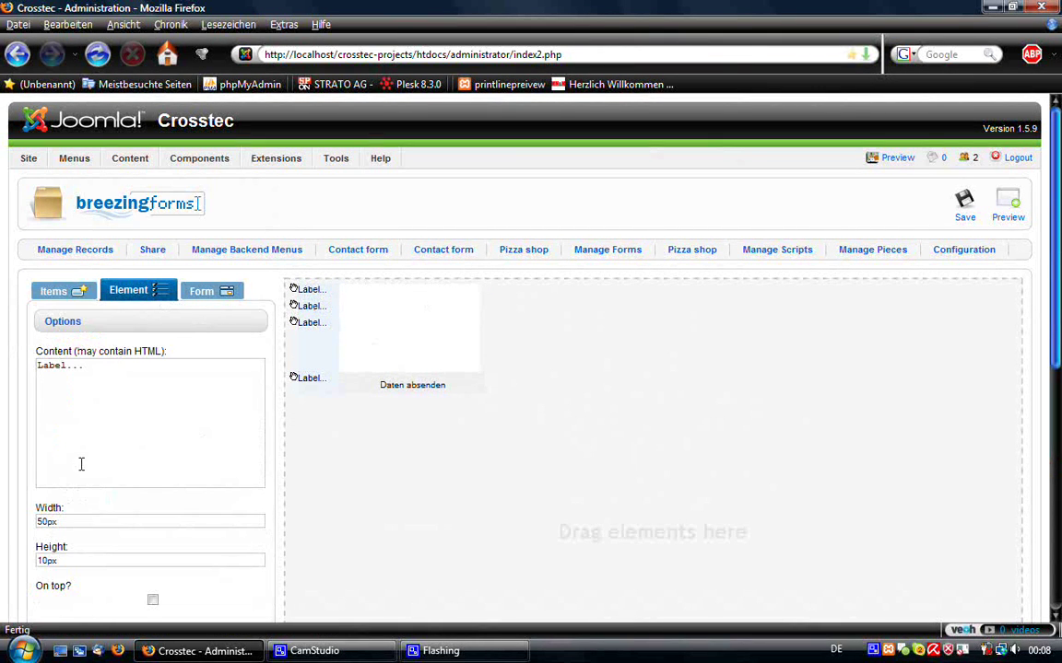
{"action": "scroll", "coordinate": [156, 362], "scroll_direction": "down", "scroll_amount": 2}
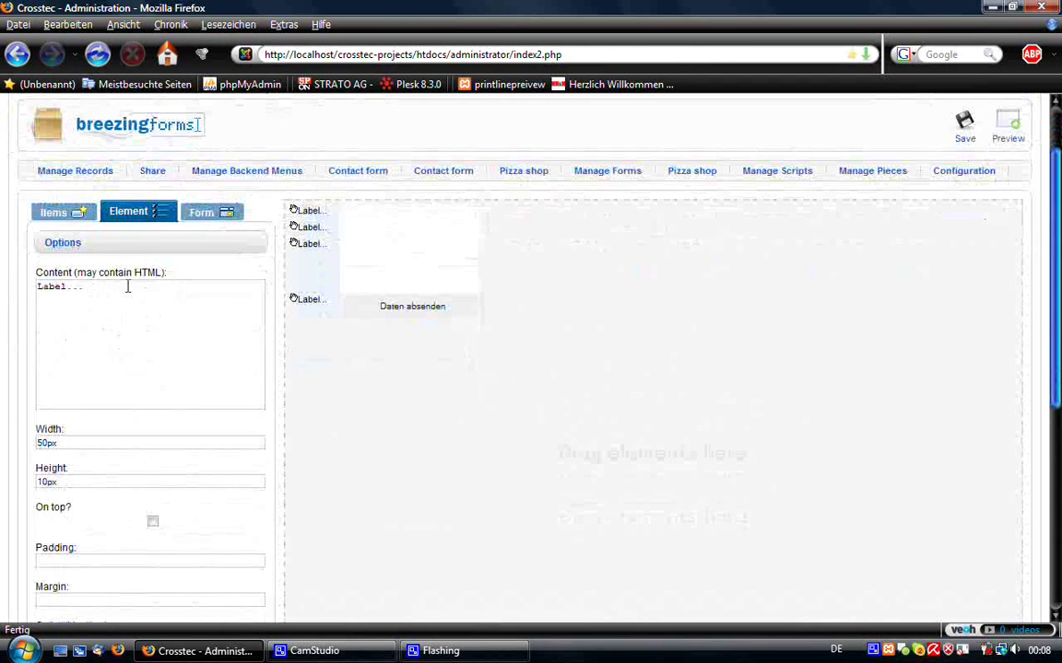
{"action": "left_click_drag", "start_coordinate": [95, 287], "coordinate": [29, 280]}
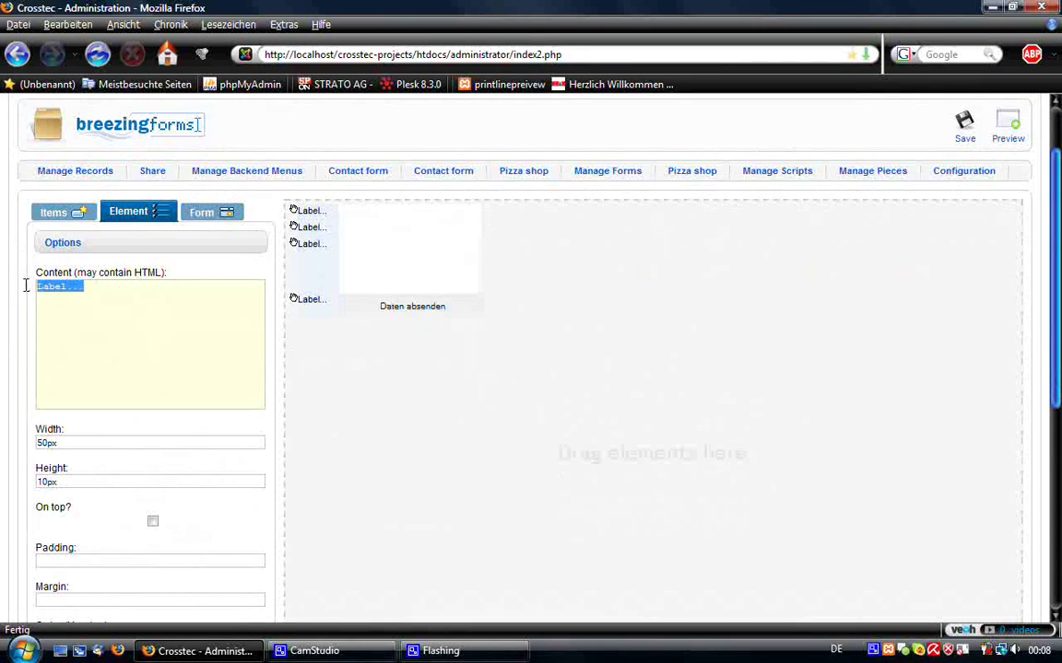
{"action": "scroll", "coordinate": [29, 285], "scroll_direction": "down", "scroll_amount": 1}
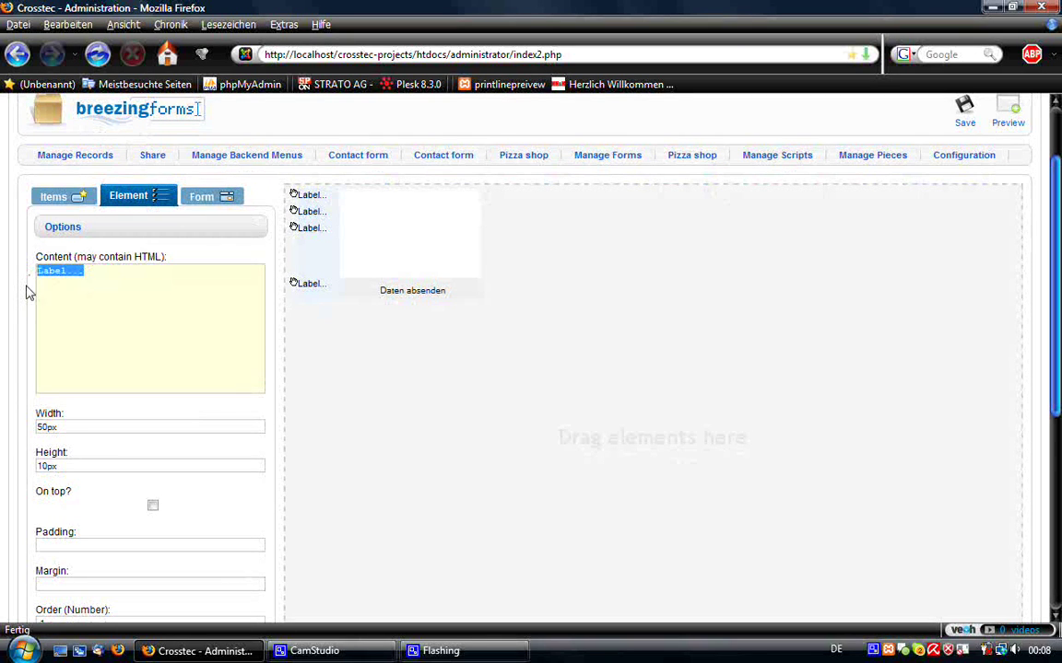
{"action": "type", "text": "sub"}
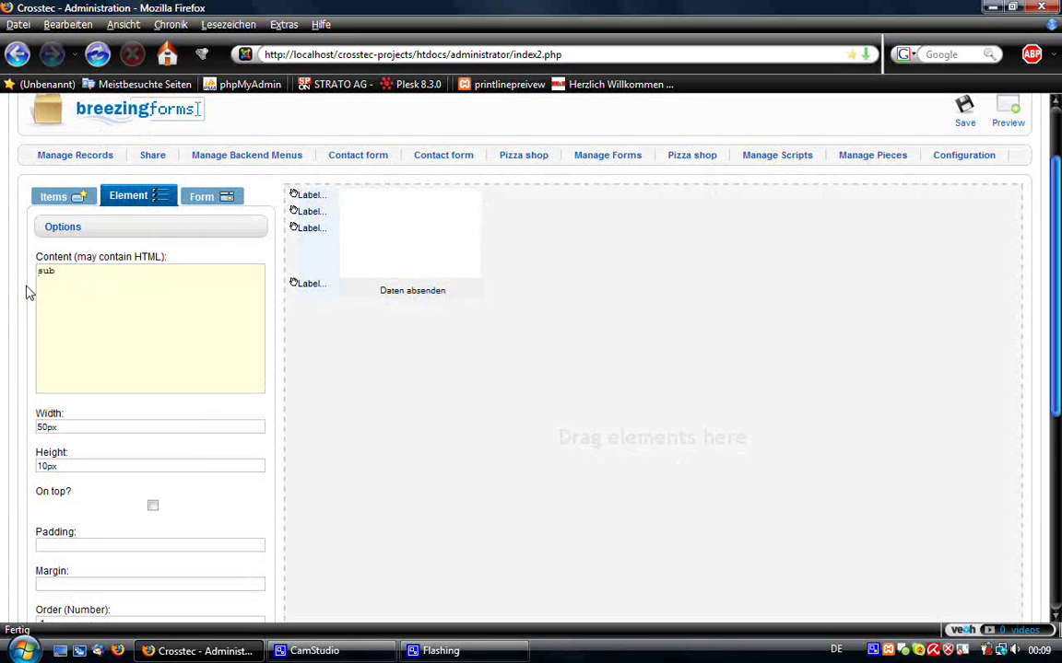
{"action": "type", "text": "ject"}
{"action": "left_click", "coordinate": [41, 268]}
{"action": "type", "text": "<b>"}
{"action": "key", "text": "End"}
{"action": "scroll", "coordinate": [167, 241], "scroll_direction": "down", "scroll_amount": 5}
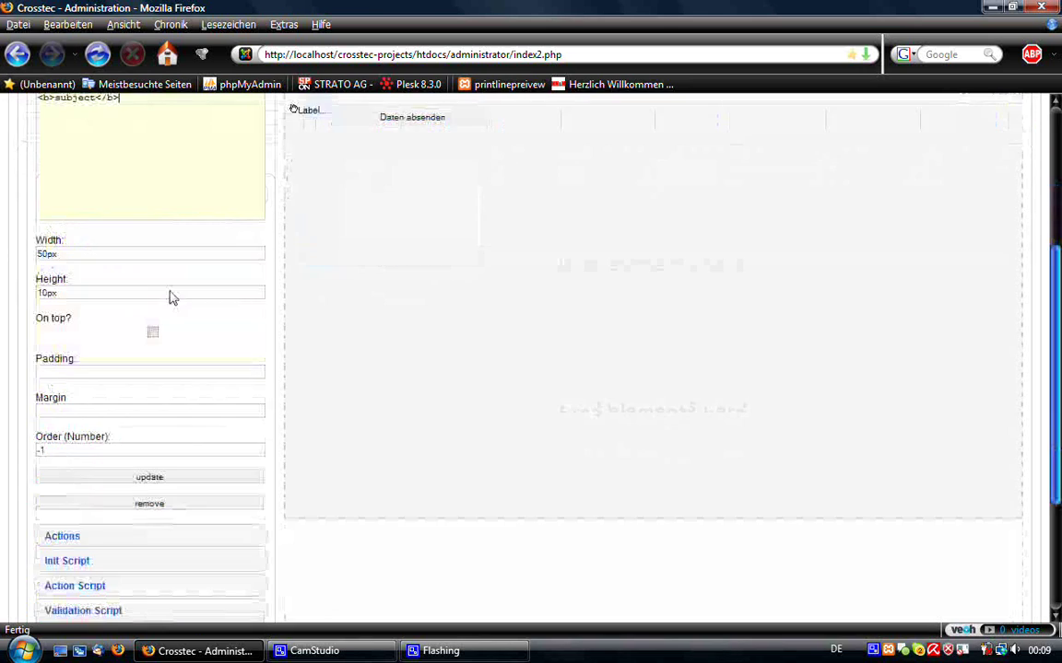
{"action": "left_click", "coordinate": [187, 416]}
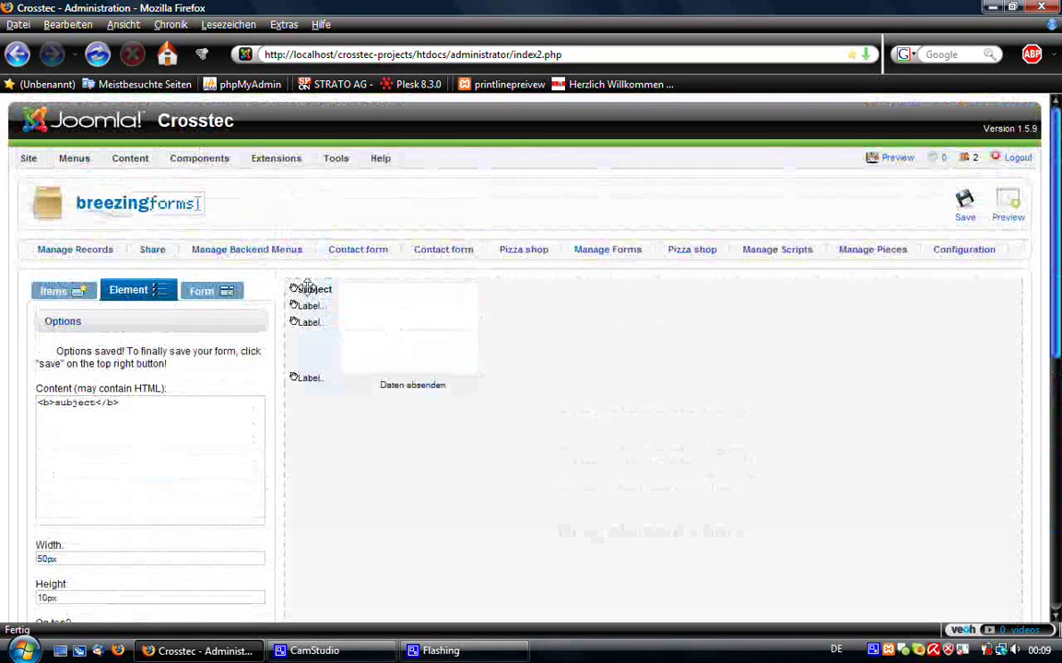
- Change the second field's label to 'your email'
{"action": "left_click", "coordinate": [306, 313]}
{"action": "left_click_drag", "start_coordinate": [94, 375], "coordinate": [28, 364]}
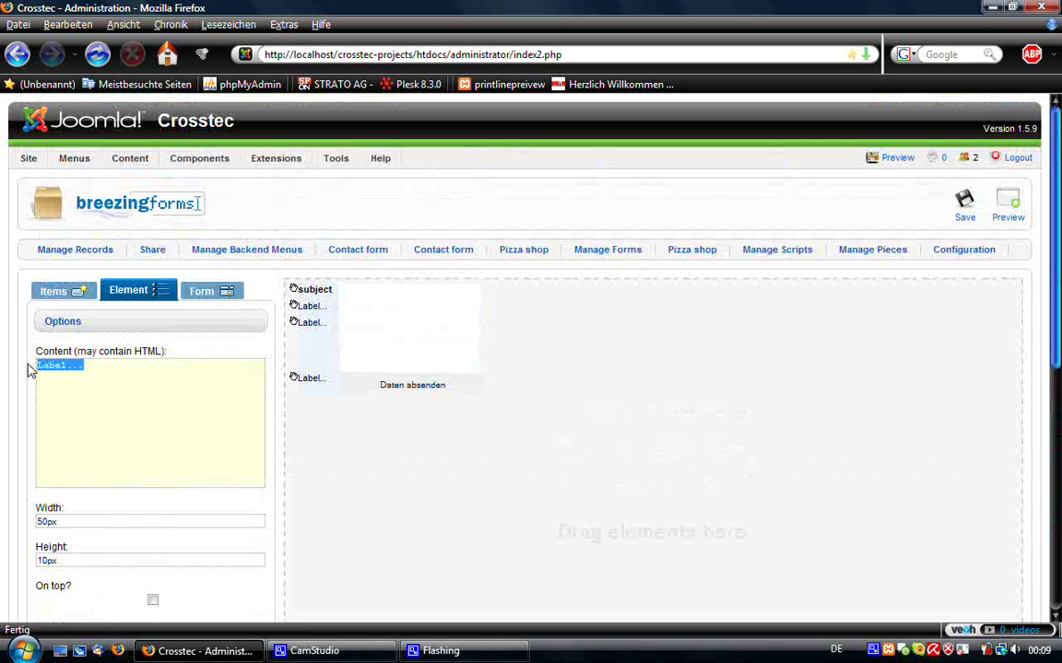
{"action": "type", "text": "your email"}
{"action": "scroll", "coordinate": [191, 438], "scroll_direction": "down", "scroll_amount": 5}
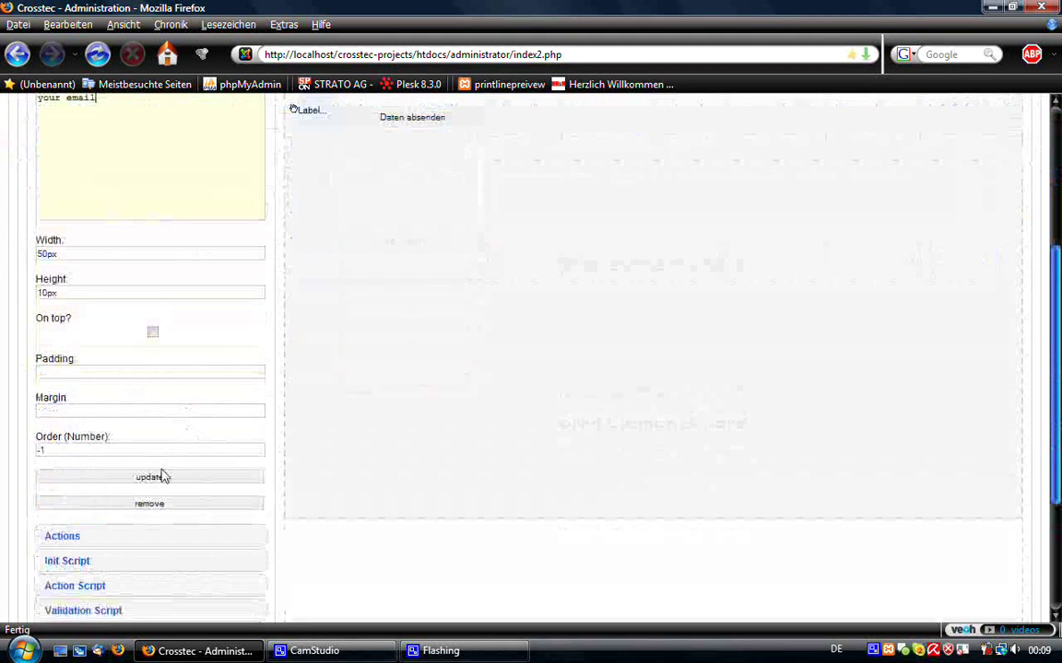
{"action": "left_click", "coordinate": [158, 475]}
{"action": "scroll", "coordinate": [334, 324], "scroll_direction": "up", "scroll_amount": 5}
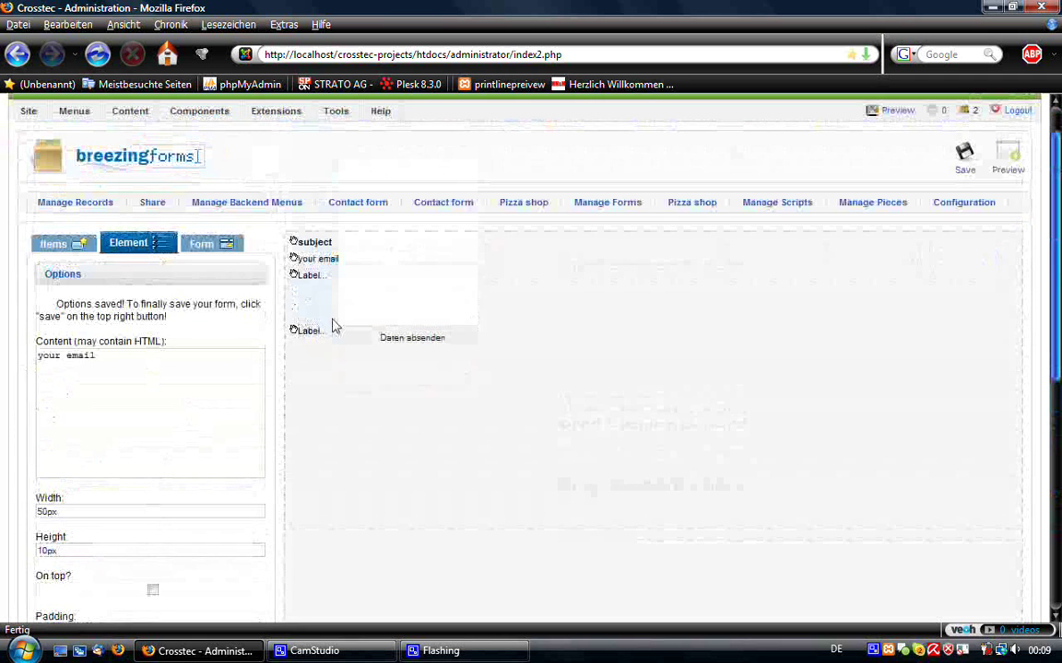
- Change the third field's label to bold 'message' (<b>message)
{"action": "left_click", "coordinate": [316, 278]}
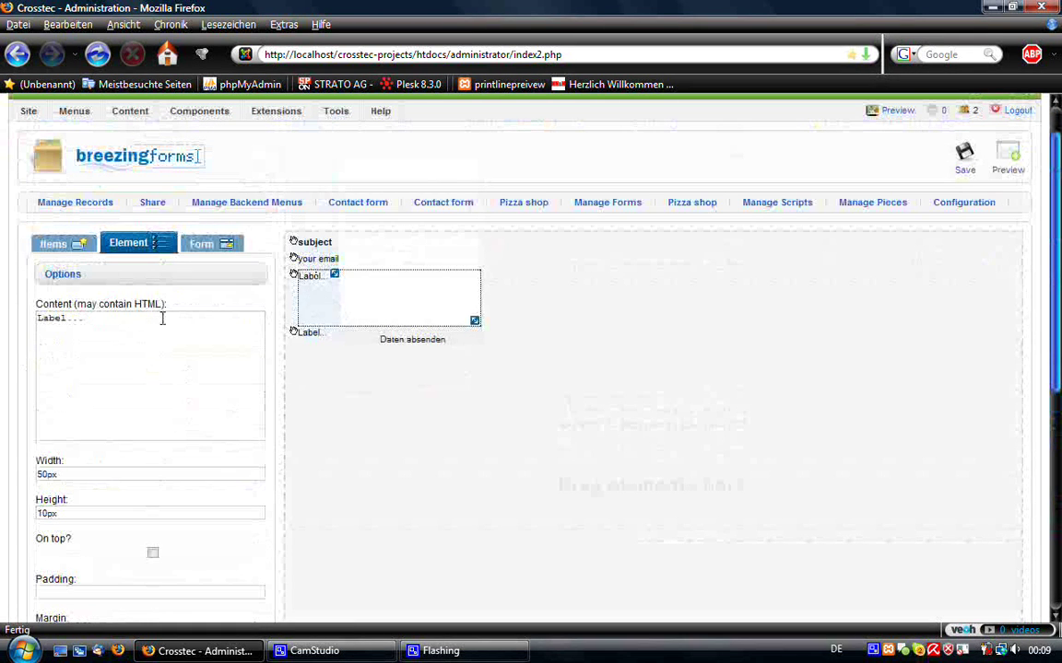
{"action": "left_click_drag", "start_coordinate": [93, 318], "coordinate": [30, 320]}
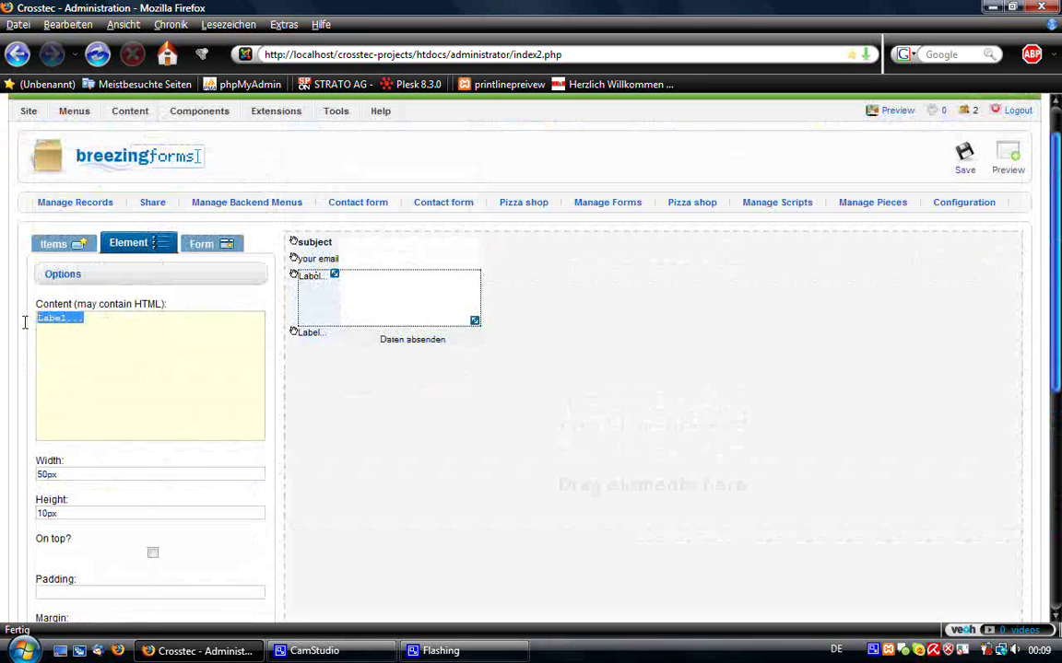
{"action": "type", "text": "<b>message</b>"}
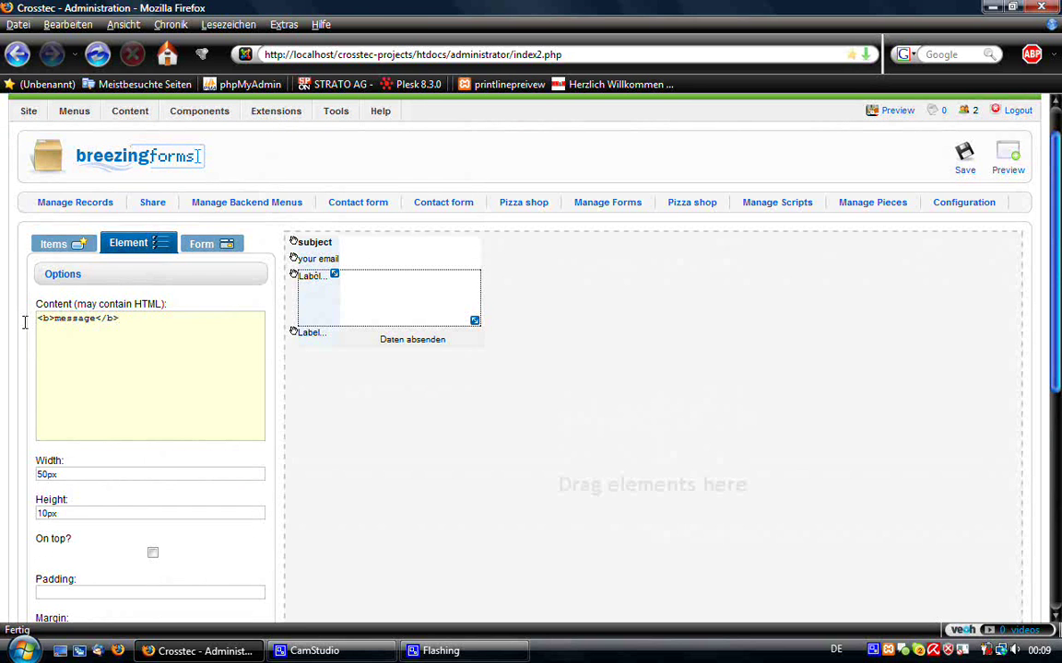
{"action": "scroll", "coordinate": [73, 304], "scroll_direction": "down", "scroll_amount": 7}
{"action": "left_click", "coordinate": [174, 337]}
{"action": "scroll", "coordinate": [363, 315], "scroll_direction": "up", "scroll_amount": 7}
{"action": "left_click", "coordinate": [302, 301]}
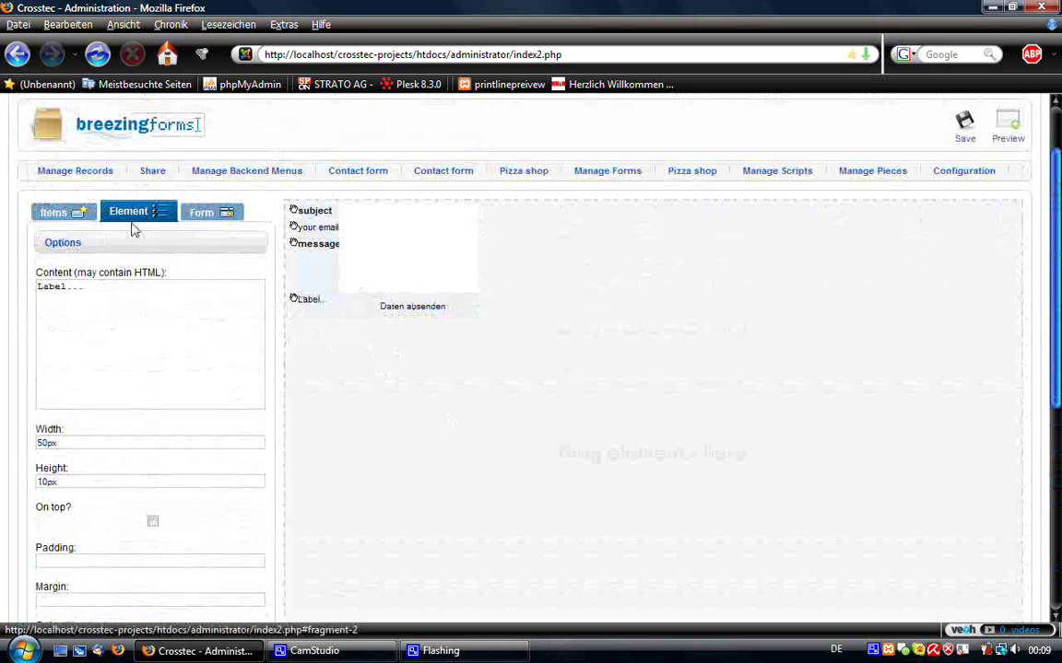
- Clear the placeholder label beside the submit button, leaving it empty
{"action": "left_click_drag", "start_coordinate": [102, 286], "coordinate": [23, 282]}
{"action": "key", "text": "BackSpace"}
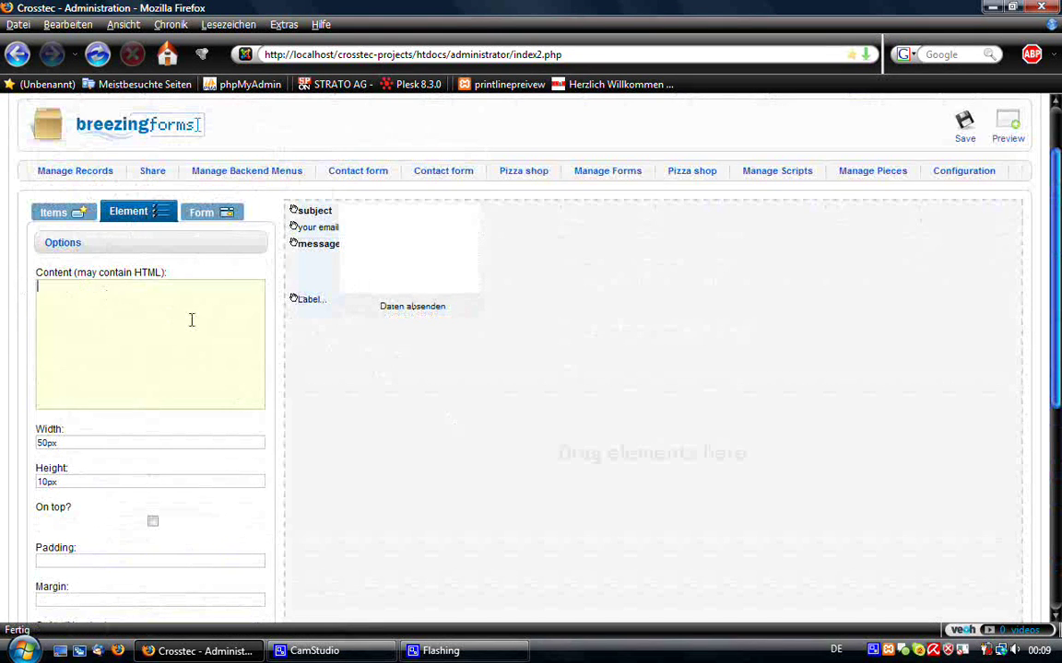
{"action": "scroll", "coordinate": [192, 320], "scroll_direction": "down", "scroll_amount": 5}
{"action": "left_click", "coordinate": [198, 402]}
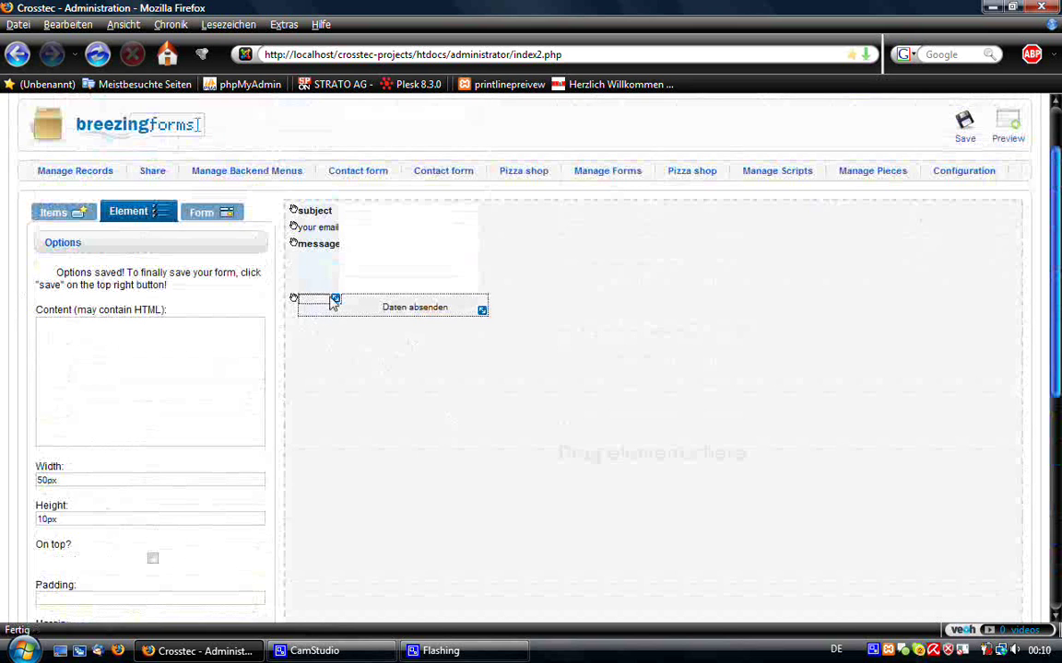
- Change the submit button's value from 'Daten absenden' to 'send'
{"action": "left_click_drag", "start_coordinate": [326, 299], "coordinate": [415, 320]}
{"action": "scroll", "coordinate": [250, 328], "scroll_direction": "down", "scroll_amount": 3}
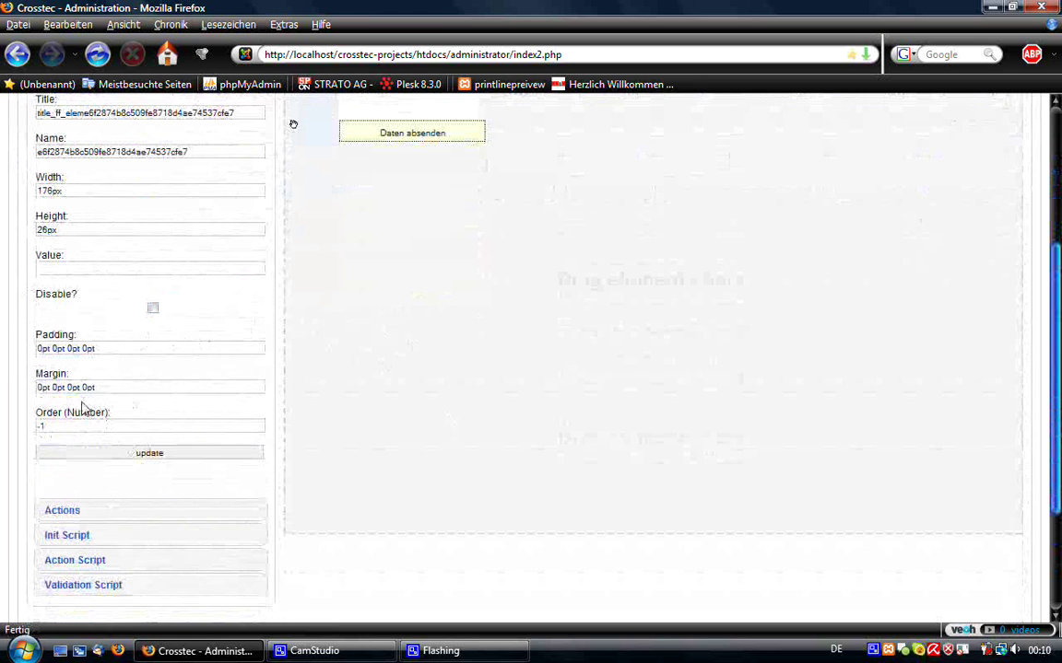
{"action": "left_click", "coordinate": [77, 269]}
{"action": "scroll", "coordinate": [130, 345], "scroll_direction": "up", "scroll_amount": 2}
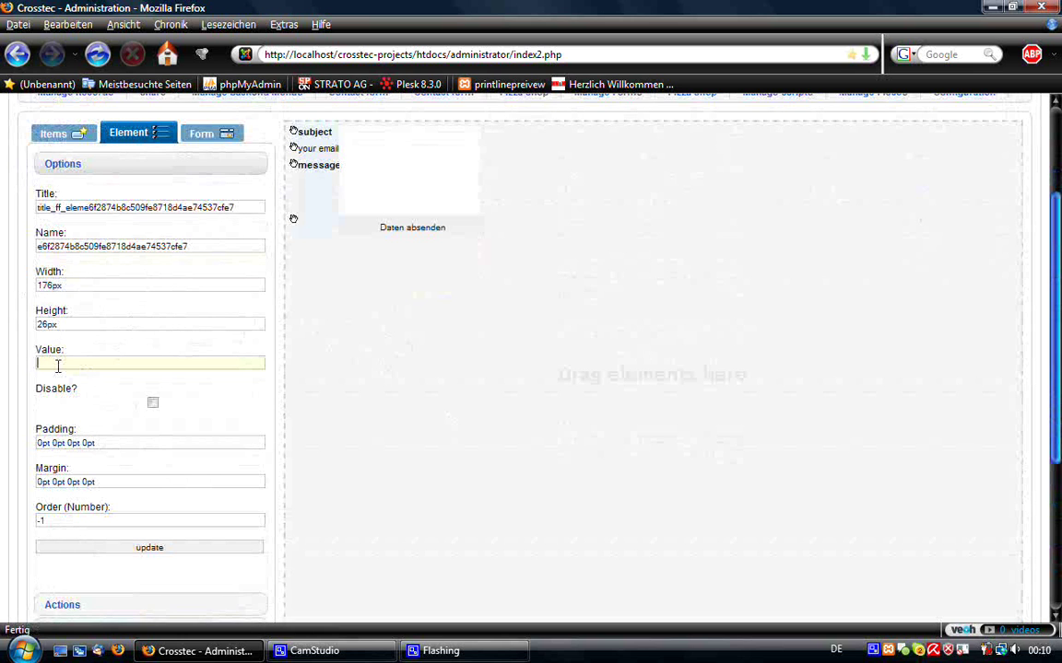
{"action": "type", "text": "send"}
{"action": "scroll", "coordinate": [152, 426], "scroll_direction": "down", "scroll_amount": 2}
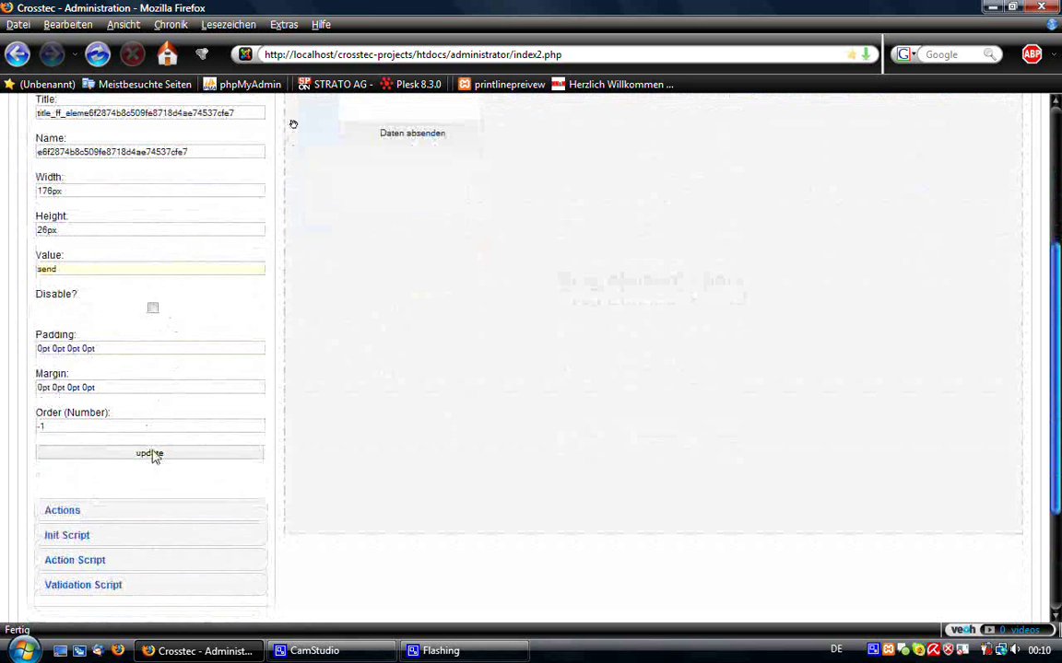
{"action": "left_click", "coordinate": [152, 453]}
{"action": "left_click", "coordinate": [367, 261]}
{"action": "left_click", "coordinate": [352, 326]}
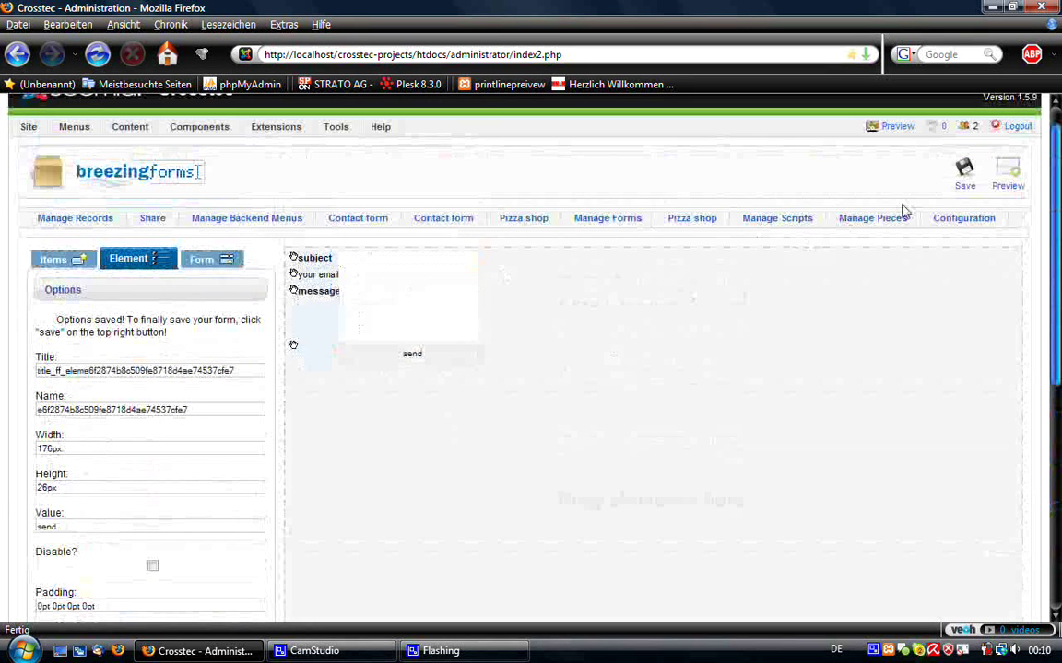
- Save the form, then preview it, trying the subject field and send button before closing
{"action": "left_click", "coordinate": [962, 175]}
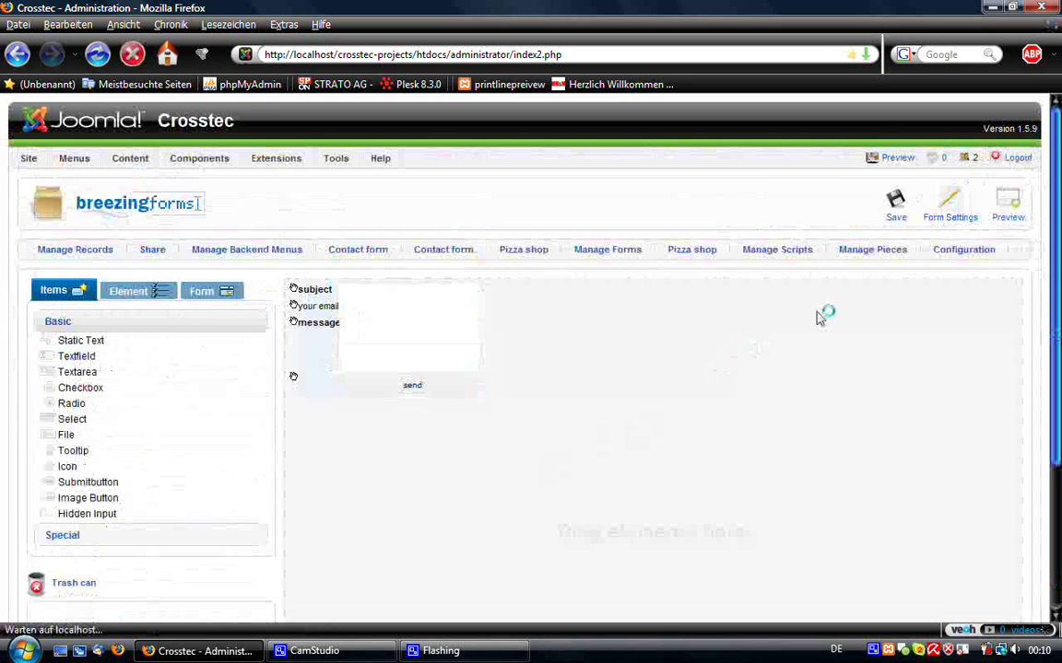
{"action": "left_click", "coordinate": [992, 223]}
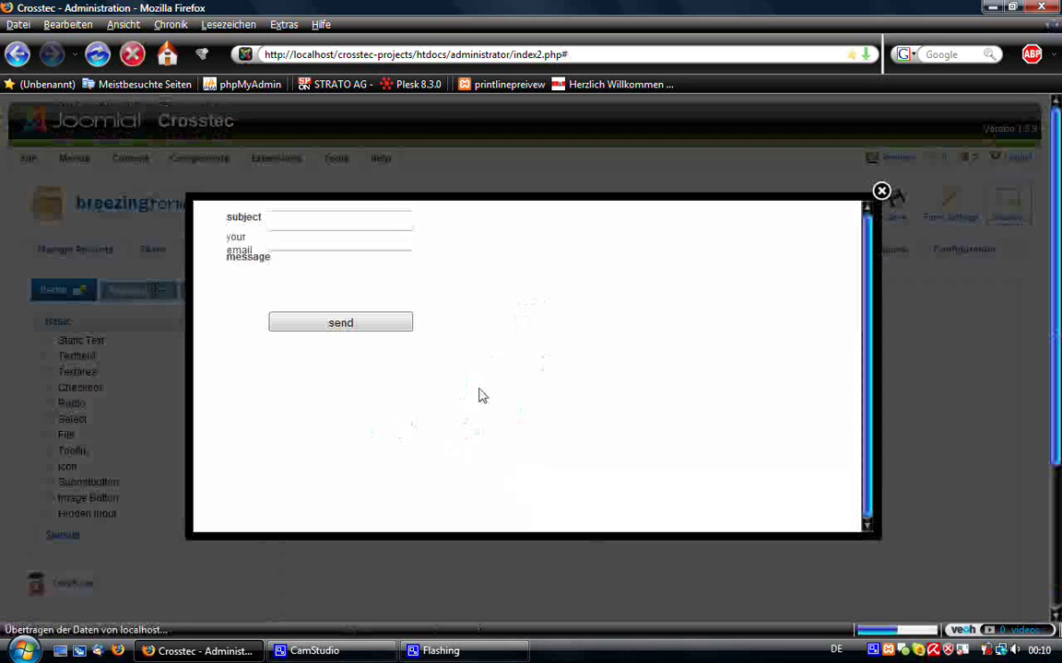
{"action": "left_click", "coordinate": [273, 222]}
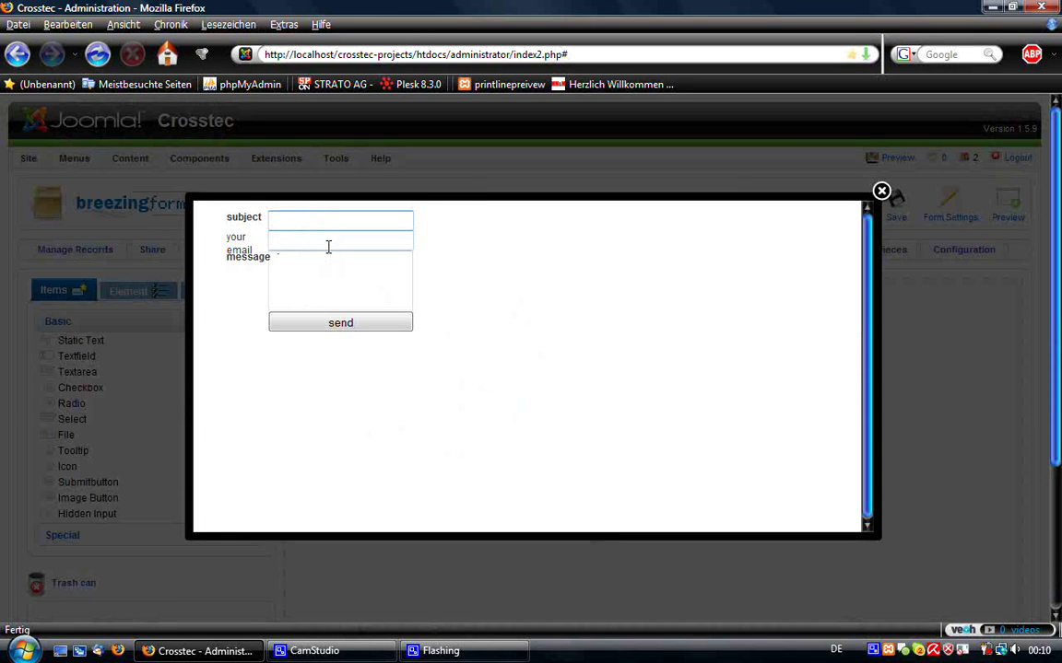
{"action": "left_click", "coordinate": [324, 323]}
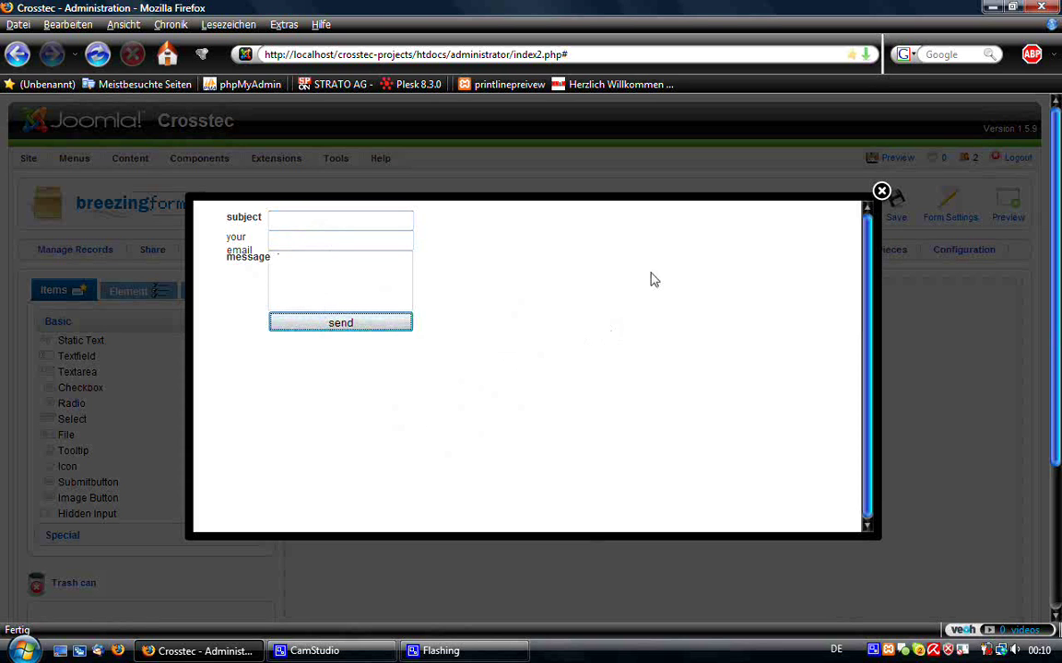
{"action": "left_click", "coordinate": [881, 192]}
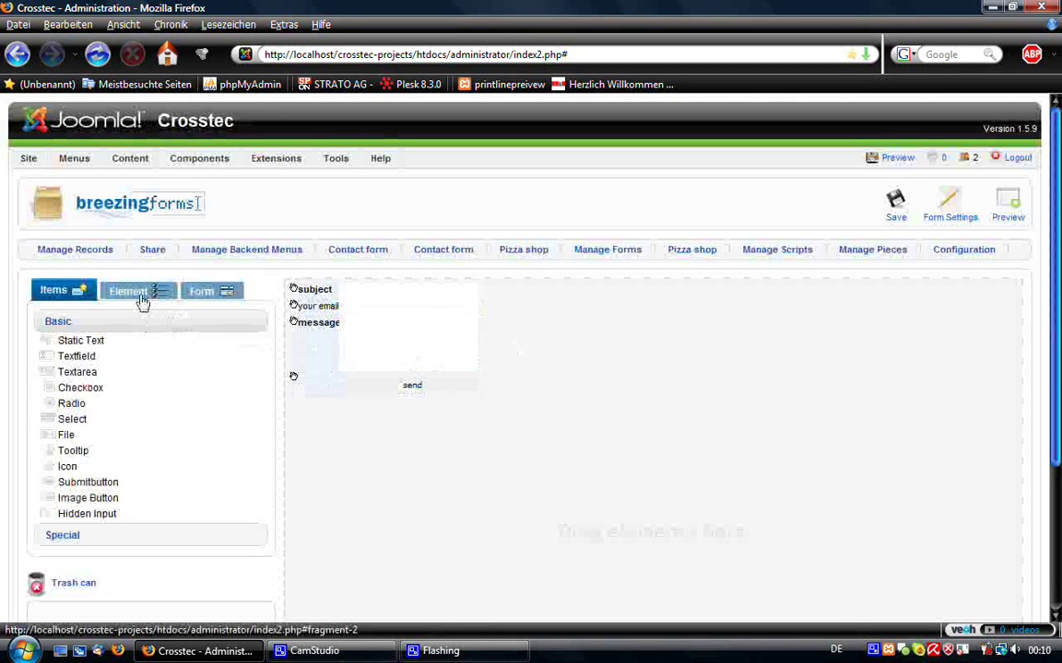
- Give the send button a custom Click action script running FF::ff_validate_submit
{"action": "left_click", "coordinate": [141, 303]}
{"action": "scroll", "coordinate": [249, 351], "scroll_direction": "down", "scroll_amount": 4}
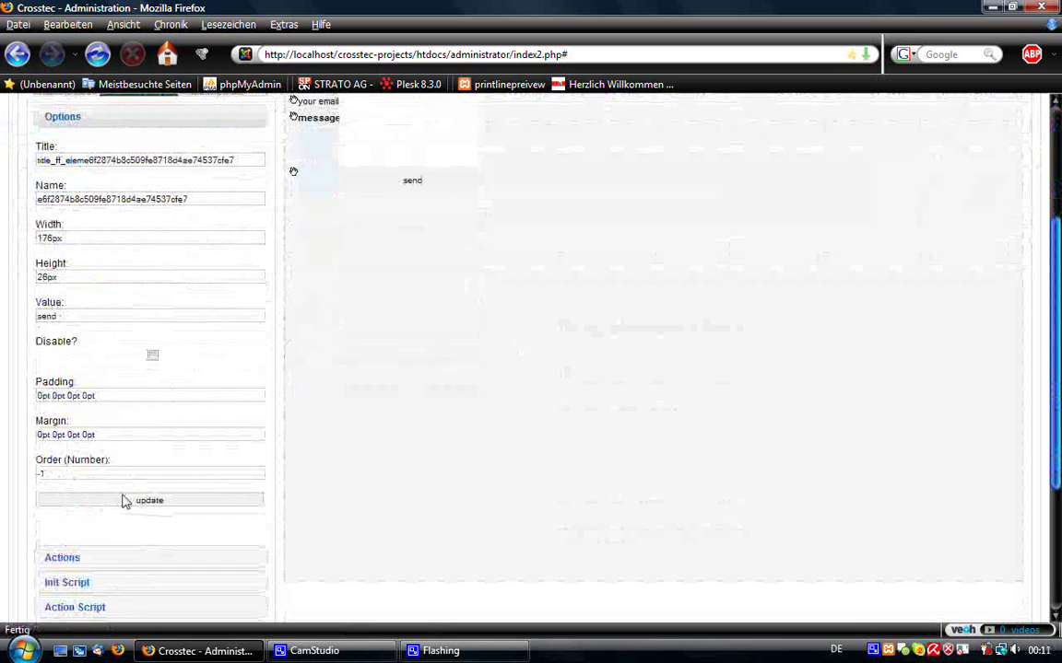
{"action": "scroll", "coordinate": [120, 493], "scroll_direction": "down", "scroll_amount": 2}
{"action": "left_click", "coordinate": [100, 501]}
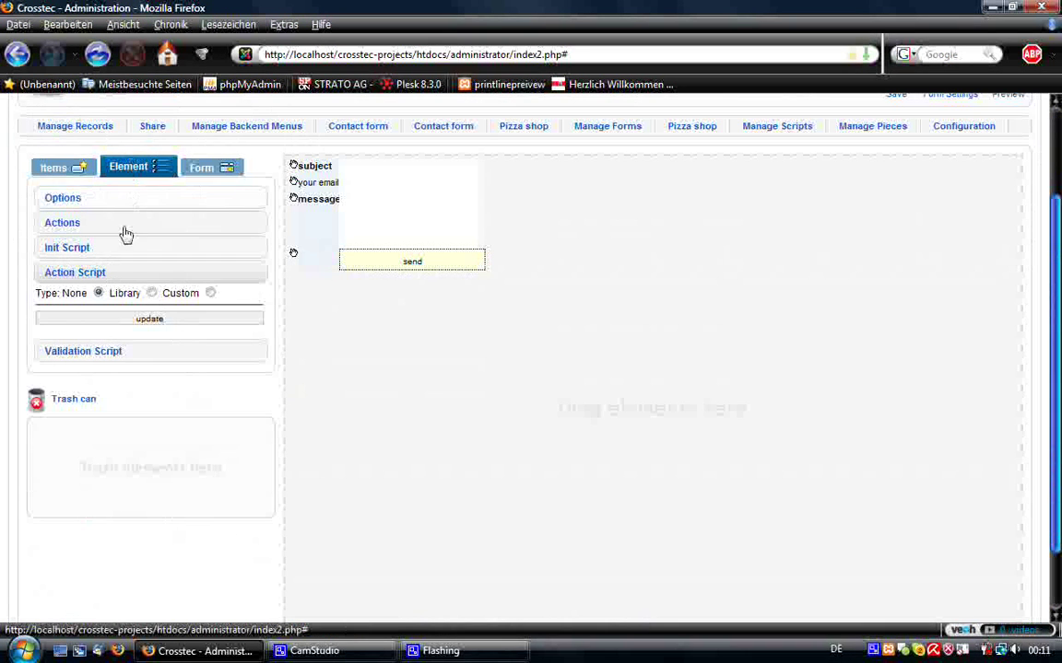
{"action": "left_click", "coordinate": [152, 293]}
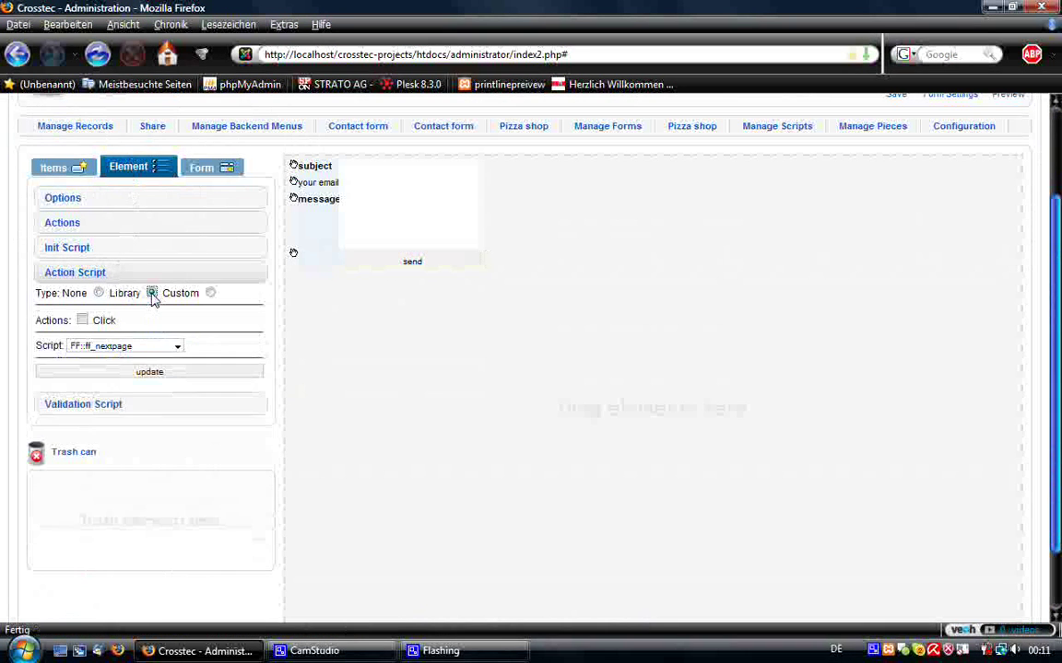
{"action": "left_click", "coordinate": [82, 321]}
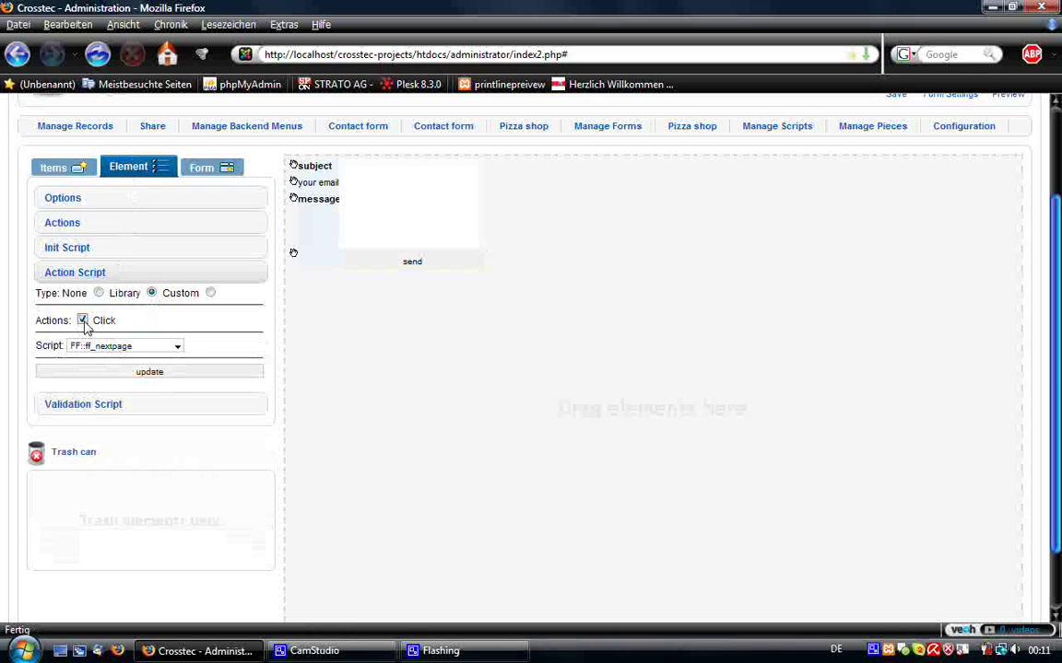
{"action": "left_click", "coordinate": [125, 345]}
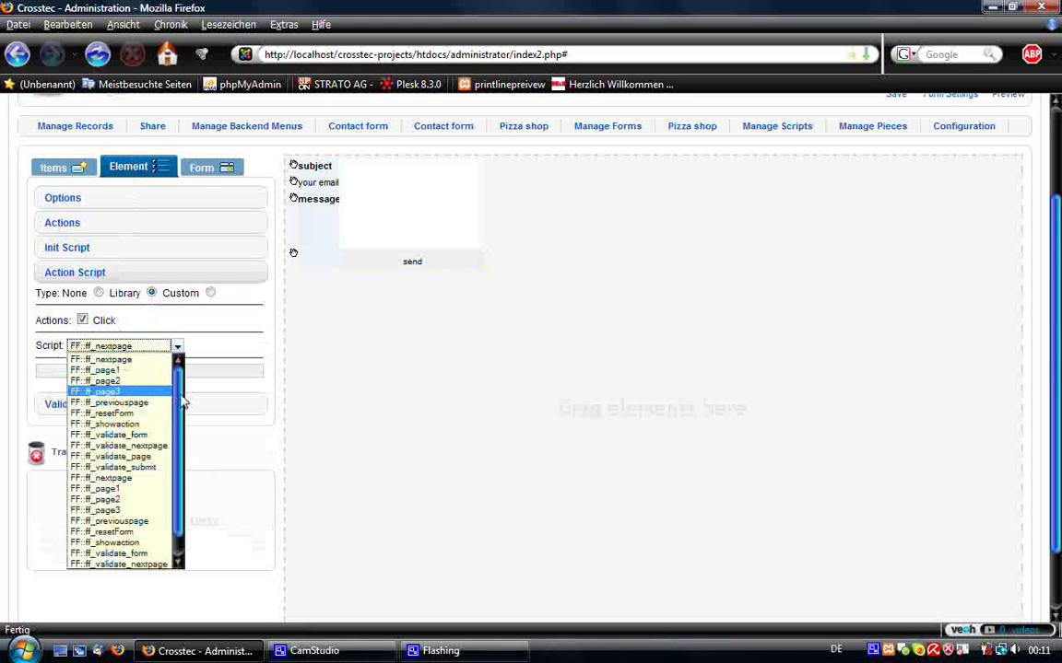
{"action": "scroll", "coordinate": [184, 401], "scroll_direction": "down", "scroll_amount": 1}
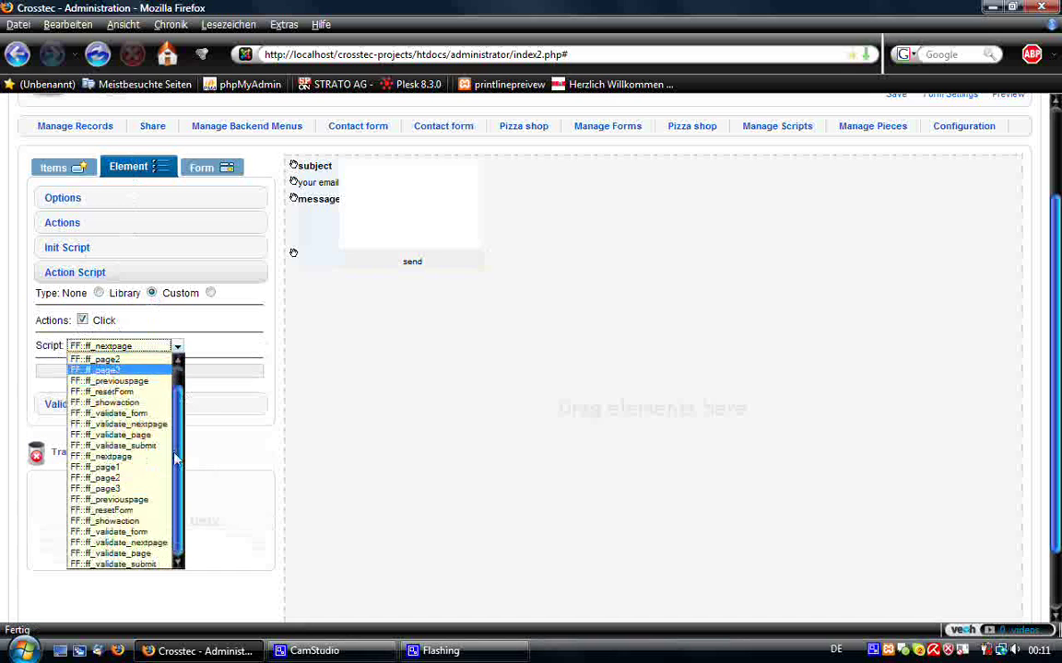
{"action": "left_click", "coordinate": [126, 565]}
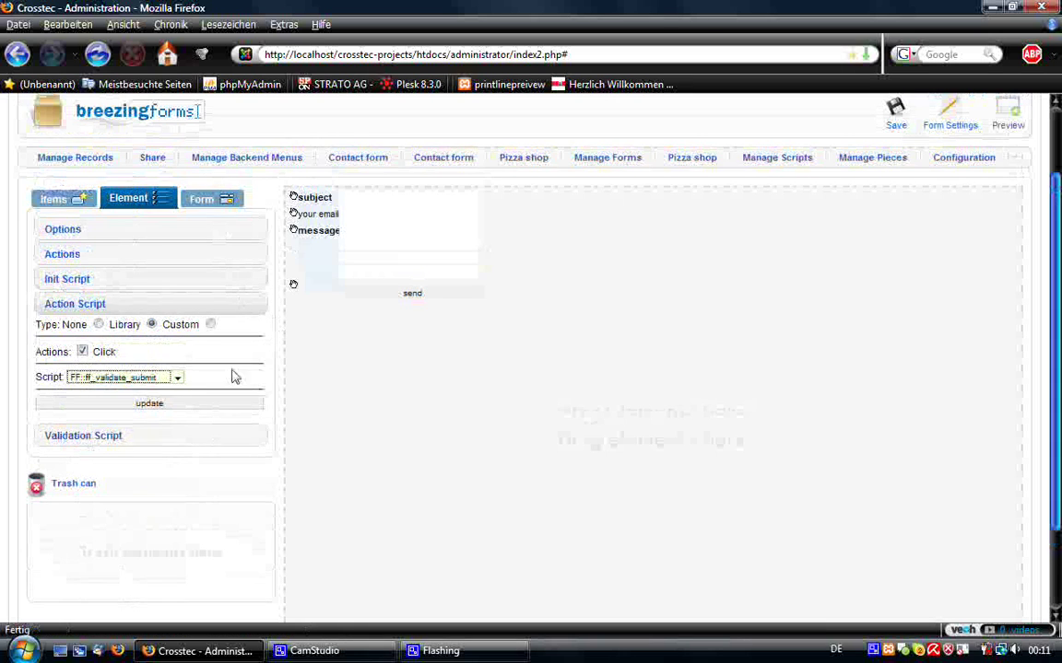
{"action": "scroll", "coordinate": [232, 374], "scroll_direction": "up", "scroll_amount": 1}
{"action": "left_click", "coordinate": [198, 410]}
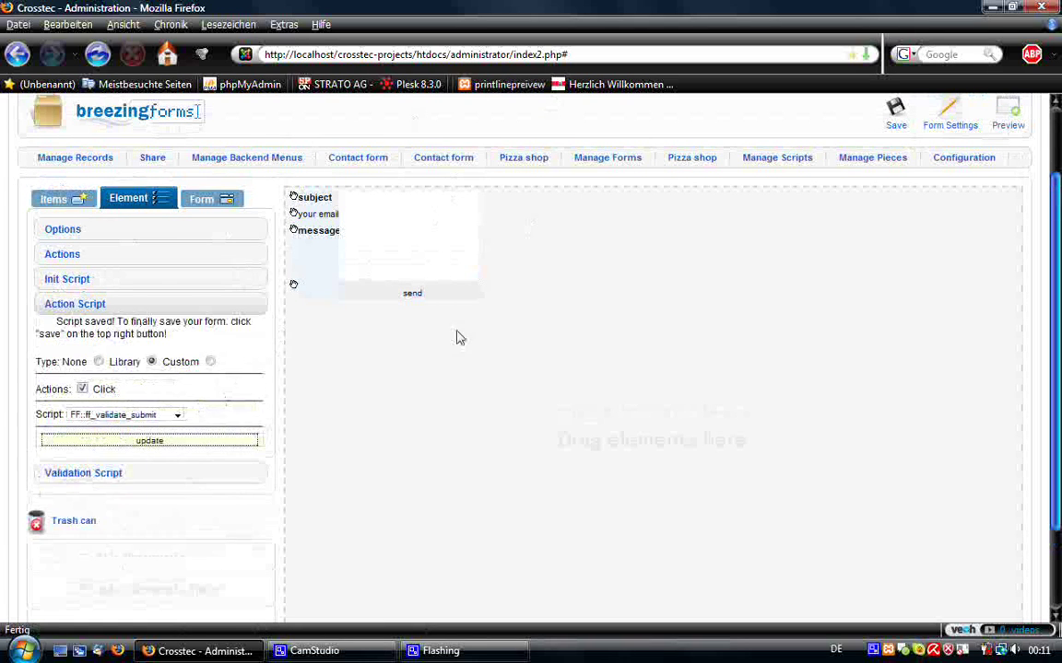
{"action": "scroll", "coordinate": [599, 350], "scroll_direction": "up", "scroll_amount": 3}
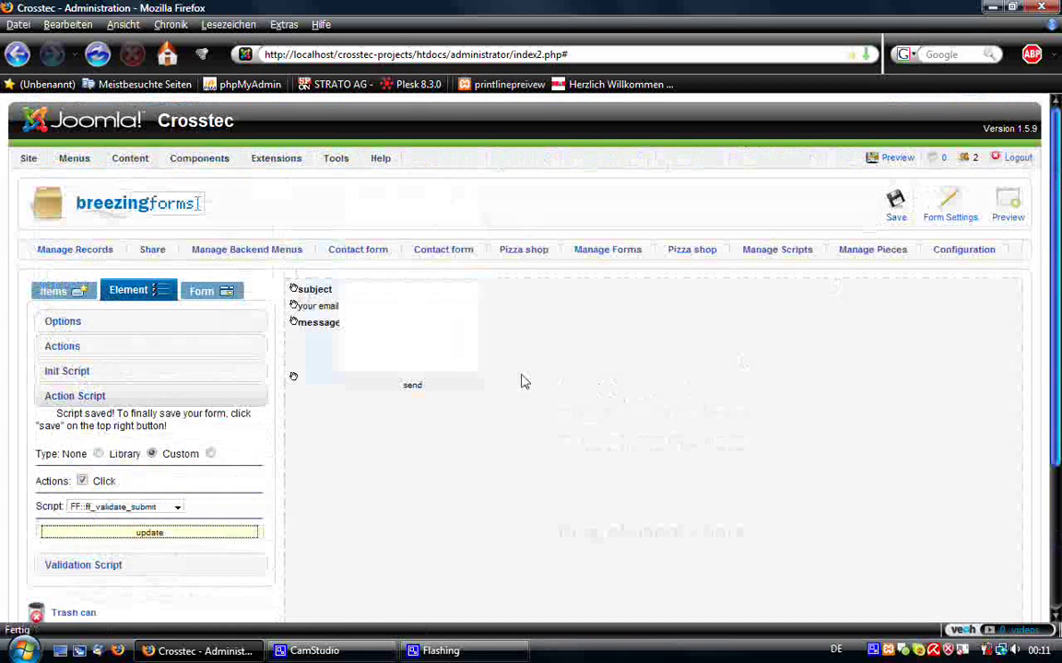
- Validate the subject field with custom FF::ff_valuenotempty and error 'please enter a subject'
{"action": "left_click", "coordinate": [394, 313]}
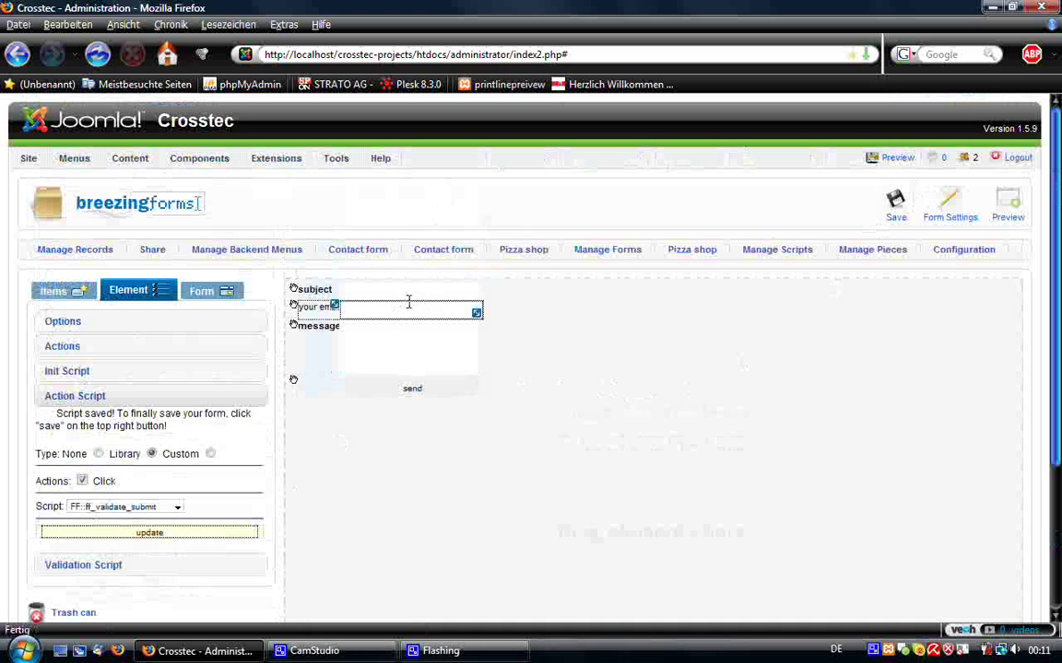
{"action": "left_click", "coordinate": [418, 288]}
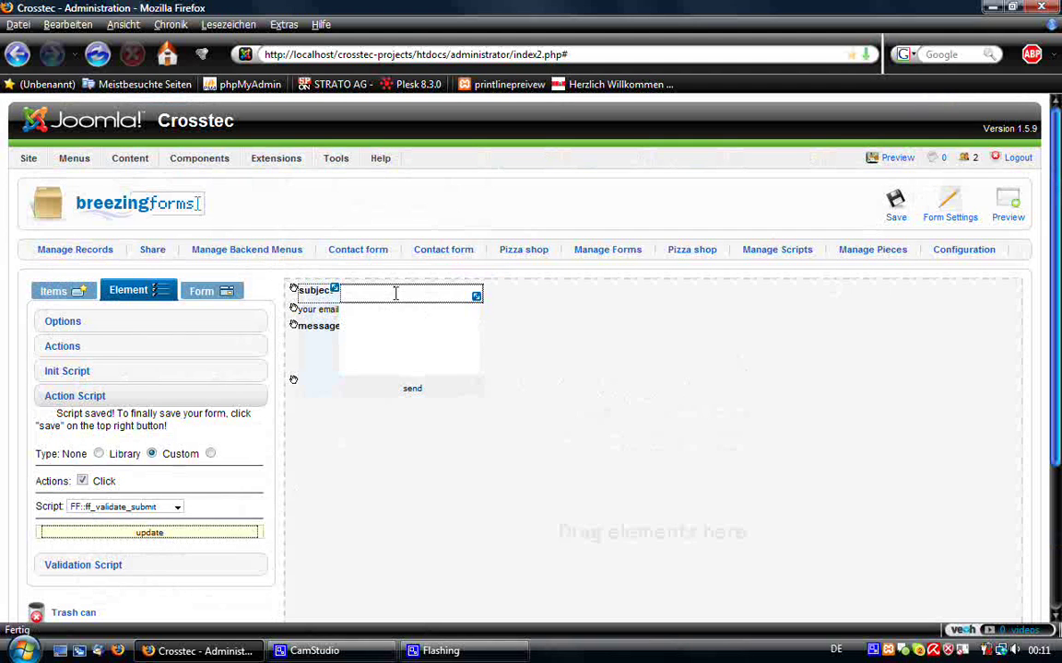
{"action": "left_click", "coordinate": [365, 312]}
{"action": "left_click", "coordinate": [407, 293]}
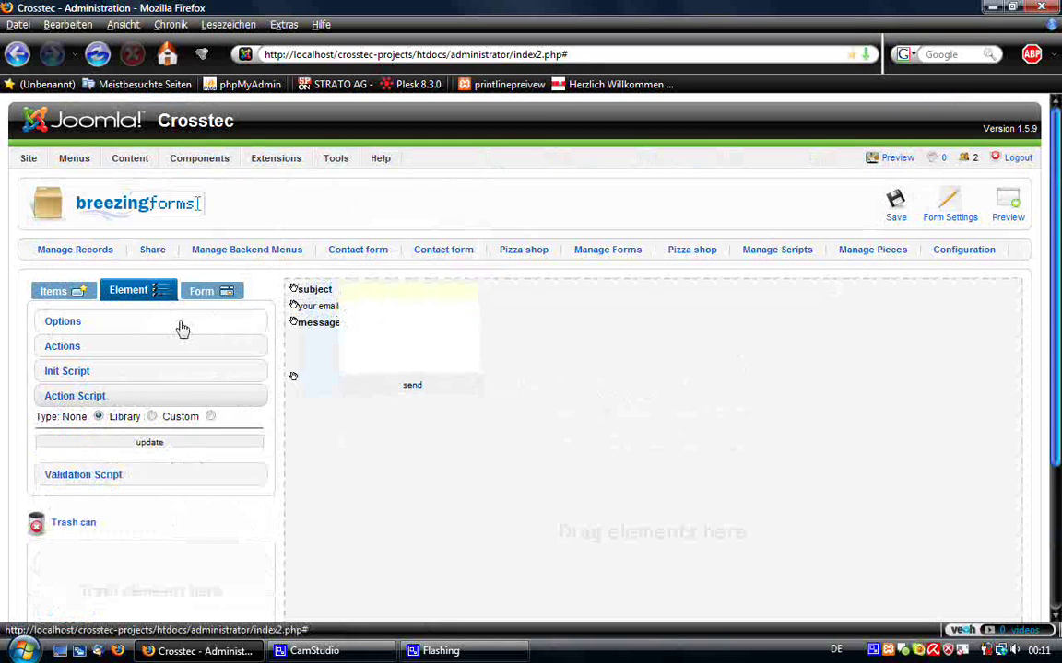
{"action": "left_click", "coordinate": [155, 471]}
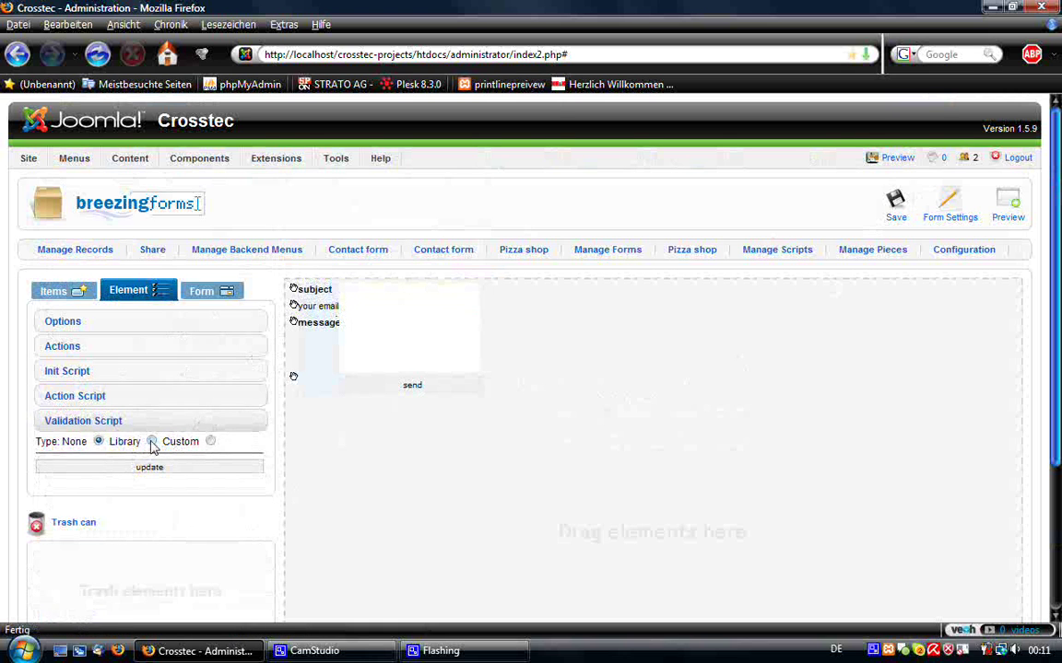
{"action": "left_click", "coordinate": [152, 441]}
{"action": "left_click", "coordinate": [117, 479]}
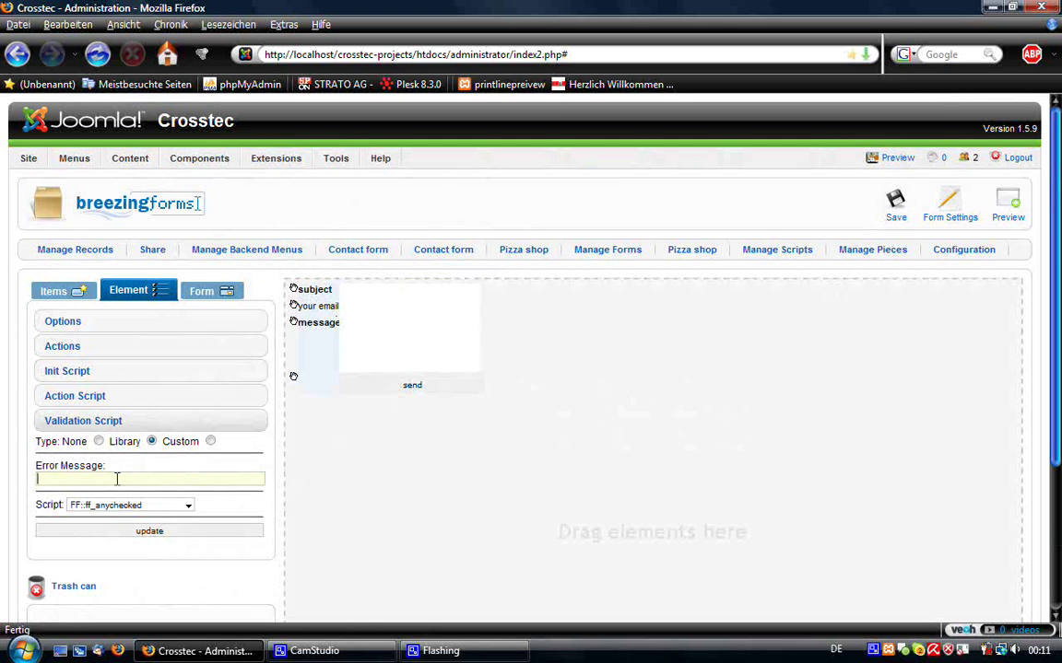
{"action": "type", "text": "pleas"}
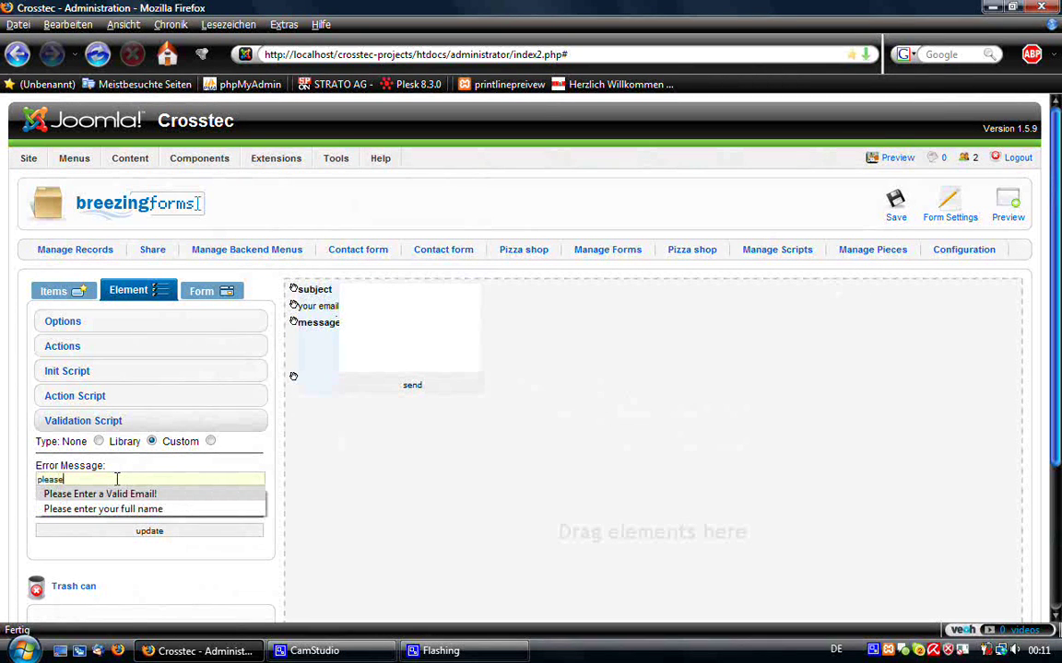
{"action": "type", "text": "e enter a"}
{"action": "type", "text": " subject"}
{"action": "left_click", "coordinate": [167, 508]}
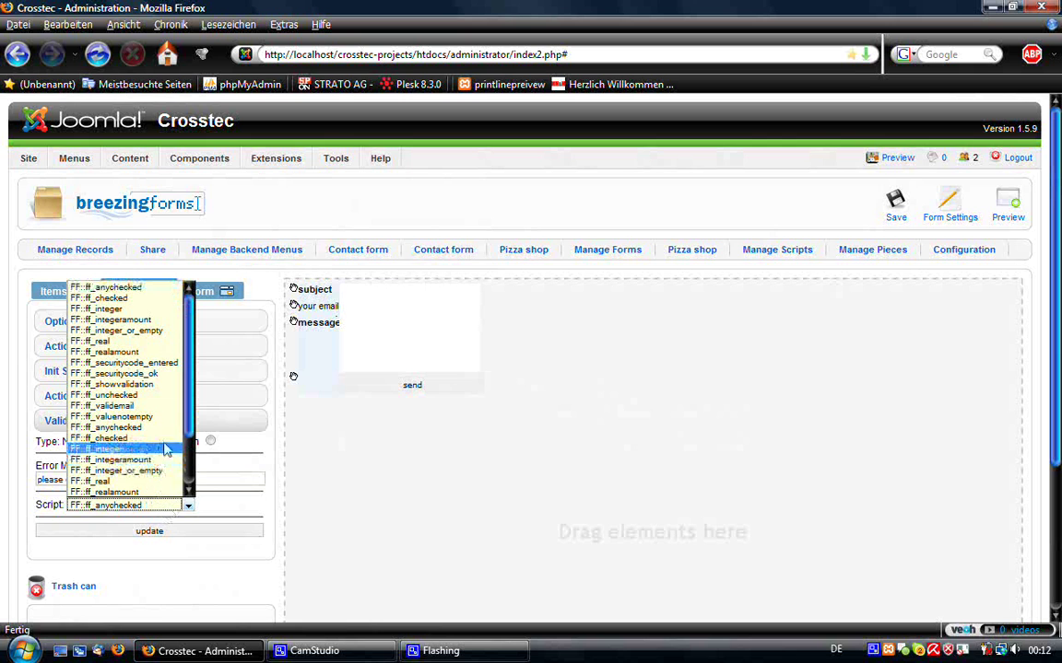
{"action": "scroll", "coordinate": [183, 479], "scroll_direction": "down", "scroll_amount": 2}
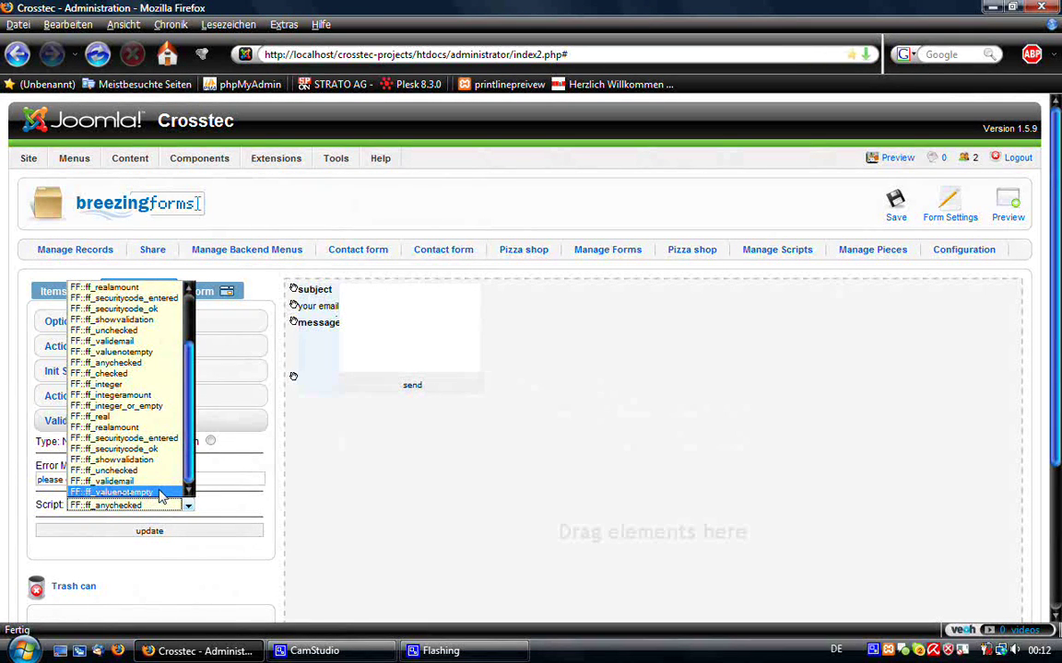
{"action": "left_click", "coordinate": [162, 494]}
{"action": "left_click", "coordinate": [152, 531]}
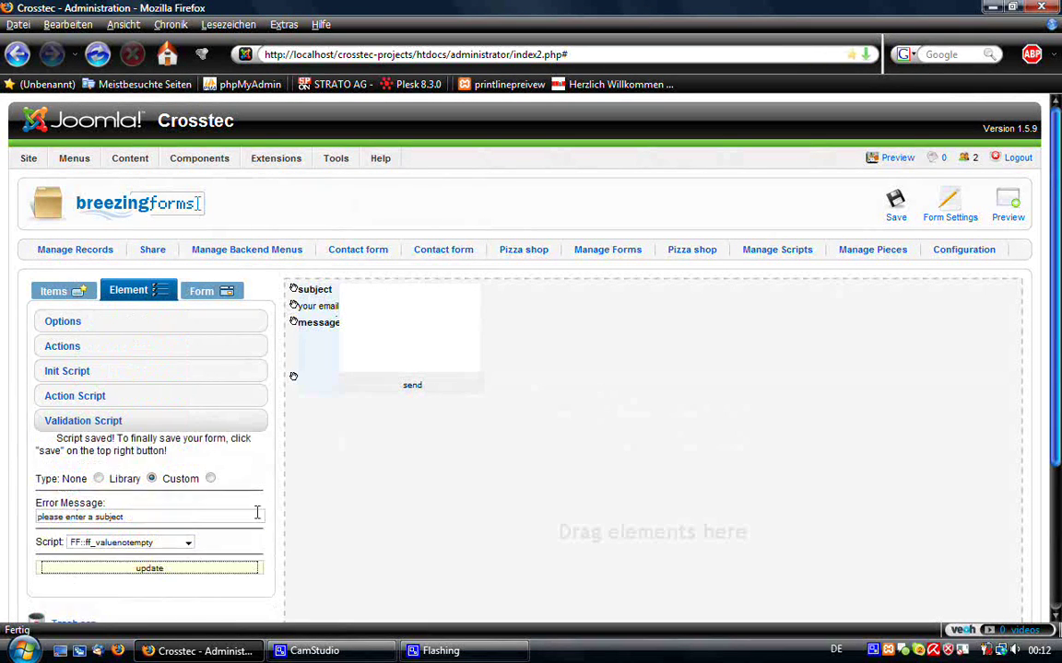
- Validate the your email field with FF::ff_validemail and error 'Please Enter a Valid Email!'
{"action": "left_click", "coordinate": [349, 306]}
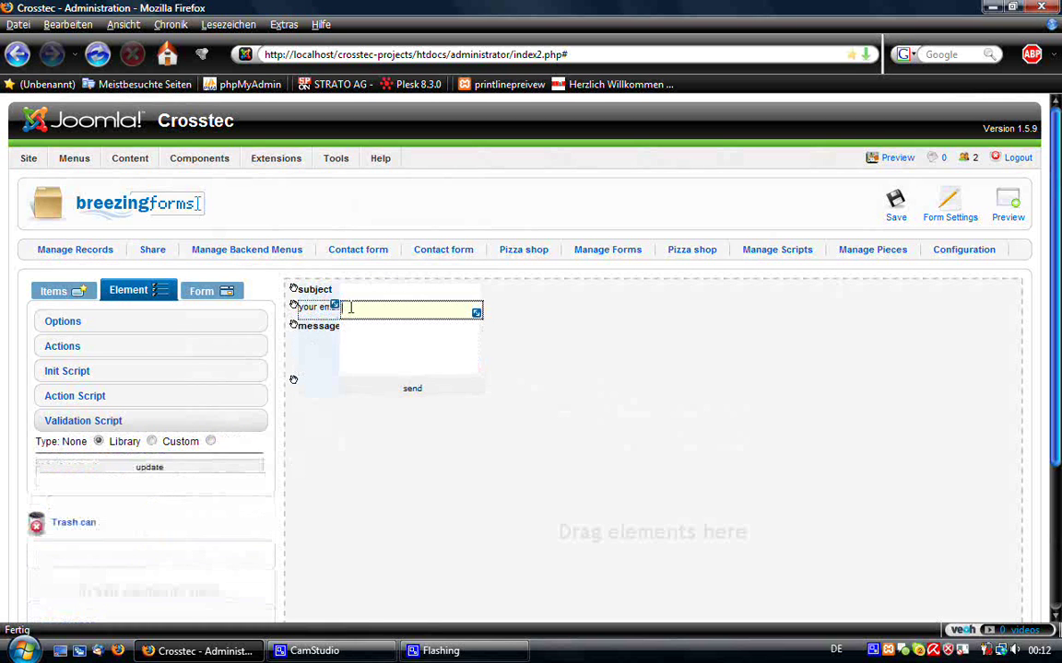
{"action": "left_click", "coordinate": [152, 441]}
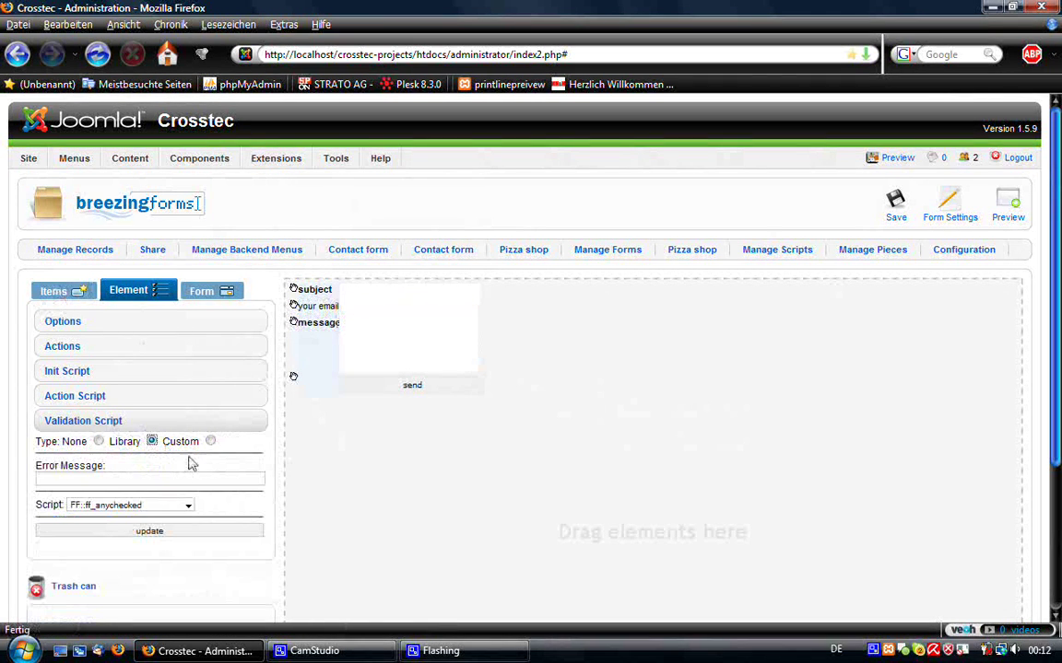
{"action": "left_click", "coordinate": [105, 479]}
{"action": "type", "text": "pleas"}
{"action": "key", "text": "Down"}
{"action": "key", "text": "Return"}
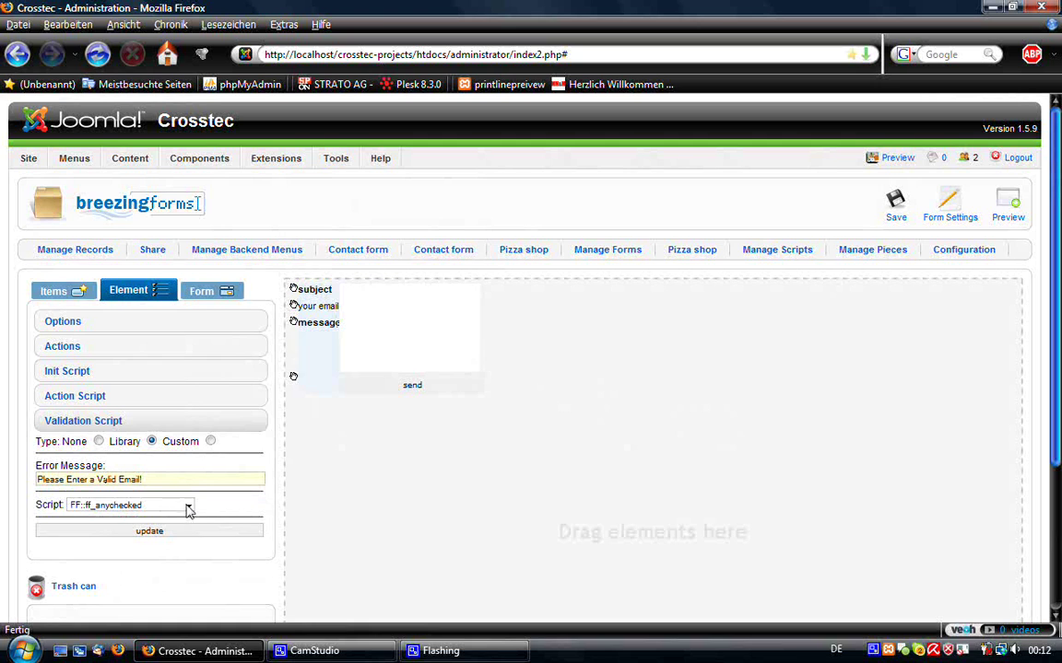
{"action": "left_click", "coordinate": [188, 505]}
{"action": "scroll", "coordinate": [147, 442], "scroll_direction": "down", "scroll_amount": 2}
{"action": "left_click", "coordinate": [129, 483]}
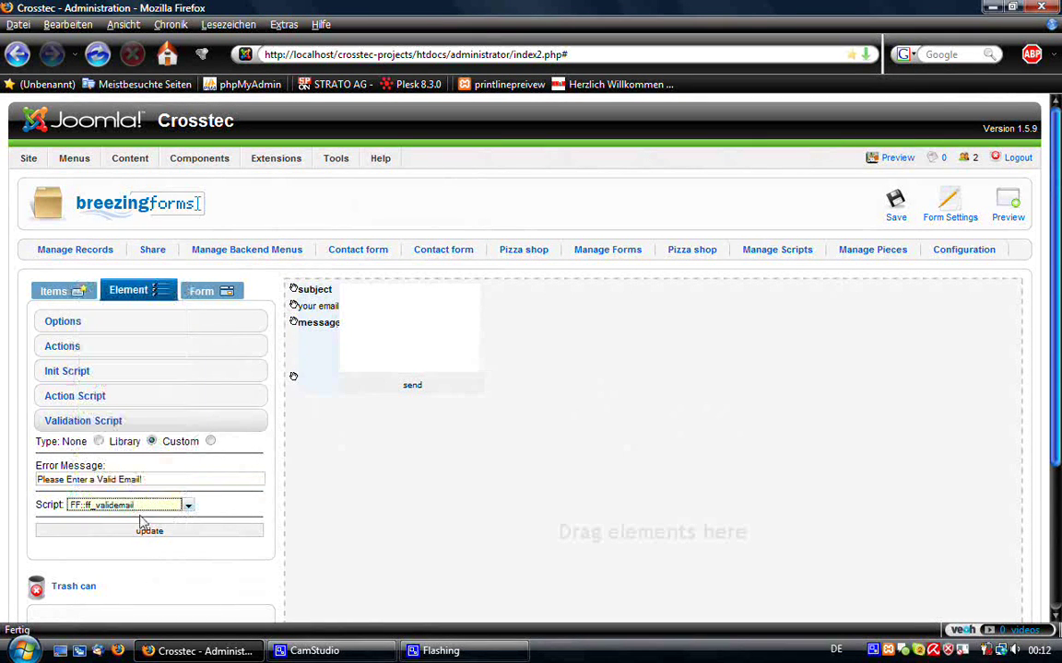
{"action": "left_click", "coordinate": [145, 532]}
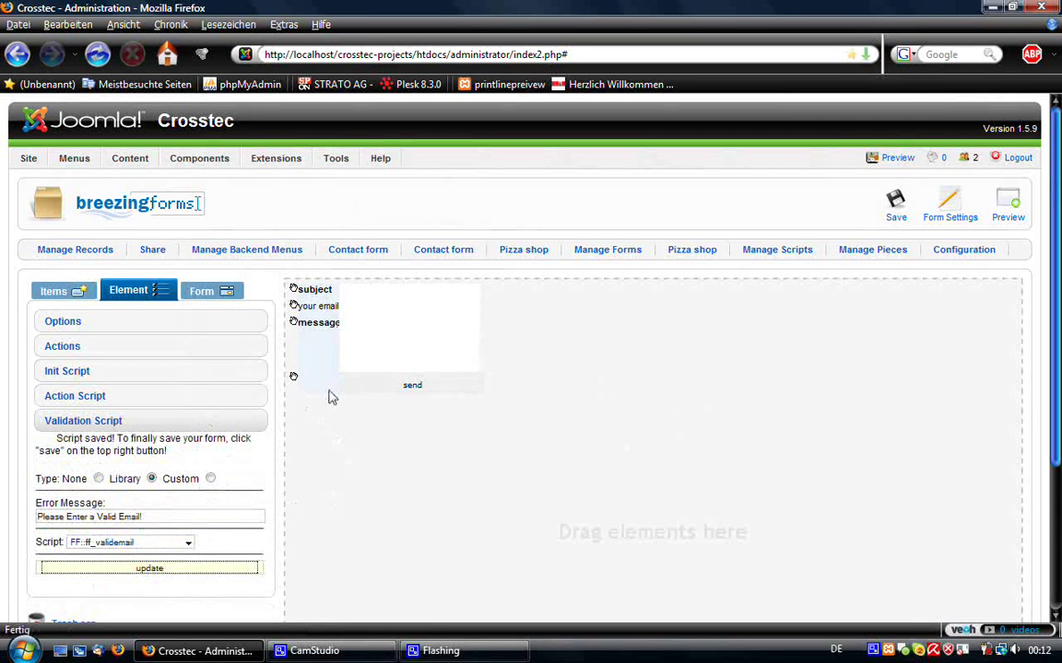
- Validate the message field with FF::ff_valuenotempty and error 'please enter a message'
{"action": "left_click", "coordinate": [387, 346]}
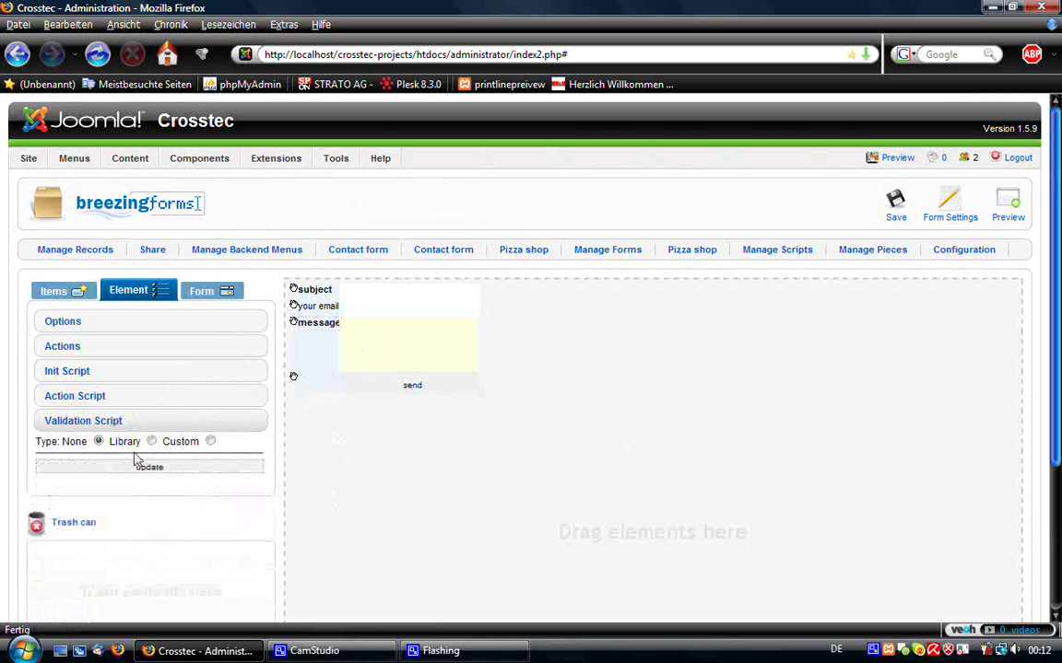
{"action": "left_click", "coordinate": [152, 442]}
{"action": "left_click", "coordinate": [124, 480]}
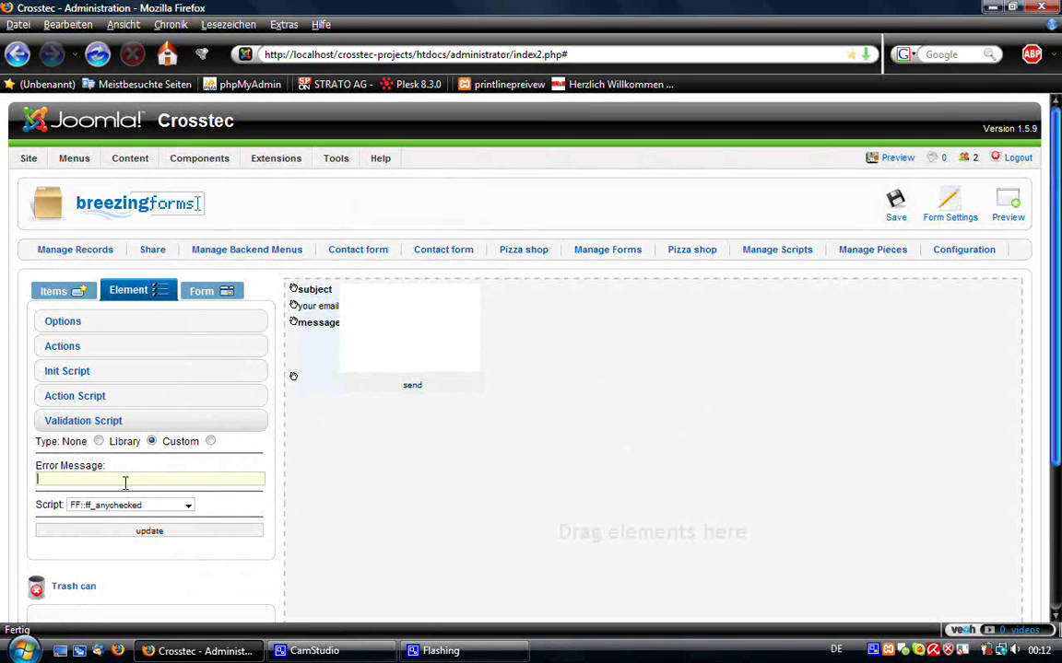
{"action": "type", "text": "please"}
{"action": "key", "text": "Down"}
{"action": "key", "text": "Down"}
{"action": "key", "text": "Down"}
{"action": "key", "text": "Return"}
{"action": "double_click", "coordinate": [126, 483]}
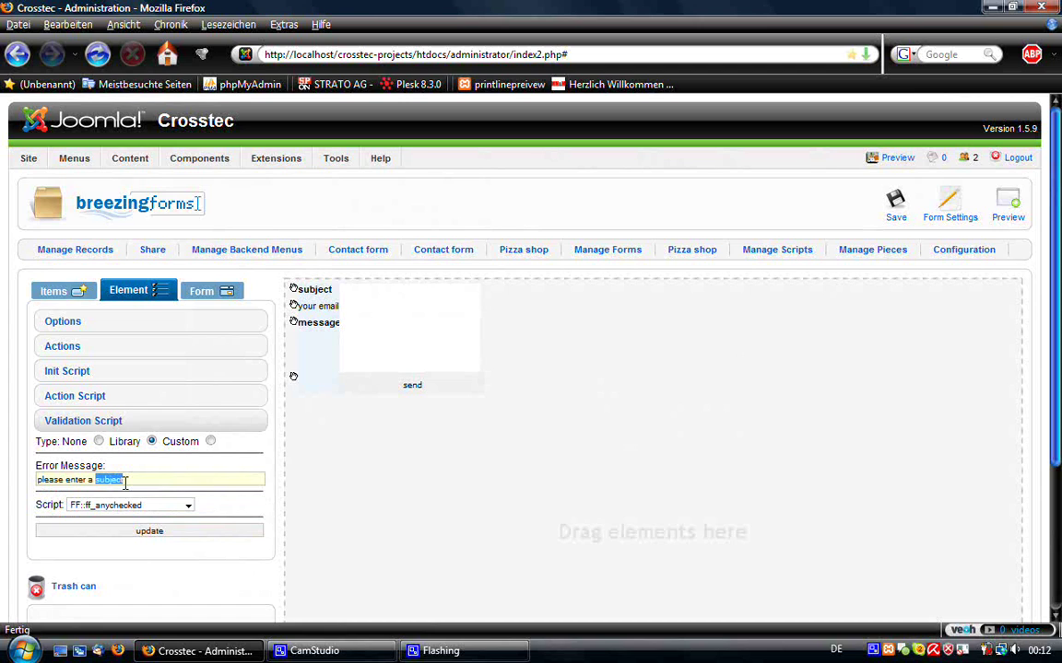
{"action": "type", "text": "messag"}
{"action": "left_click", "coordinate": [143, 513]}
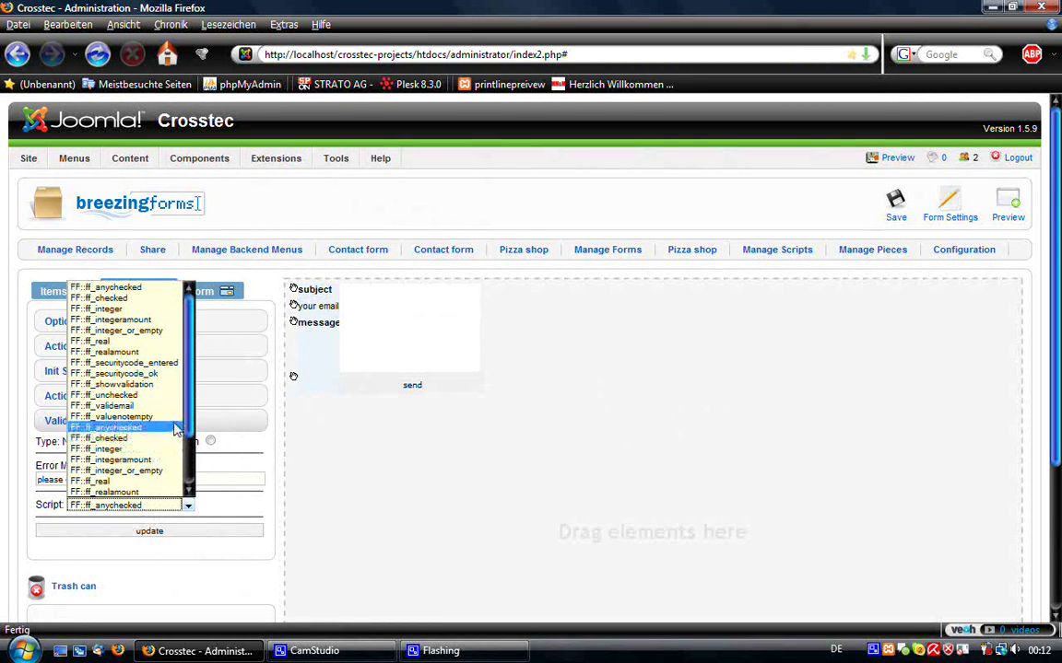
{"action": "scroll", "coordinate": [176, 433], "scroll_direction": "down", "scroll_amount": 2}
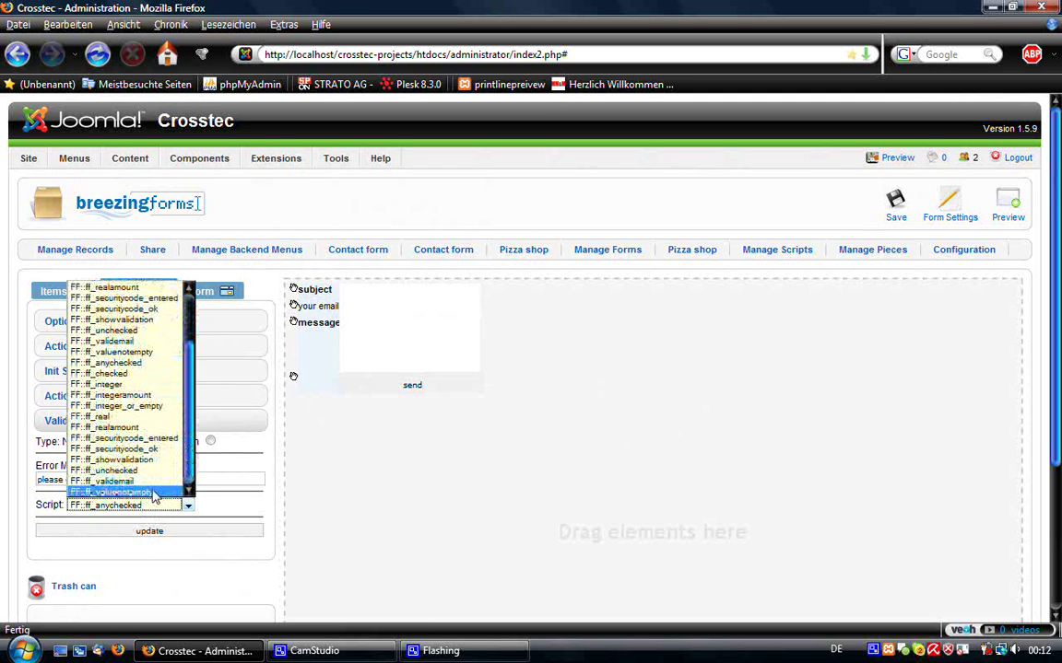
{"action": "left_click", "coordinate": [120, 490]}
{"action": "left_click", "coordinate": [198, 531]}
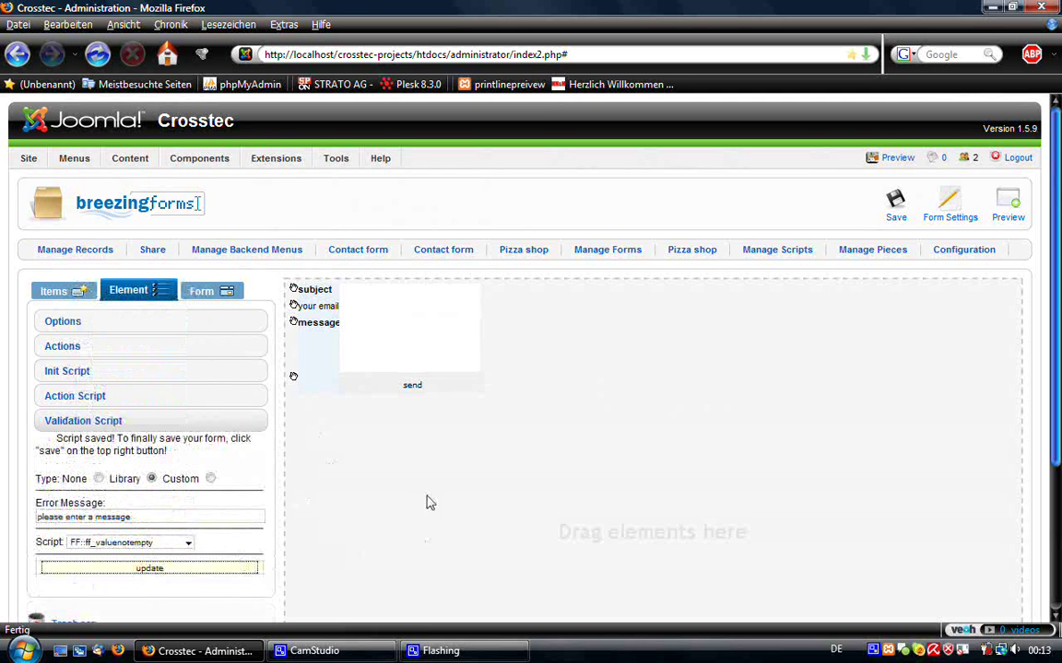
- Check the send button's action script, then widen the your email and subject fields slightly
{"action": "left_click", "coordinate": [383, 389]}
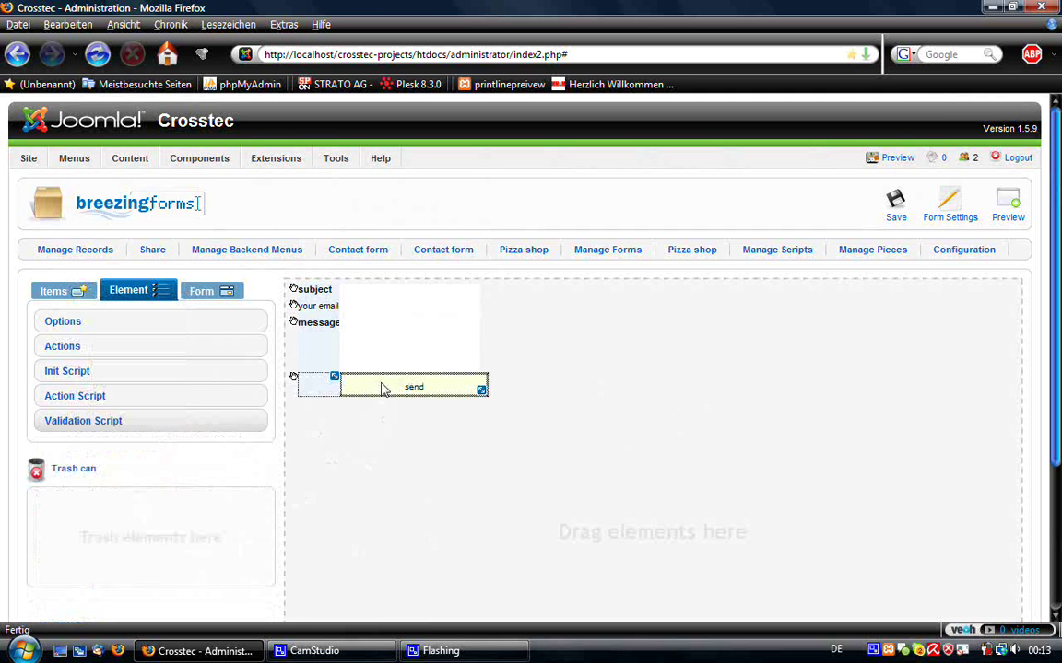
{"action": "left_click", "coordinate": [107, 400]}
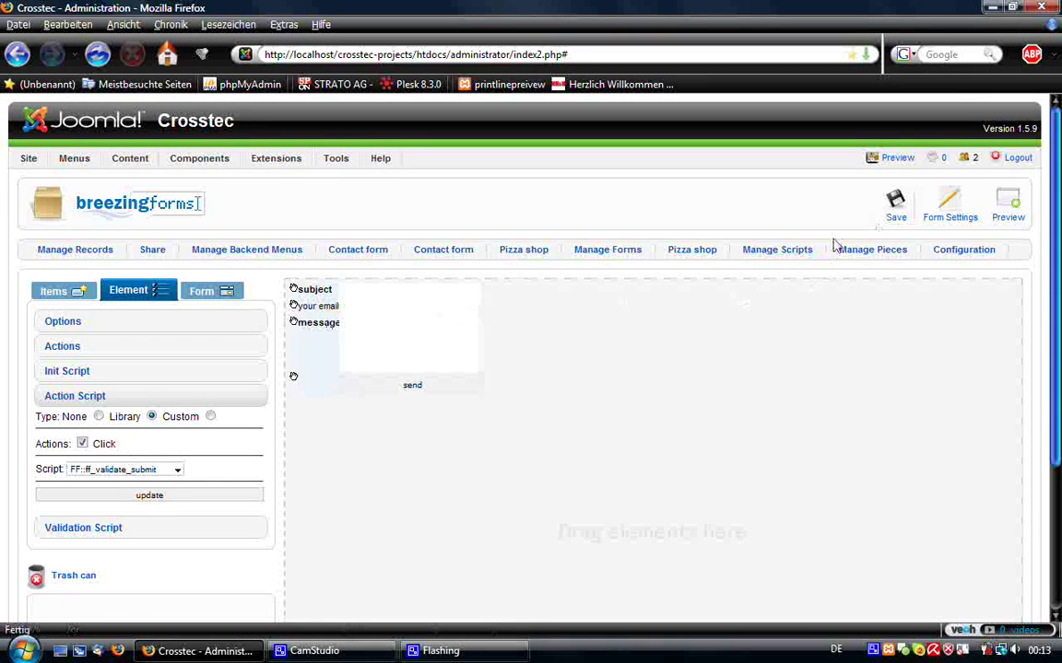
{"action": "left_click", "coordinate": [327, 323]}
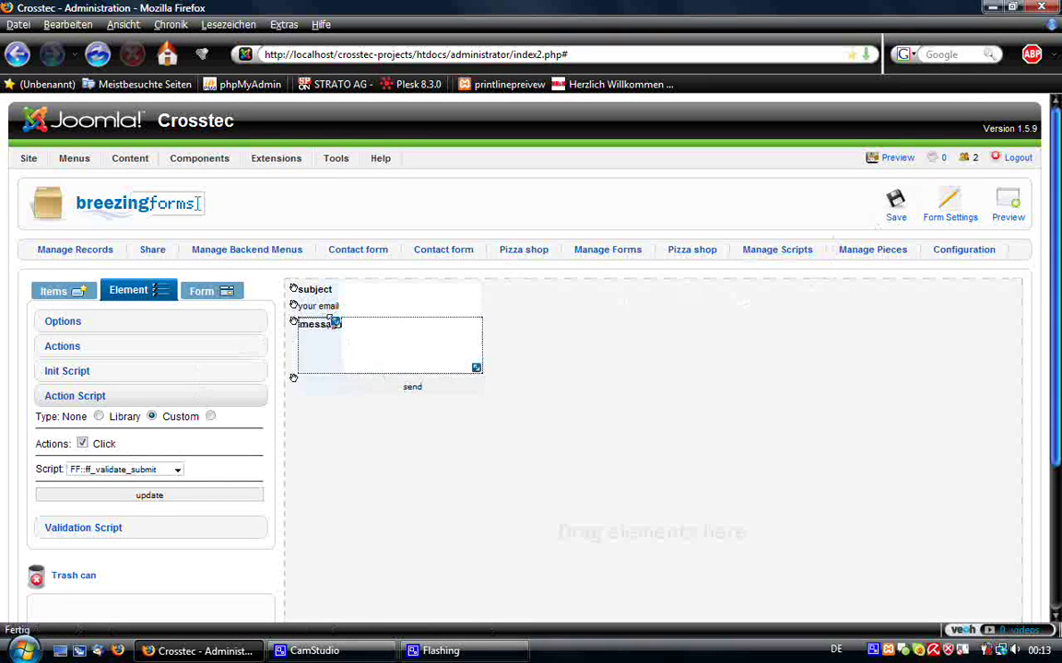
{"action": "left_click", "coordinate": [358, 314]}
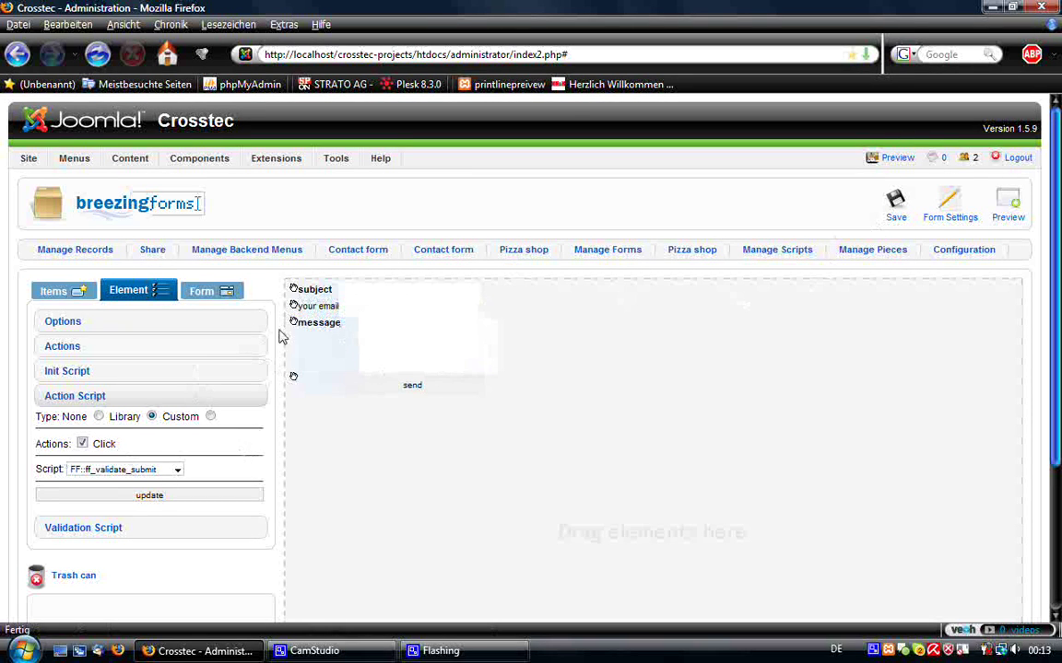
{"action": "left_click_drag", "start_coordinate": [336, 305], "coordinate": [353, 305]}
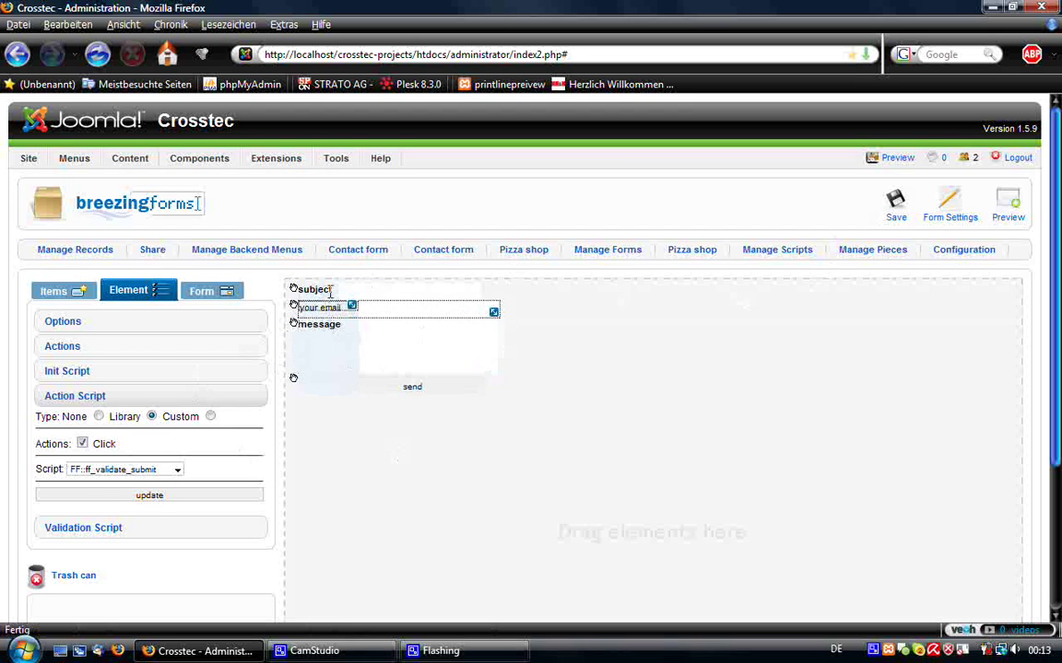
{"action": "left_click", "coordinate": [333, 289]}
{"action": "left_click_drag", "start_coordinate": [335, 289], "coordinate": [356, 291]}
{"action": "left_click", "coordinate": [341, 308]}
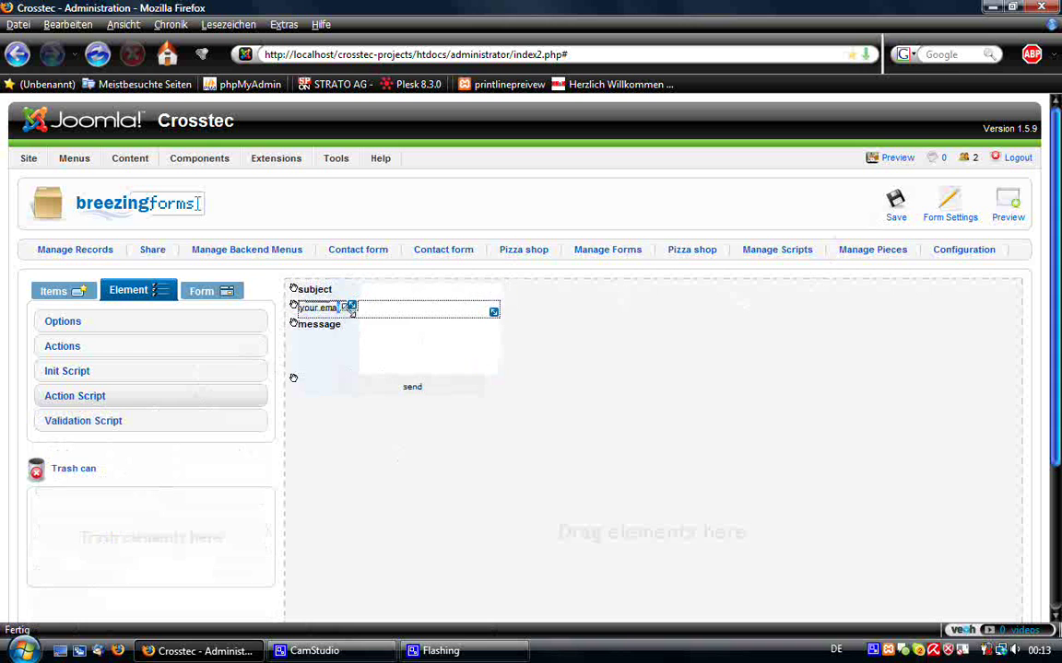
{"action": "left_click", "coordinate": [375, 369]}
- Save the form, submit it empty in preview, and dismiss the missing-fields alert
{"action": "left_click", "coordinate": [335, 294]}
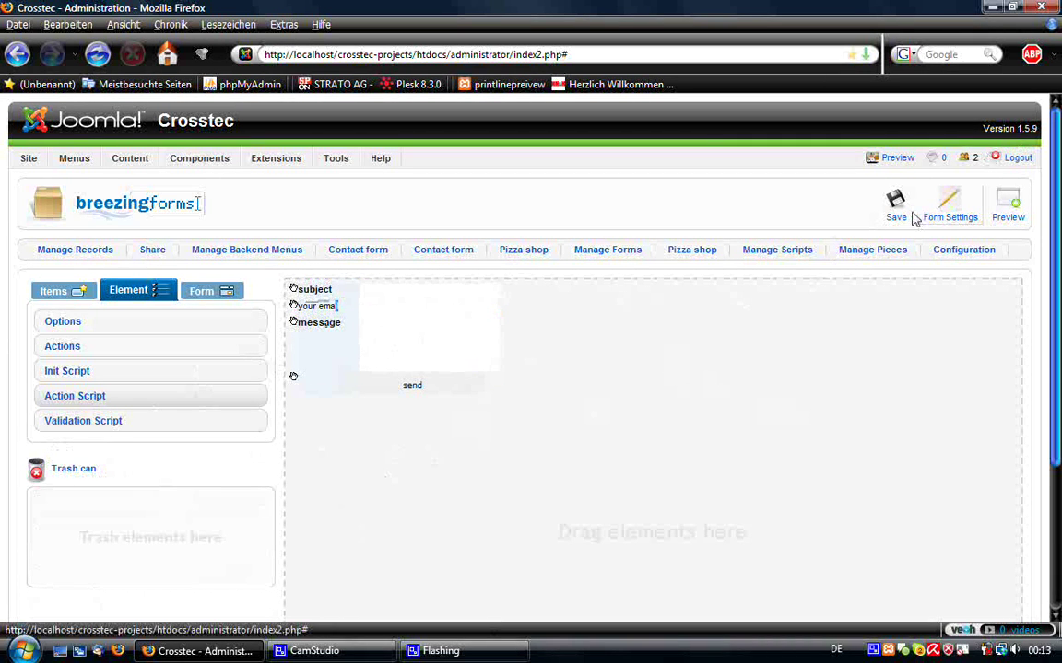
{"action": "left_click", "coordinate": [896, 207]}
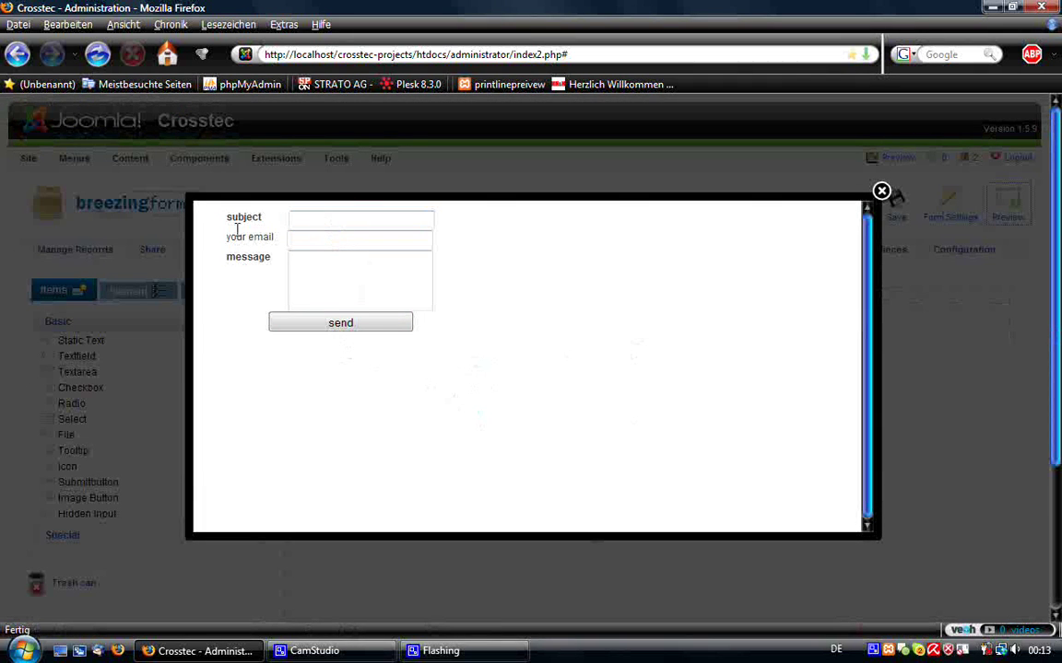
{"action": "left_click", "coordinate": [362, 332]}
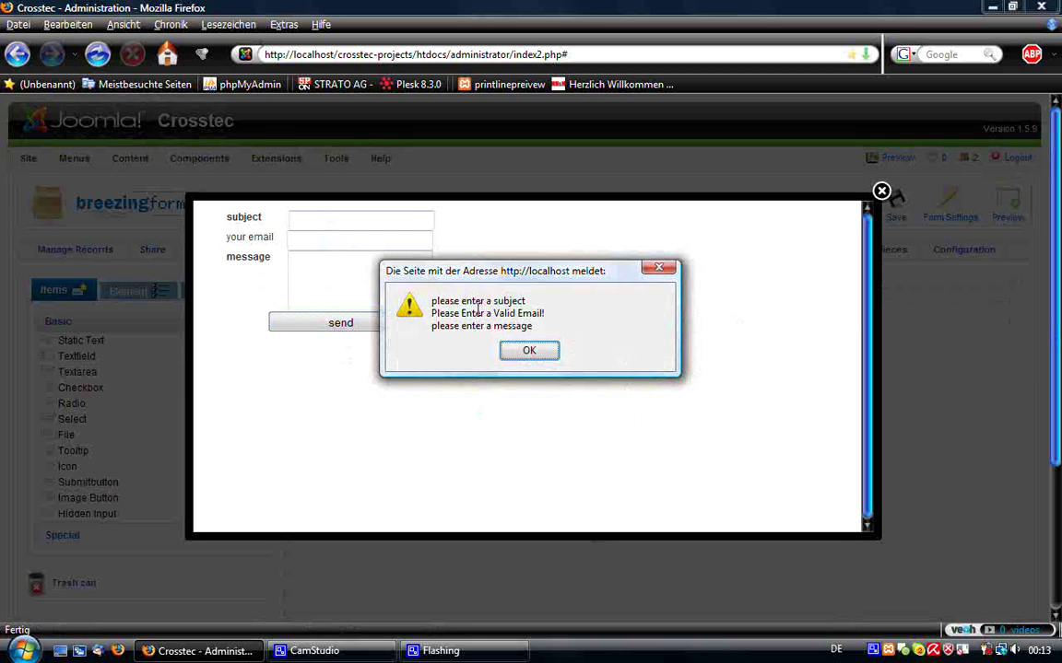
{"action": "left_click", "coordinate": [530, 351]}
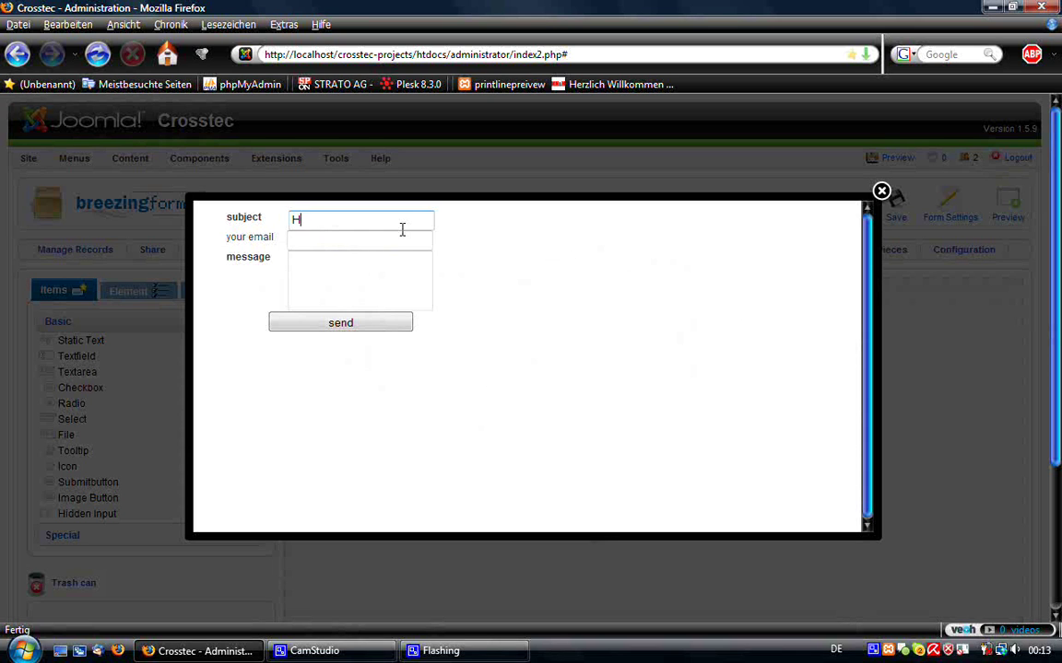
- After the subject-only validation alert, send the preview with a valid e-mail and message, then close it
{"action": "left_click", "coordinate": [389, 321]}
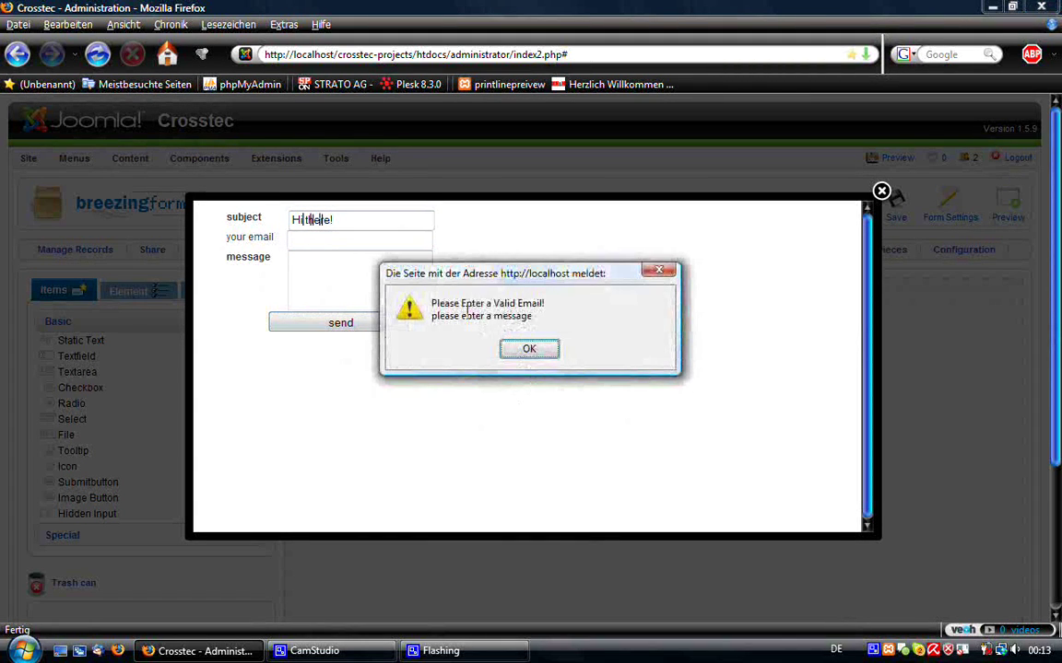
{"action": "left_click", "coordinate": [531, 351]}
{"action": "left_click", "coordinate": [308, 240]}
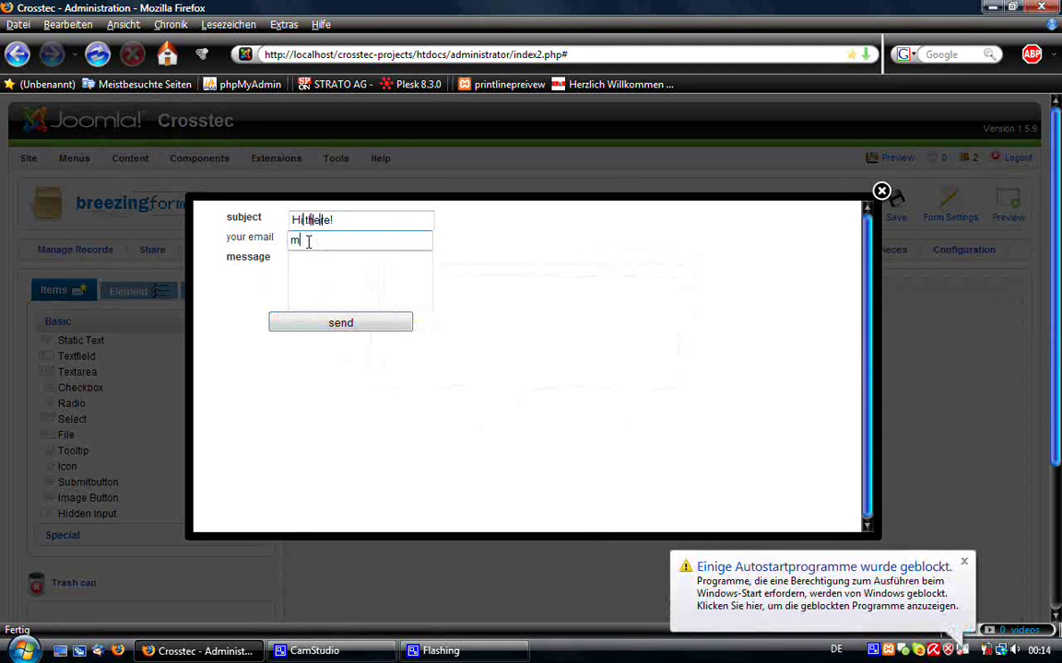
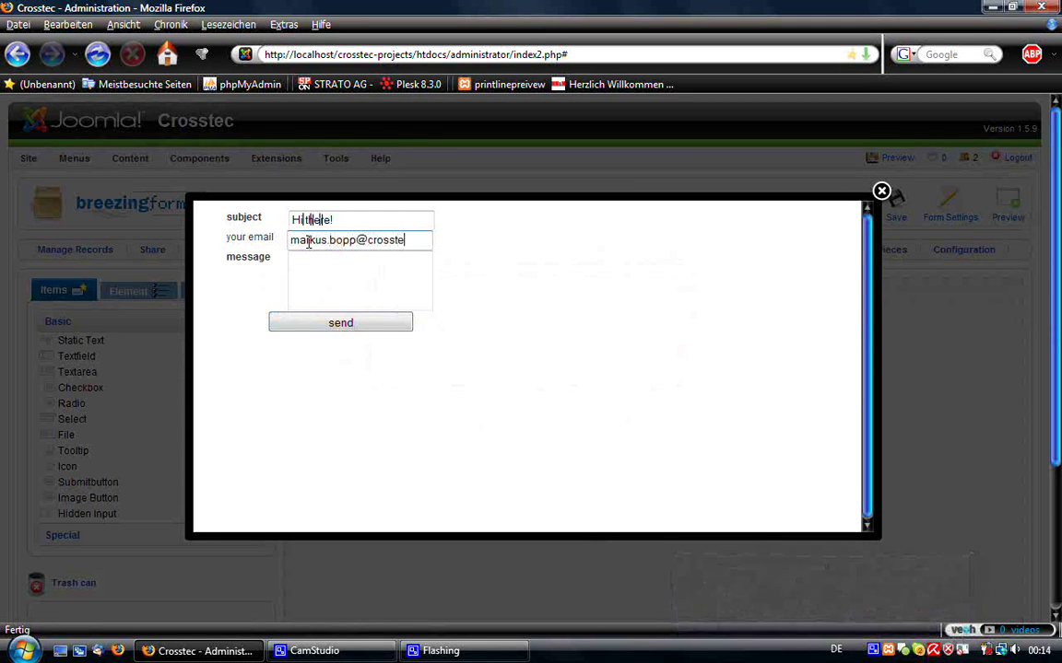
{"action": "key", "text": "Tab"}
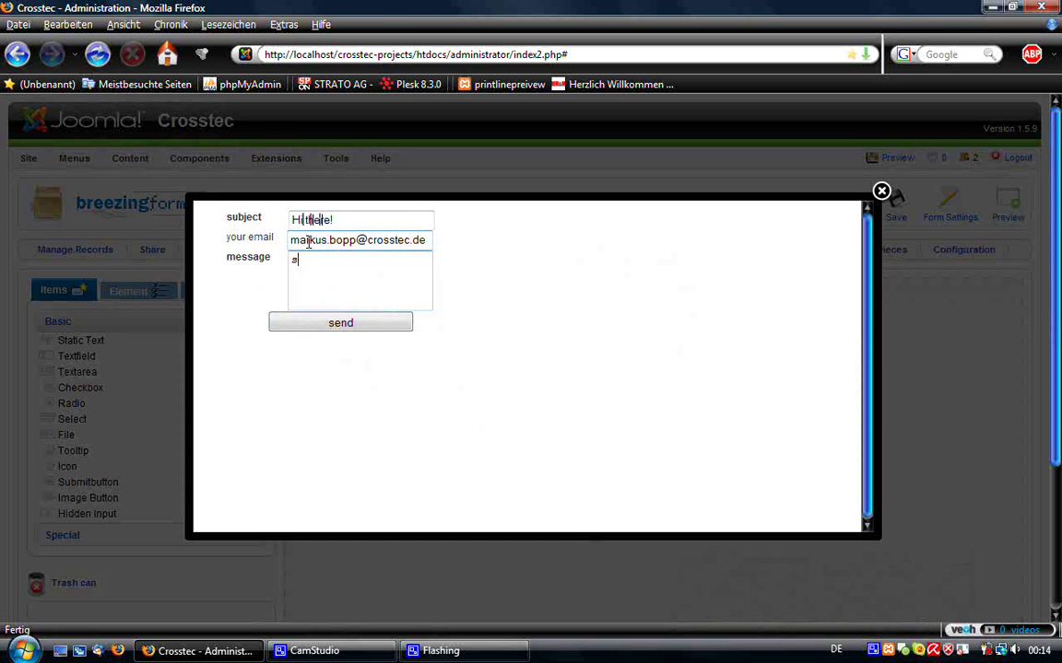
{"action": "left_click", "coordinate": [307, 324]}
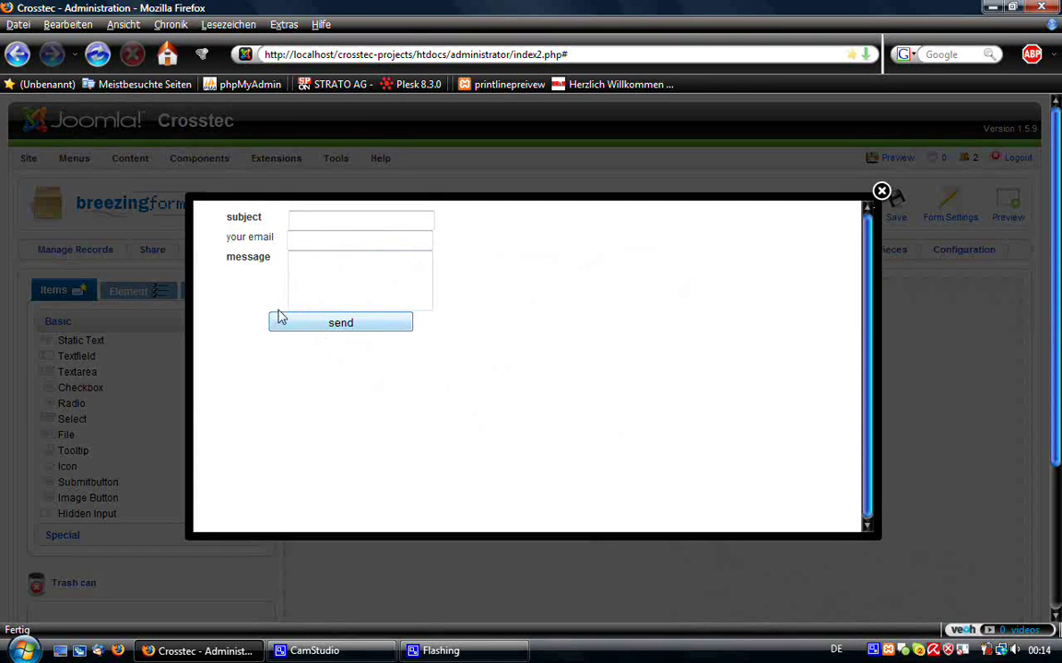
{"action": "left_click", "coordinate": [881, 193]}
- Drag a Captcha from Items > Special onto the form and position it just above the send button
{"action": "left_click", "coordinate": [104, 545]}
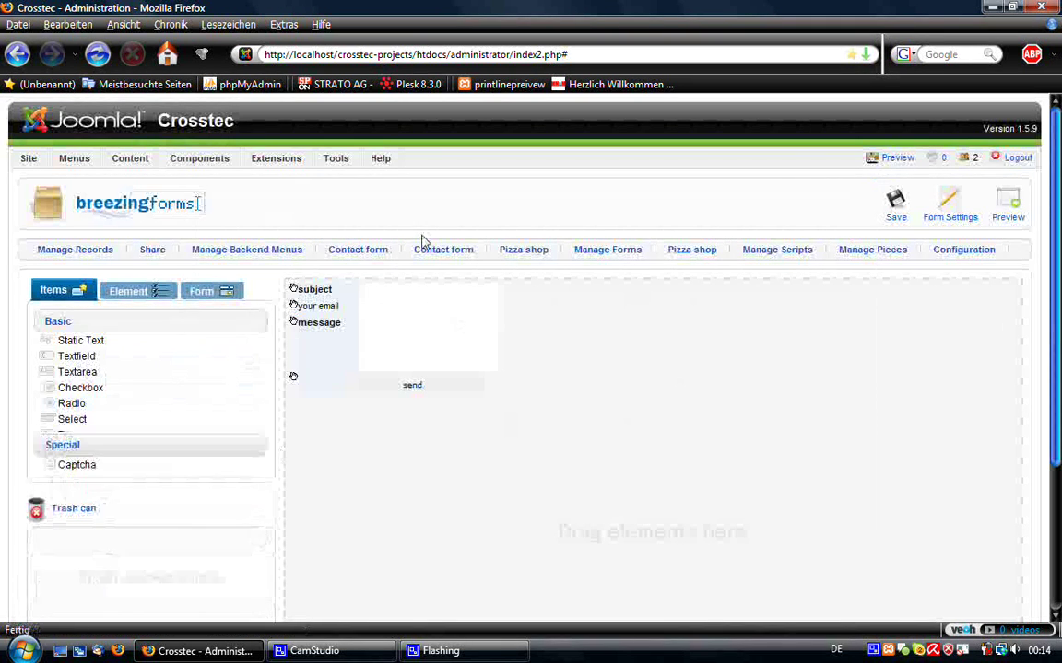
{"action": "left_click_drag", "start_coordinate": [89, 365], "coordinate": [398, 457]}
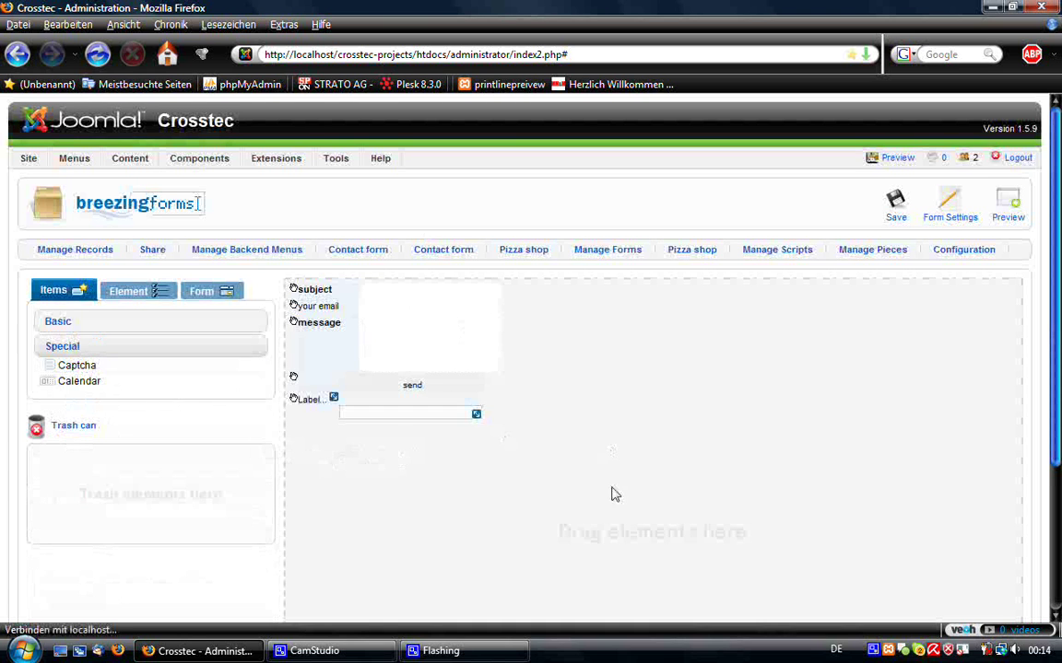
{"action": "left_click_drag", "start_coordinate": [292, 403], "coordinate": [358, 383]}
{"action": "left_click", "coordinate": [332, 392]}
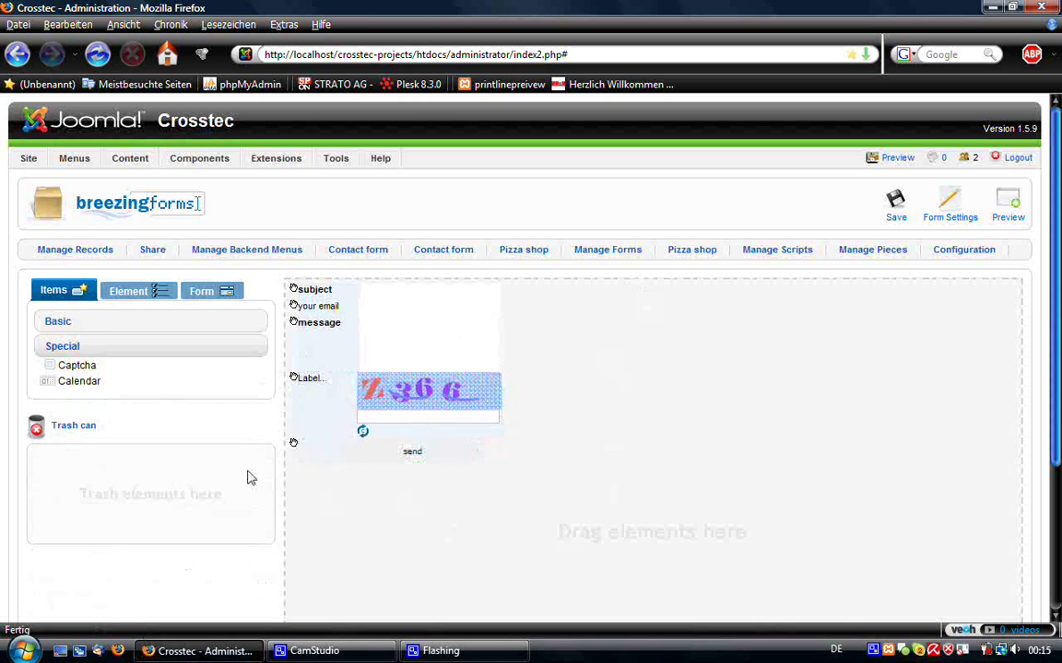
{"action": "left_click_drag", "start_coordinate": [293, 378], "coordinate": [376, 392]}
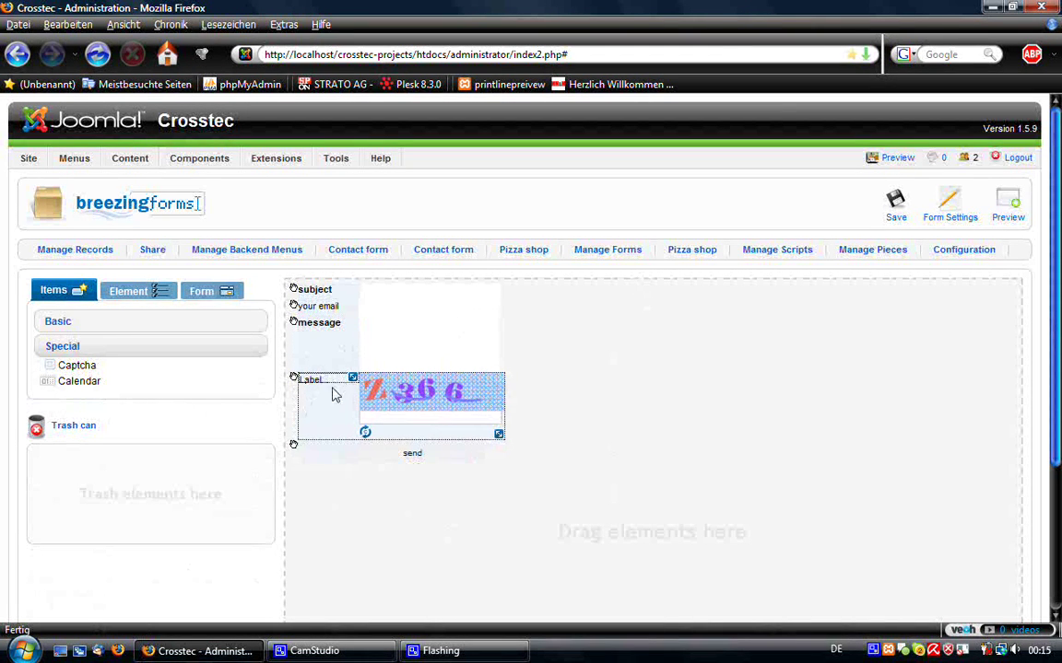
{"action": "left_click", "coordinate": [315, 348]}
{"action": "left_click", "coordinate": [320, 380]}
- Correct the first label element's width to 70px and apply it
{"action": "left_click", "coordinate": [129, 290]}
{"action": "scroll", "coordinate": [169, 421], "scroll_direction": "down", "scroll_amount": 2}
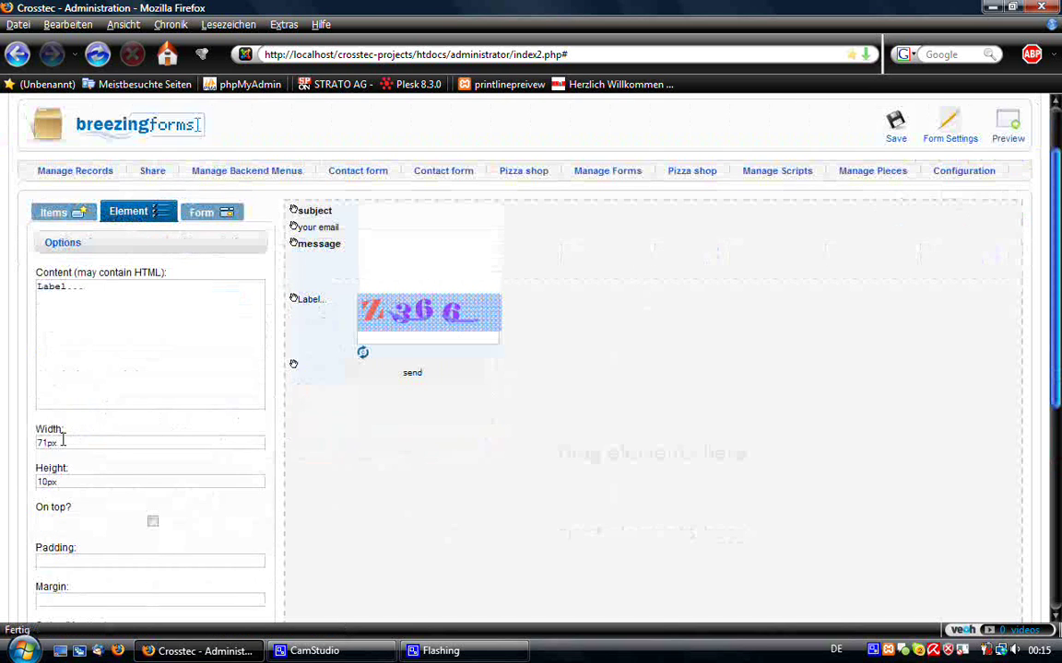
{"action": "key", "text": "BackSpace"}
{"action": "type", "text": "0"}
{"action": "scroll", "coordinate": [129, 473], "scroll_direction": "down", "scroll_amount": 3}
{"action": "scroll", "coordinate": [128, 472], "scroll_direction": "down", "scroll_amount": 3}
{"action": "scroll", "coordinate": [128, 473], "scroll_direction": "up", "scroll_amount": 2}
{"action": "scroll", "coordinate": [134, 472], "scroll_direction": "down", "scroll_amount": 2}
{"action": "left_click", "coordinate": [140, 463]}
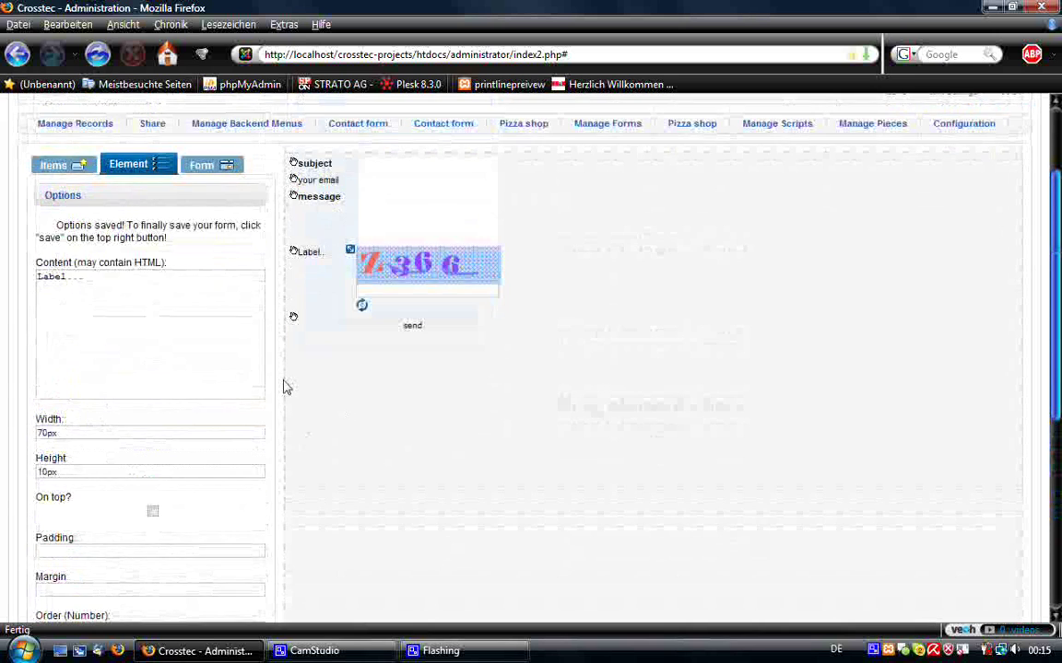
- Set the message and your email label widths to 70px
{"action": "left_click", "coordinate": [320, 243]}
{"action": "scroll", "coordinate": [95, 362], "scroll_direction": "down", "scroll_amount": 2}
{"action": "left_click", "coordinate": [46, 380]}
{"action": "scroll", "coordinate": [46, 381], "scroll_direction": "down", "scroll_amount": 2}
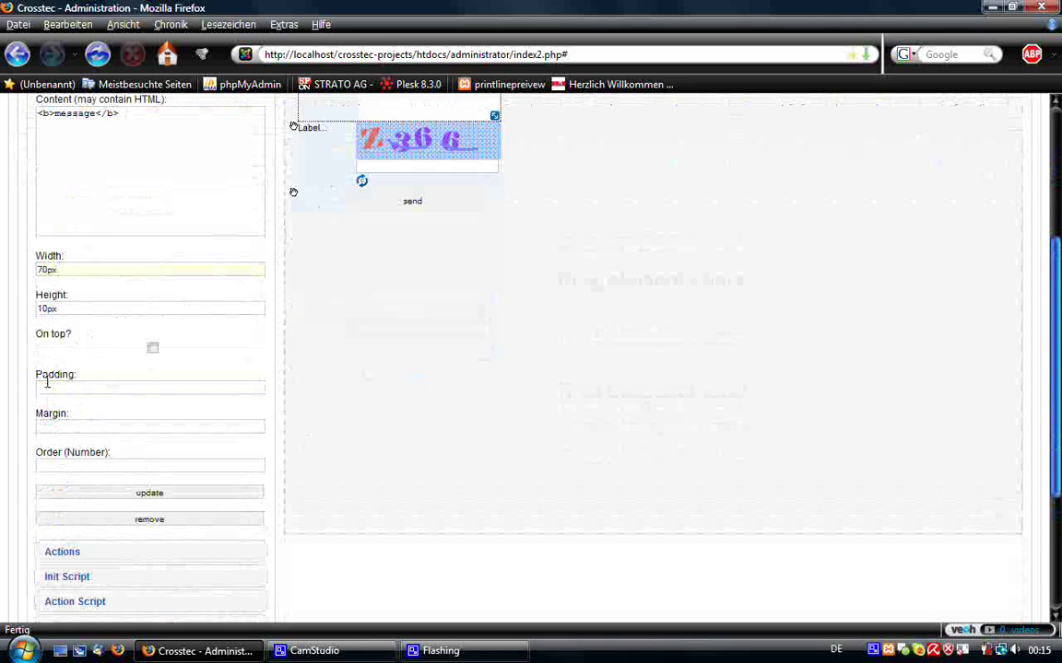
{"action": "left_click", "coordinate": [101, 498]}
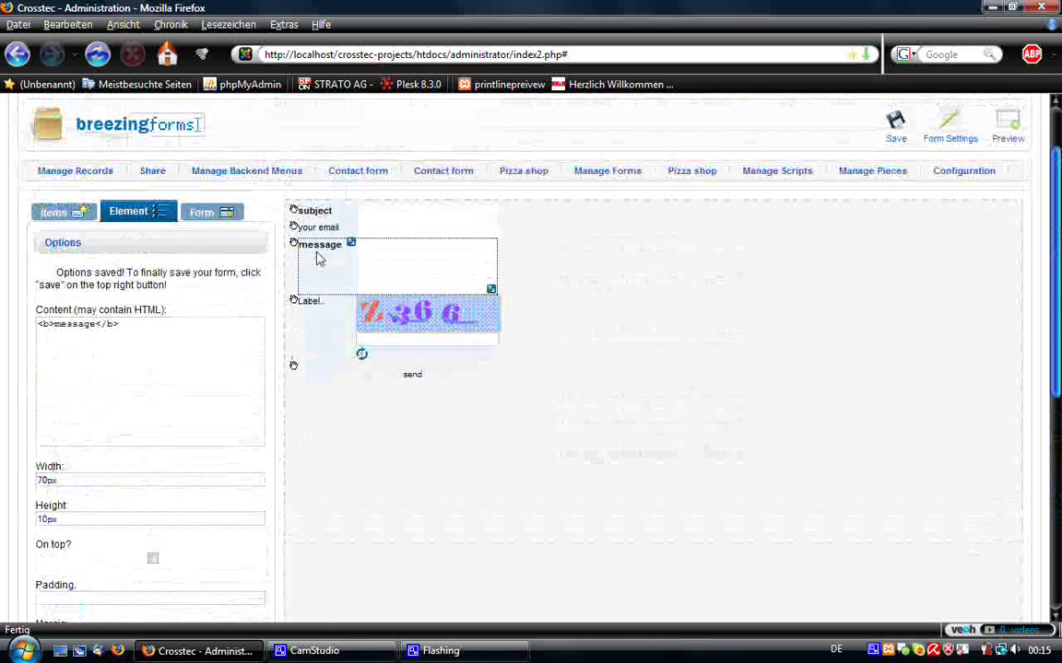
{"action": "left_click", "coordinate": [318, 227]}
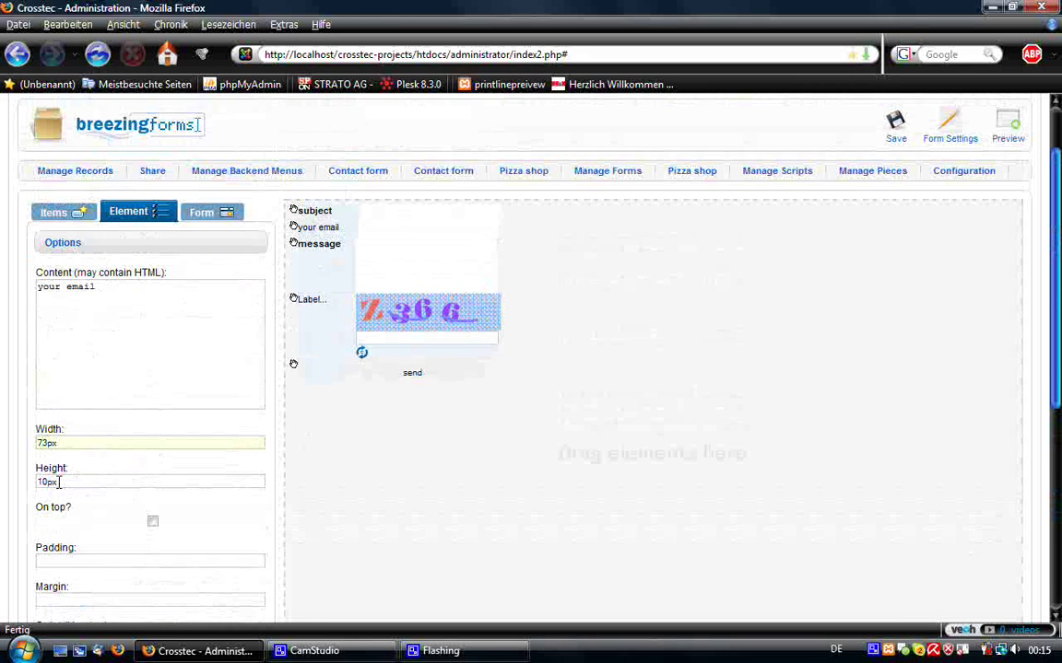
{"action": "key", "text": "BackSpace"}
{"action": "scroll", "coordinate": [58, 482], "scroll_direction": "down", "scroll_amount": 3}
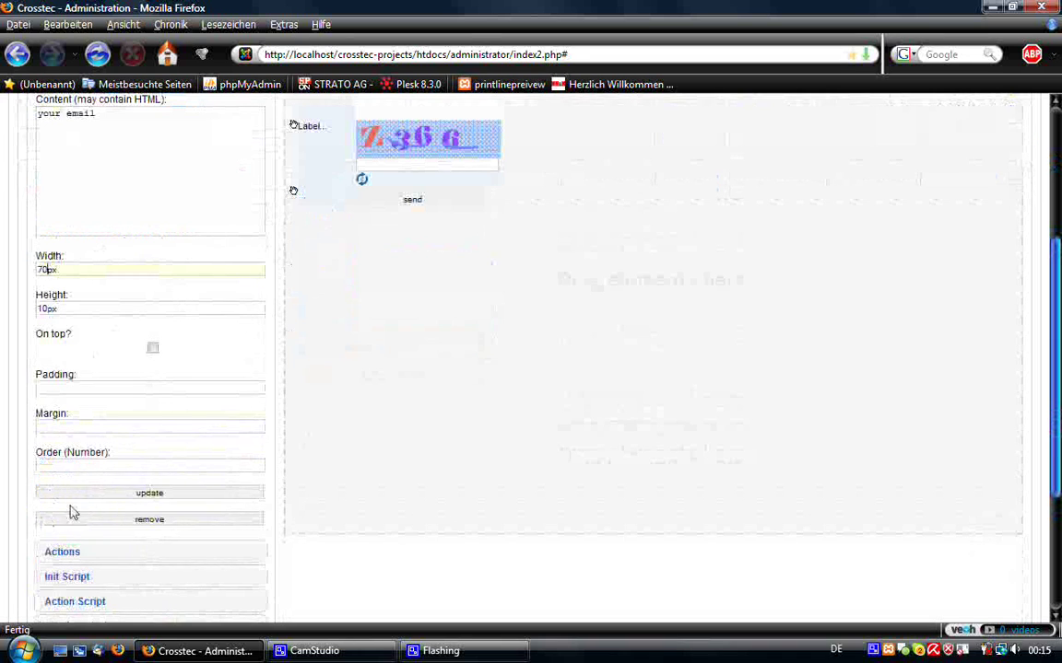
{"action": "left_click", "coordinate": [93, 495]}
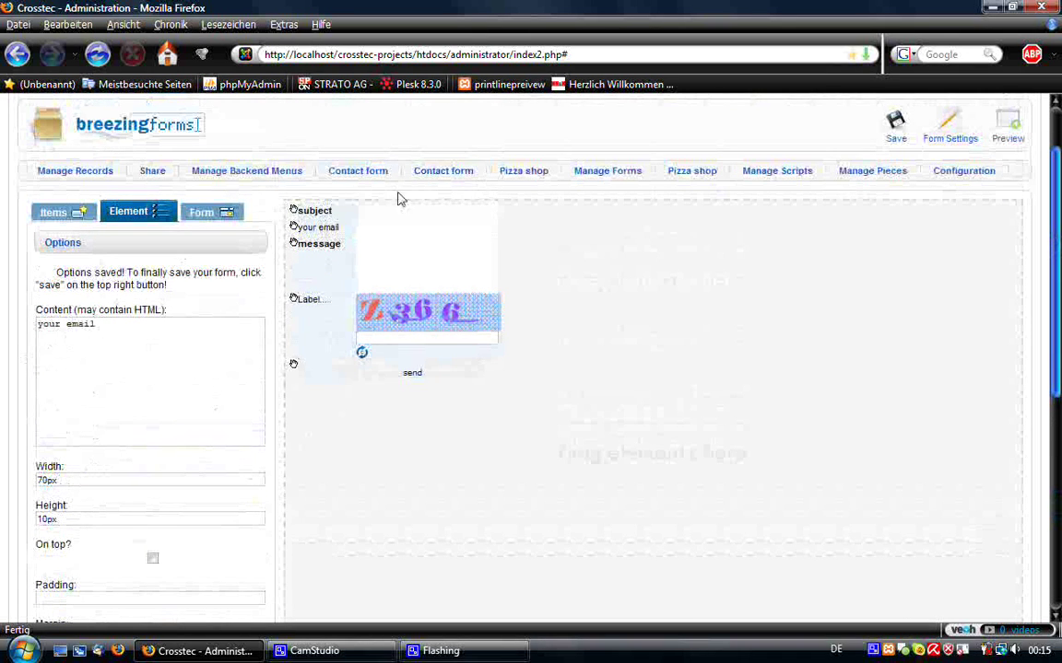
- Set the subject and send label widths to 70px
{"action": "left_click", "coordinate": [297, 209]}
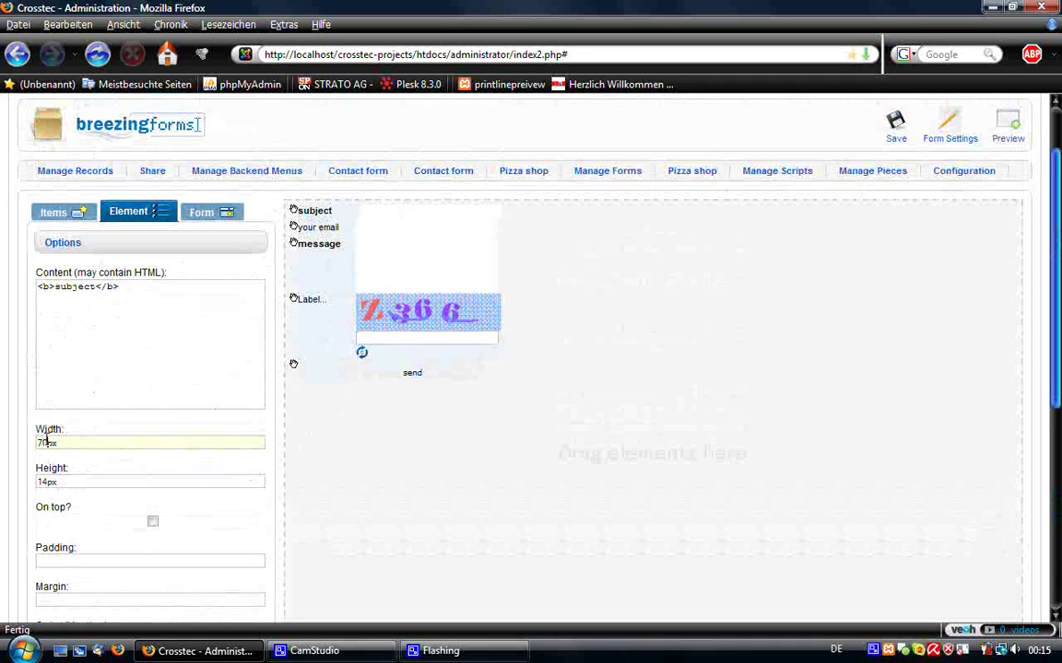
{"action": "scroll", "coordinate": [47, 440], "scroll_direction": "down", "scroll_amount": 5}
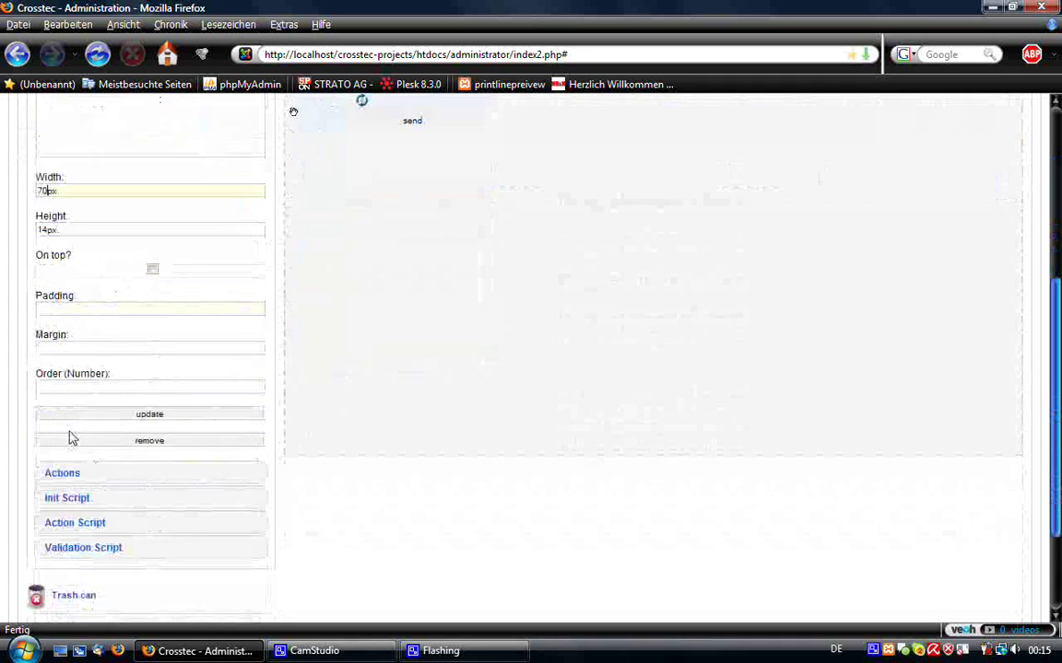
{"action": "left_click", "coordinate": [130, 401]}
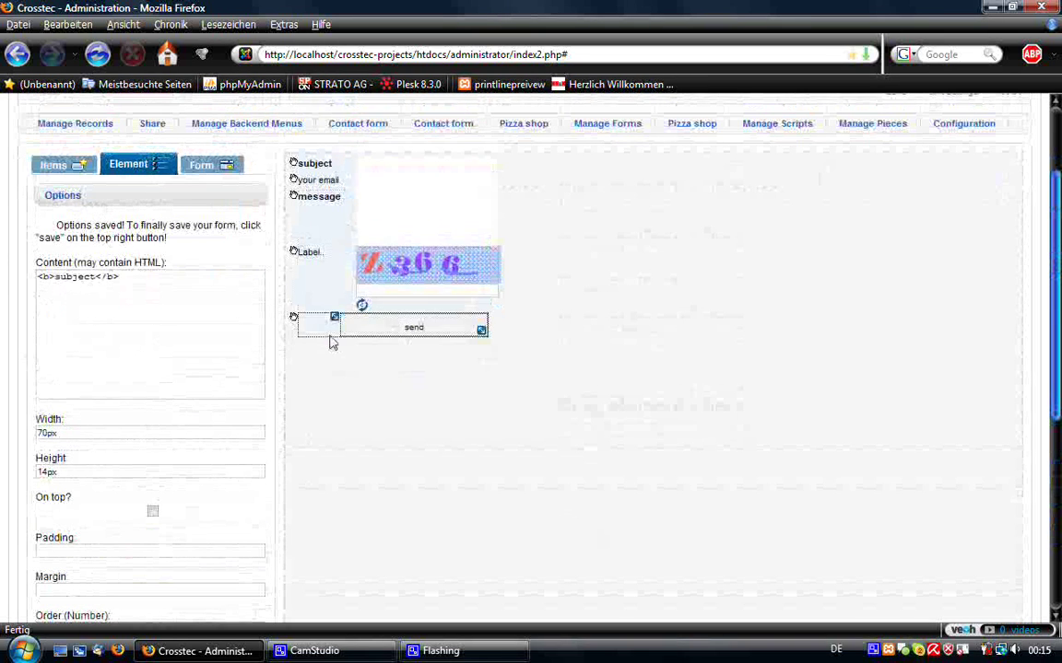
{"action": "left_click", "coordinate": [318, 334]}
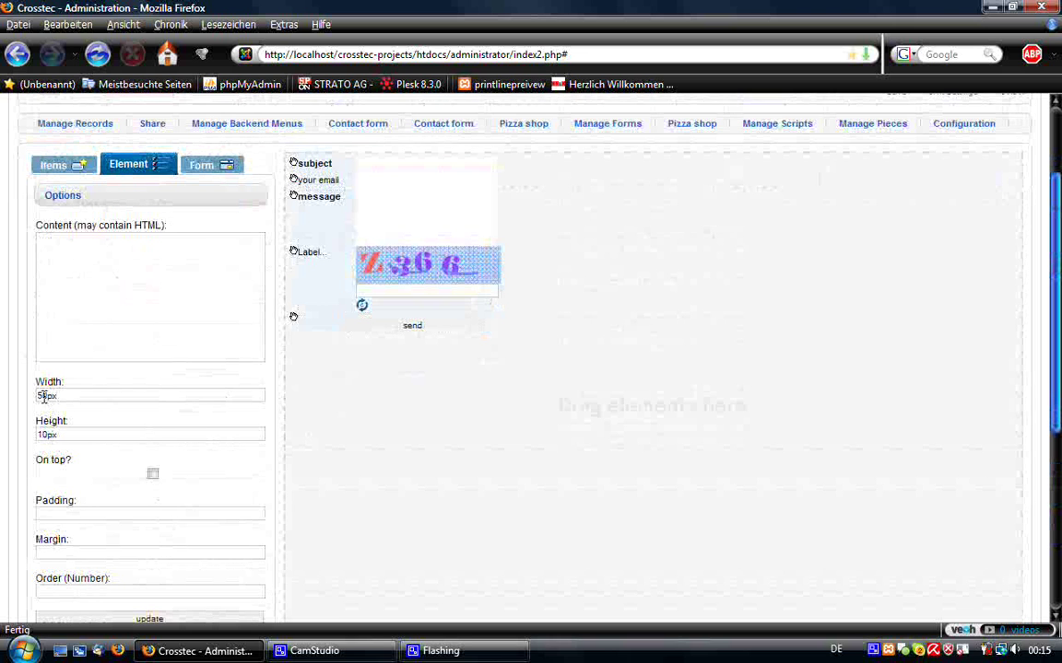
{"action": "type", "text": "7"}
{"action": "scroll", "coordinate": [173, 348], "scroll_direction": "down", "scroll_amount": 4}
{"action": "left_click", "coordinate": [166, 402]}
{"action": "scroll", "coordinate": [517, 311], "scroll_direction": "up", "scroll_amount": 5}
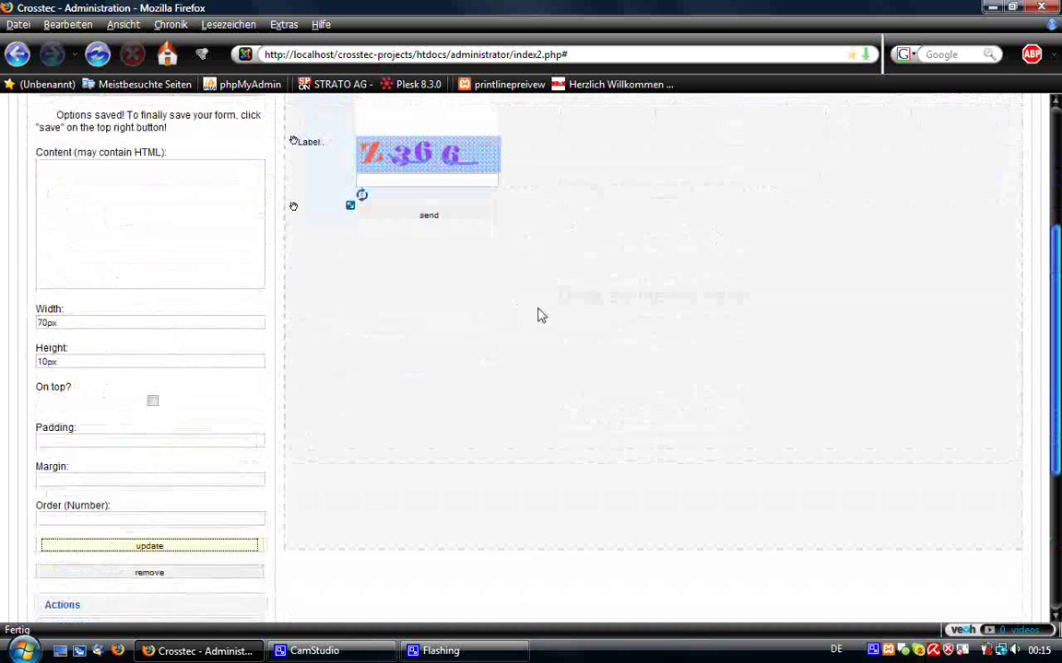
- Review the captcha, message, your email and subject element settings
{"action": "left_click", "coordinate": [406, 361]}
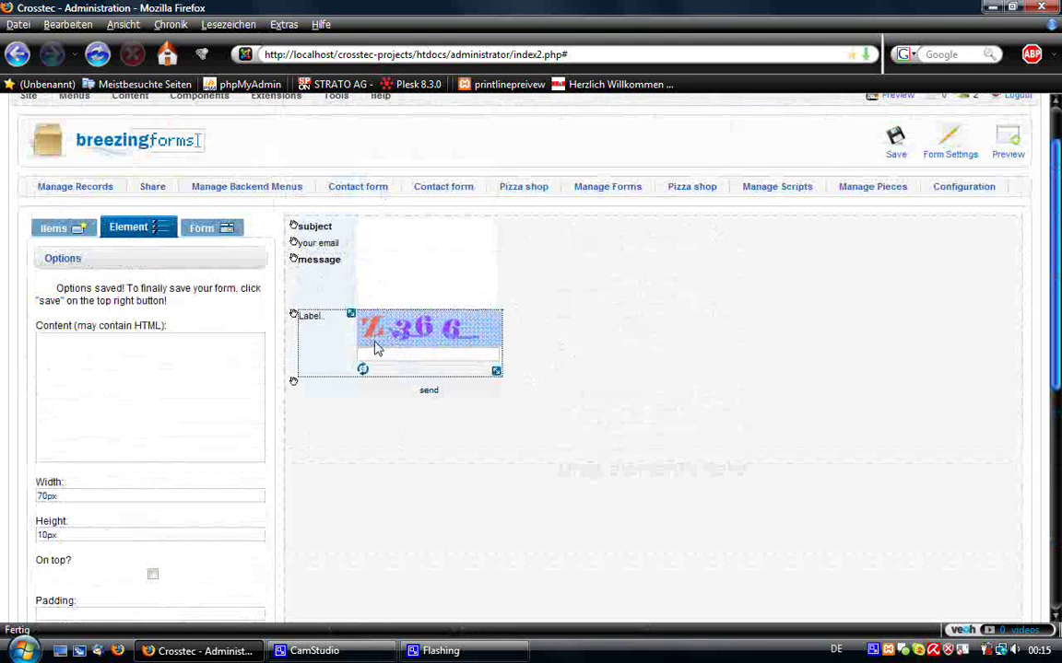
{"action": "left_click", "coordinate": [414, 262]}
{"action": "left_click", "coordinate": [411, 243]}
{"action": "left_click", "coordinate": [411, 235]}
{"action": "scroll", "coordinate": [412, 240], "scroll_direction": "up", "scroll_amount": 1}
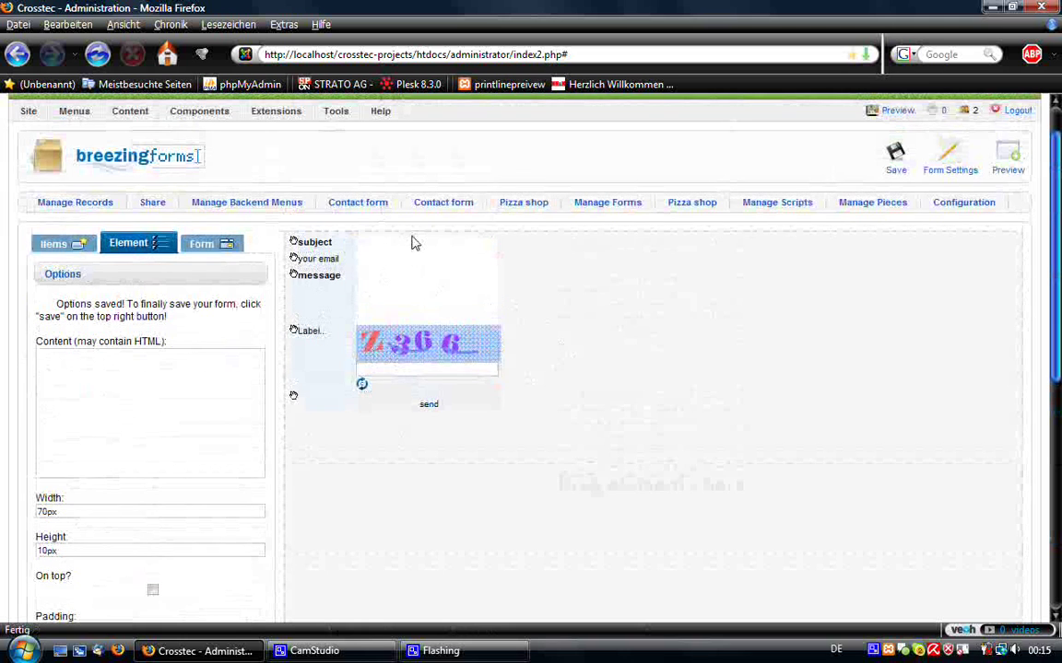
{"action": "left_click", "coordinate": [428, 321]}
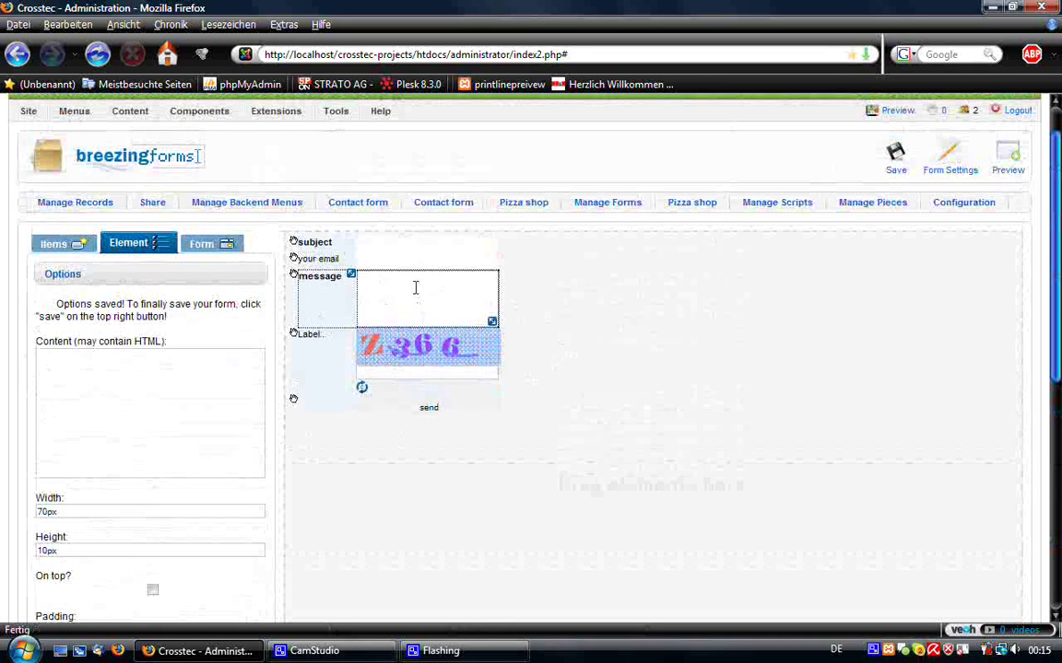
- Create a new form page and switch the builder to page 2 via 'Go to page...'
{"action": "left_click", "coordinate": [194, 251]}
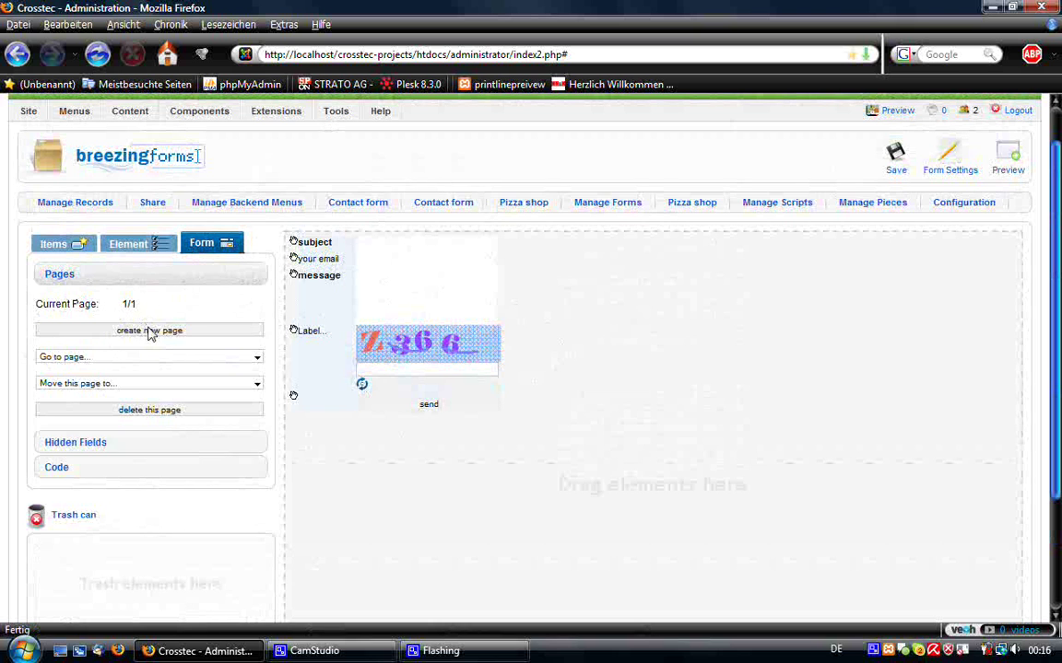
{"action": "left_click", "coordinate": [150, 332]}
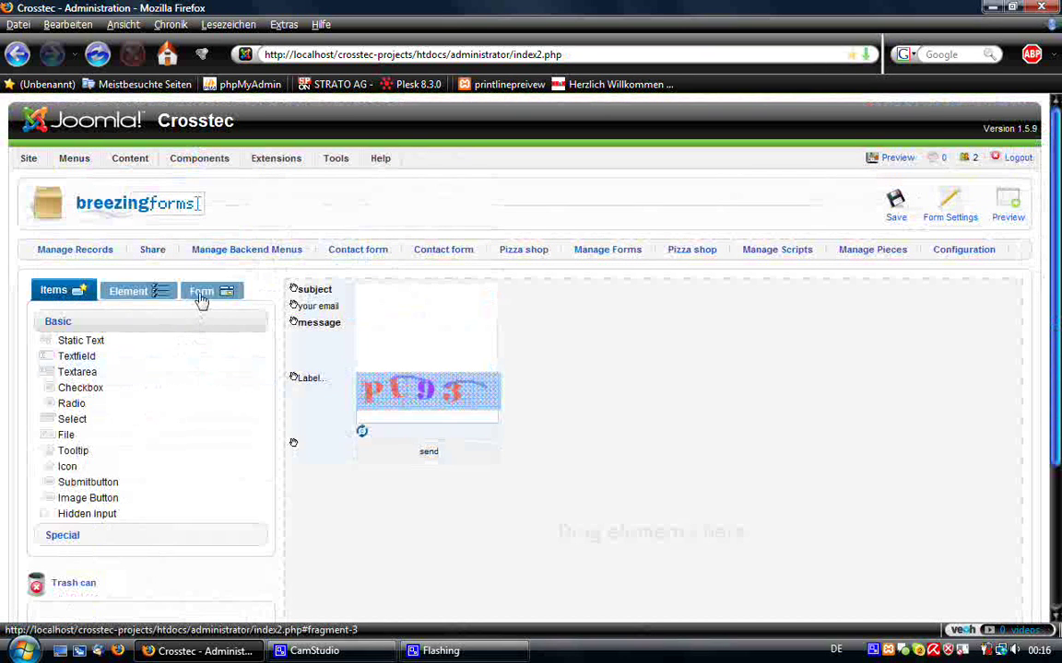
{"action": "left_click", "coordinate": [200, 293]}
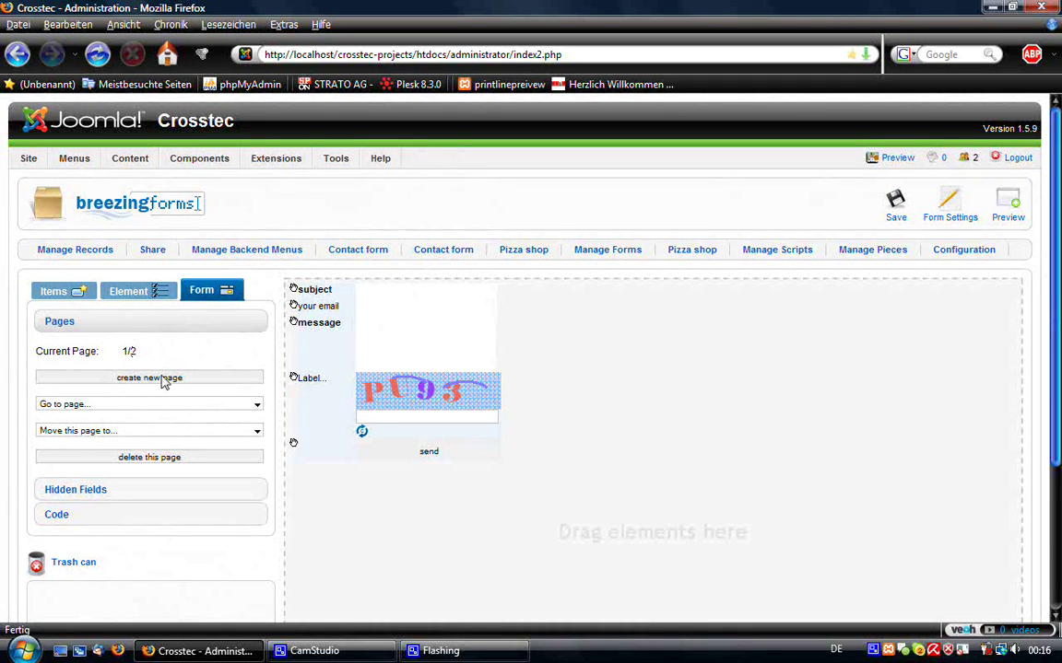
{"action": "left_click", "coordinate": [175, 403]}
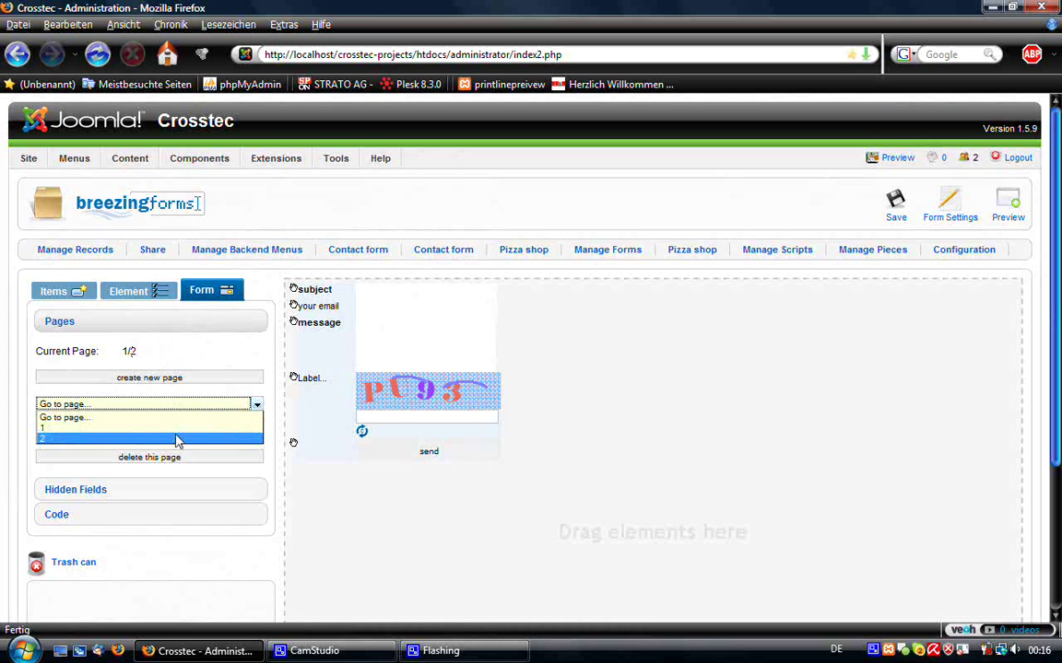
{"action": "left_click", "coordinate": [177, 439]}
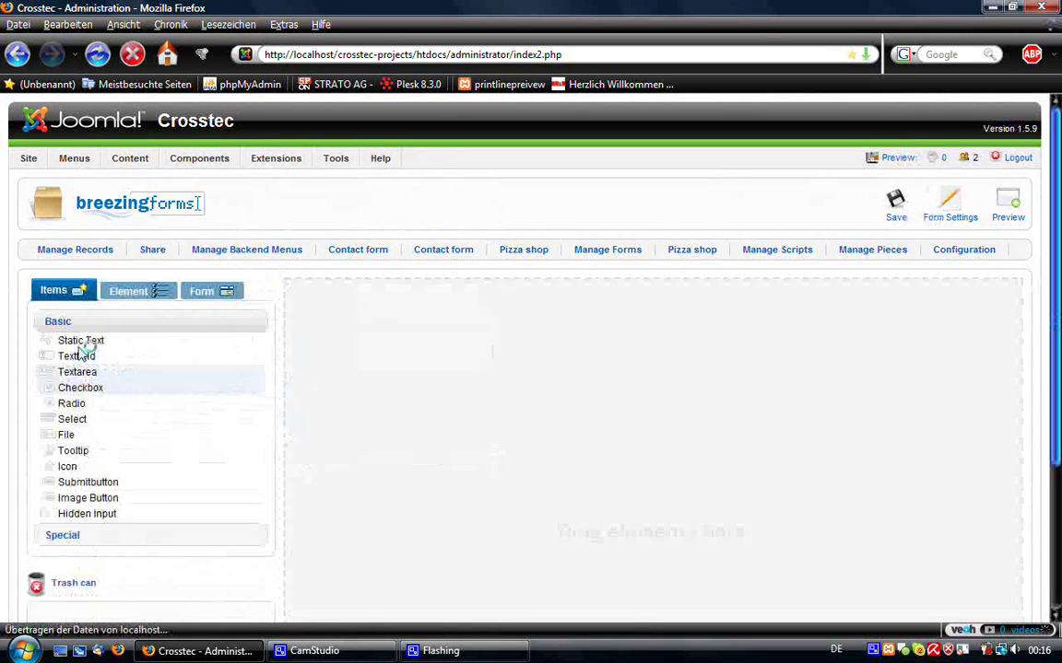
- Add a Static Text to page 2 with '<h3>Thank your for your message!</h3>' and enlarge its box
{"action": "left_click_drag", "start_coordinate": [91, 340], "coordinate": [369, 337]}
{"action": "left_click", "coordinate": [129, 295]}
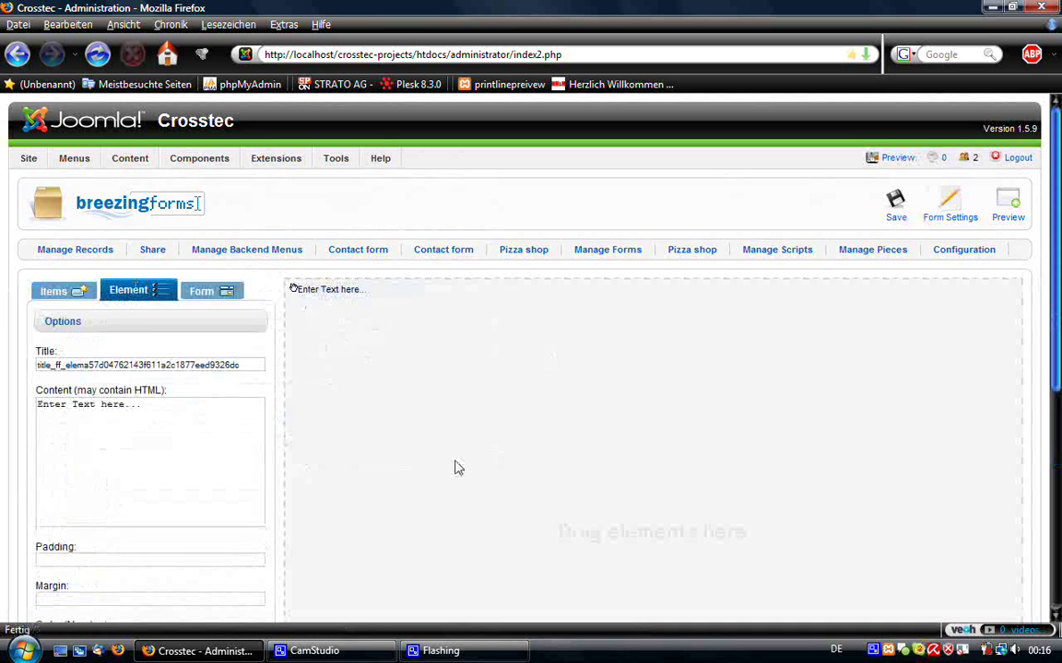
{"action": "left_click_drag", "start_coordinate": [161, 406], "coordinate": [33, 404]}
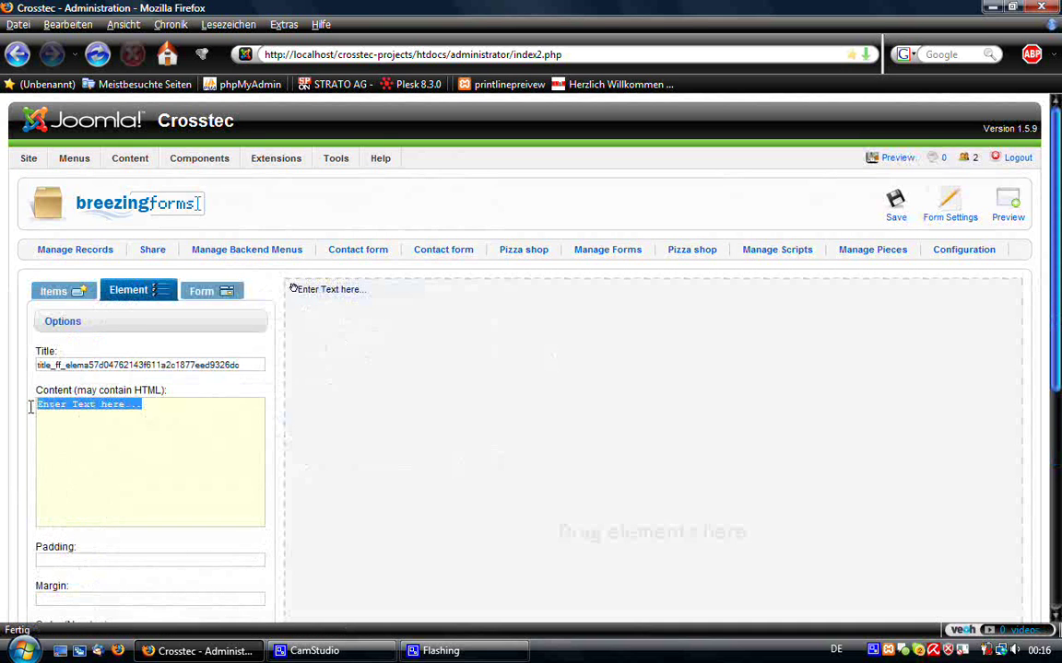
{"action": "type", "text": "<h3"}
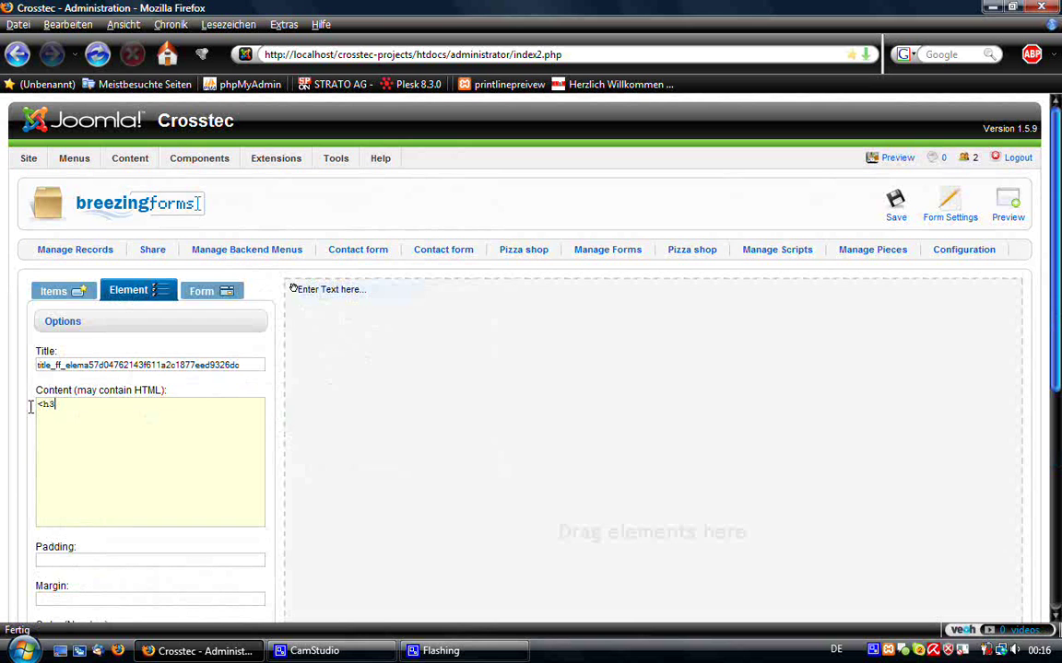
{"action": "type", "text": ">Thanky"}
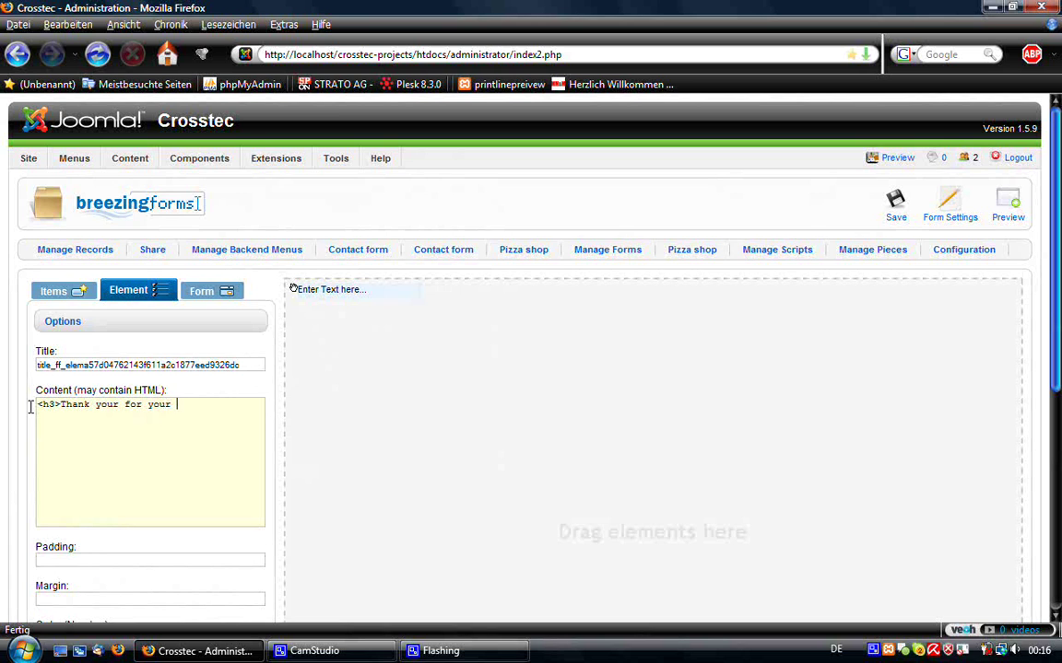
{"action": "type", "text": "message!</h3>"}
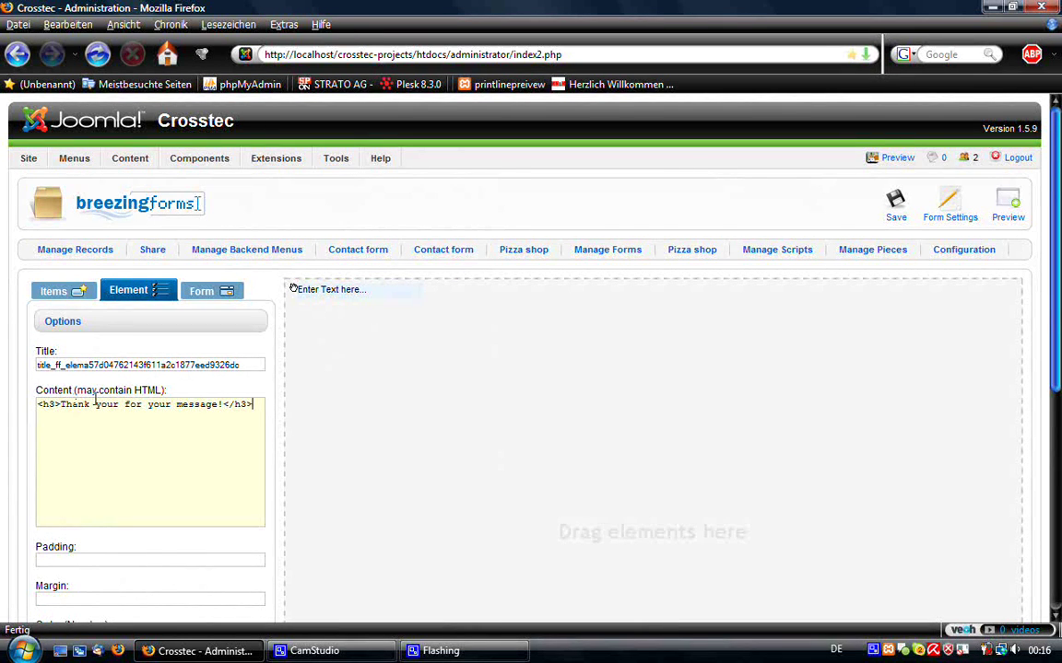
{"action": "scroll", "coordinate": [109, 405], "scroll_direction": "down", "scroll_amount": 3}
{"action": "left_click", "coordinate": [128, 527]}
{"action": "scroll", "coordinate": [478, 356], "scroll_direction": "up", "scroll_amount": 1}
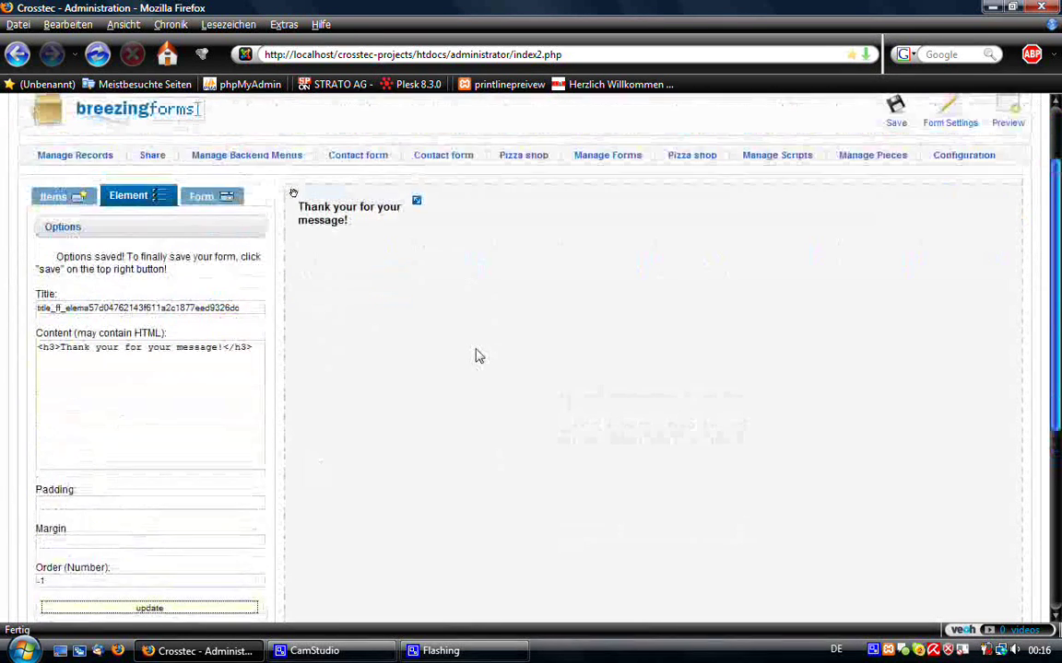
{"action": "left_click_drag", "start_coordinate": [417, 204], "coordinate": [422, 232]}
{"action": "scroll", "coordinate": [722, 270], "scroll_direction": "up", "scroll_amount": 2}
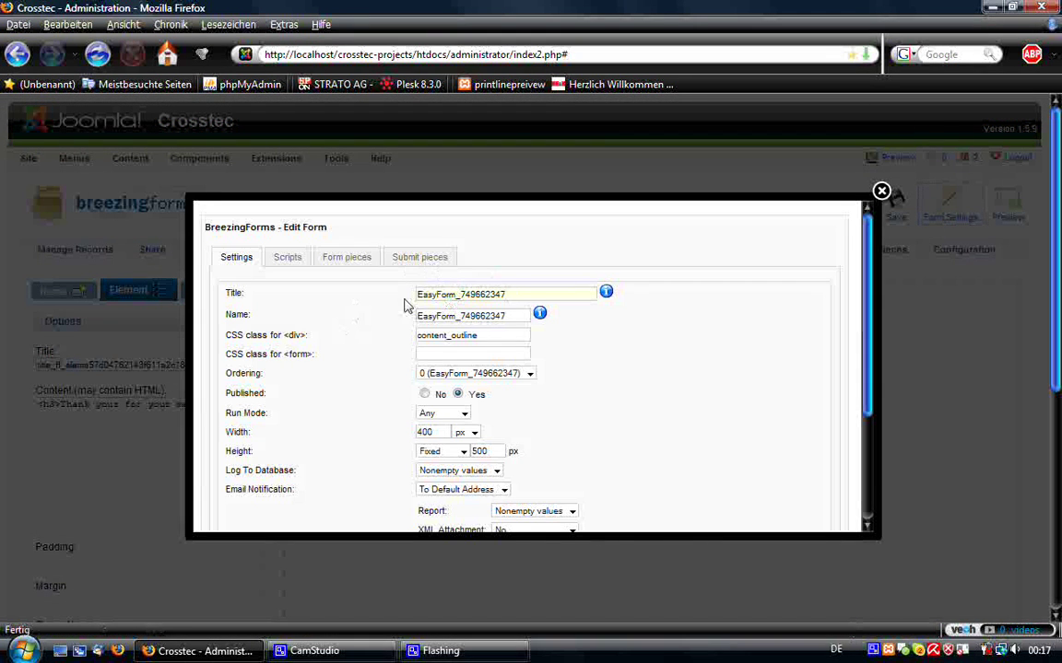
- Change the form's Title and Name to 'SimpleContactForm' and show its Scripts settings
{"action": "left_click_drag", "start_coordinate": [505, 294], "coordinate": [416, 299]}
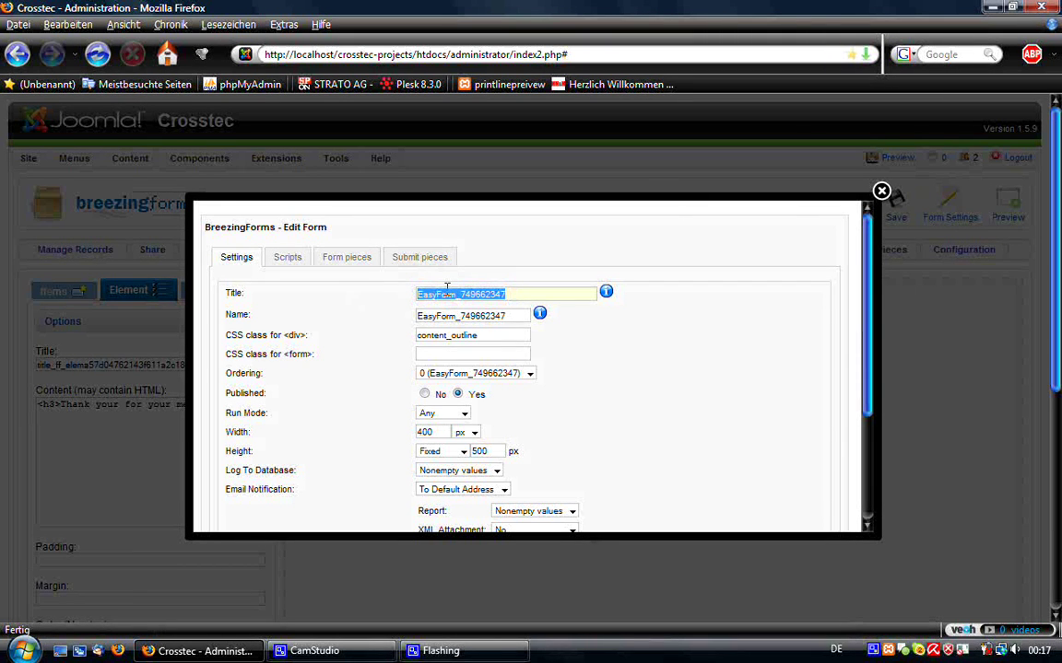
{"action": "type", "text": "SimpleC"}
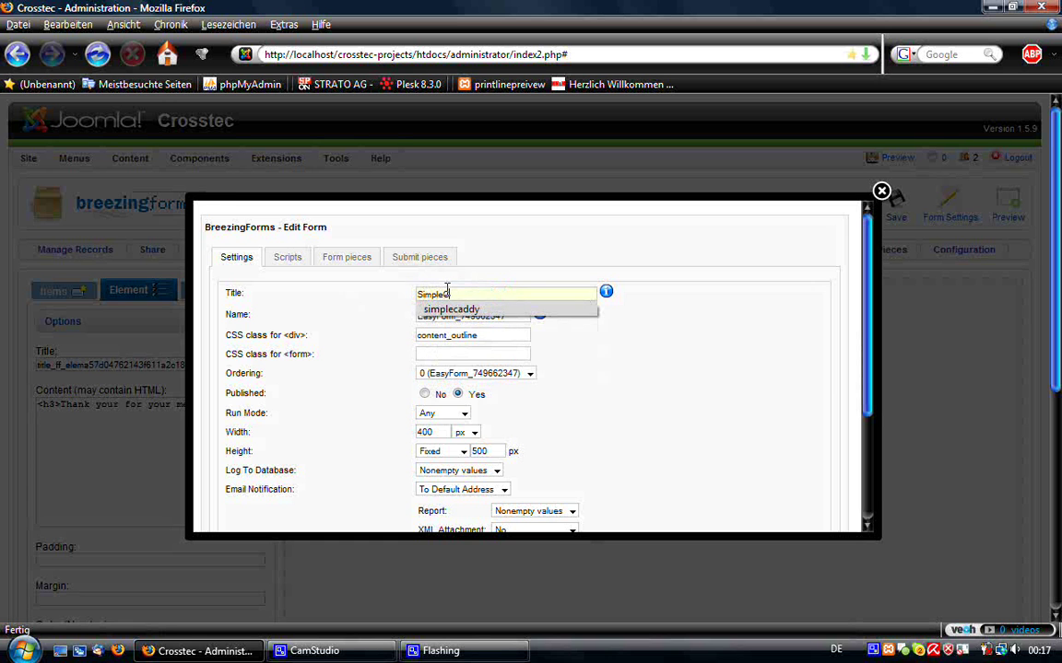
{"action": "type", "text": "ontactForm"}
{"action": "key", "text": "Tab"}
{"action": "type", "text": "SimpleContact"}
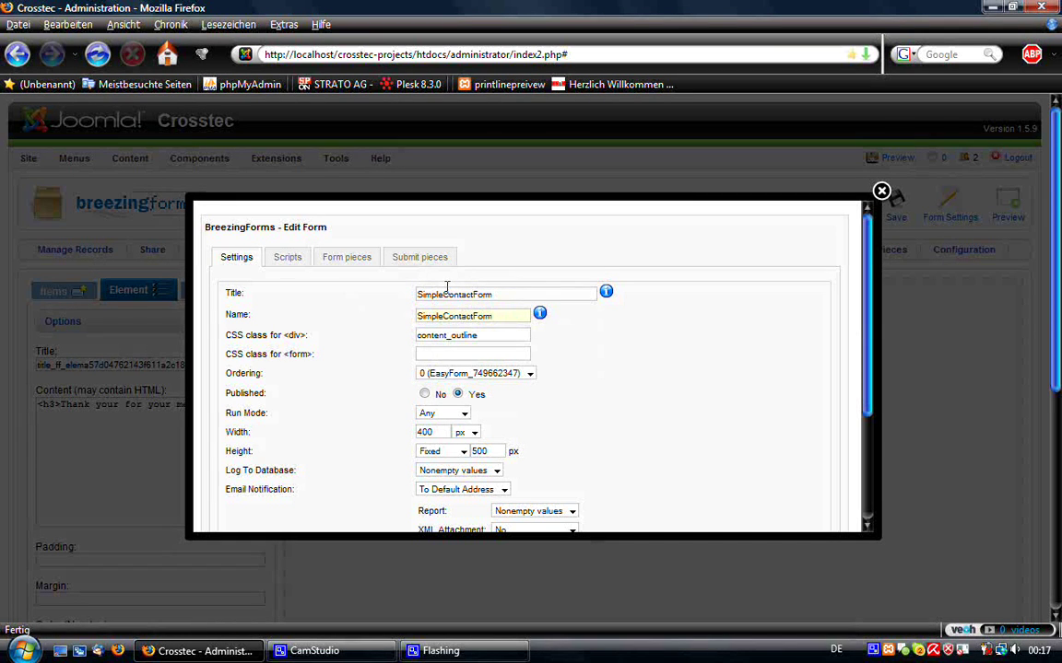
{"action": "left_click", "coordinate": [293, 261]}
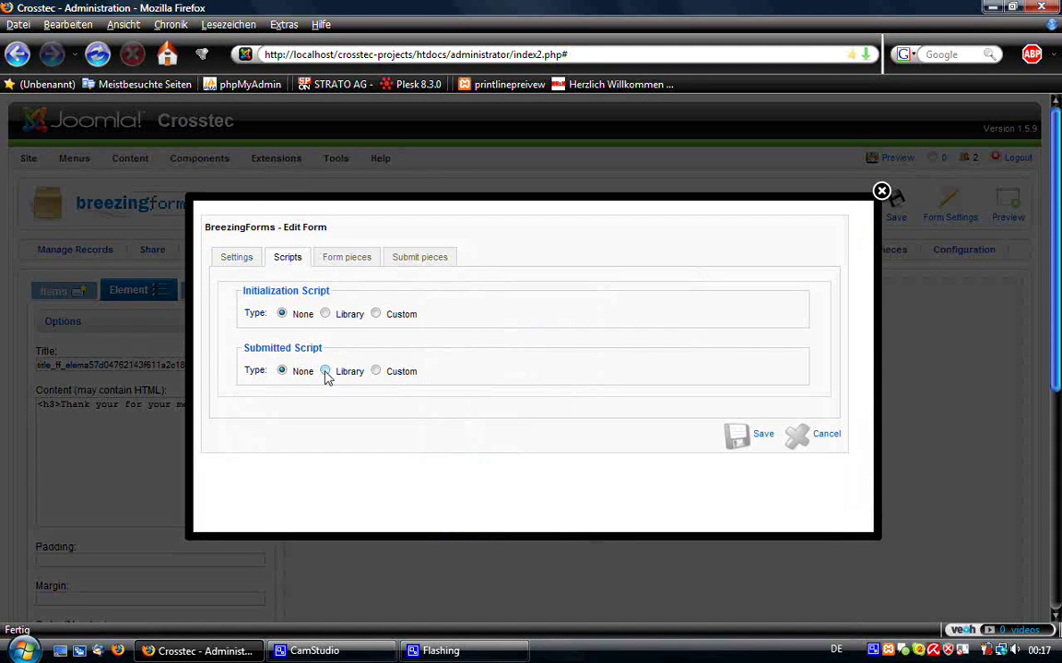
- Set Submitted Script to Custom with a 20-row editor and generate the code framework
{"action": "left_click", "coordinate": [375, 370]}
{"action": "left_click", "coordinate": [273, 394]}
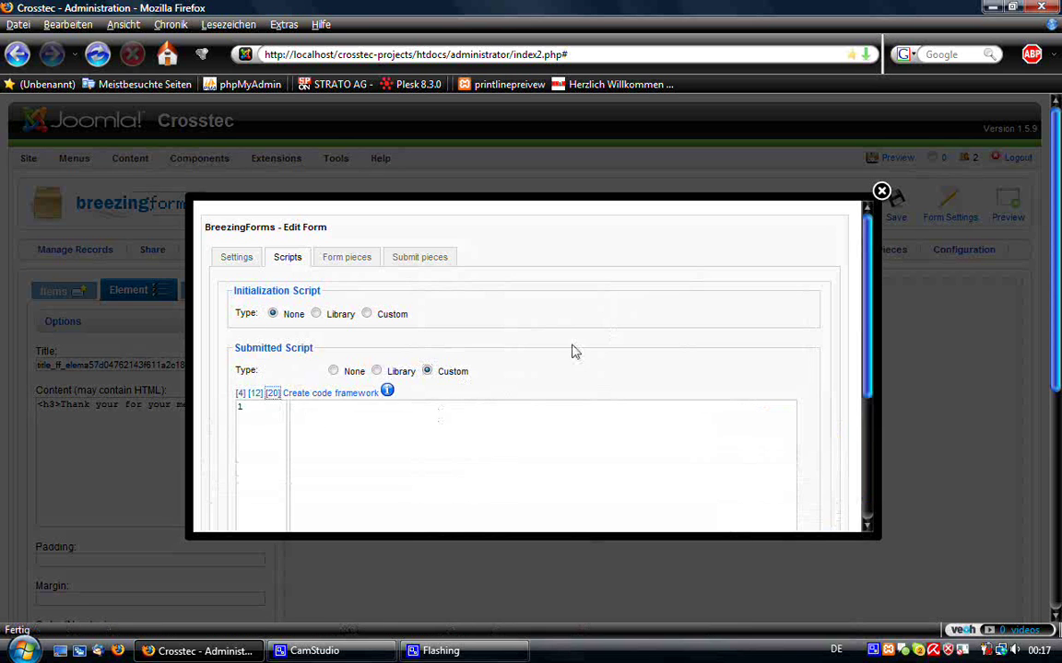
{"action": "scroll", "coordinate": [410, 355], "scroll_direction": "down", "scroll_amount": 3}
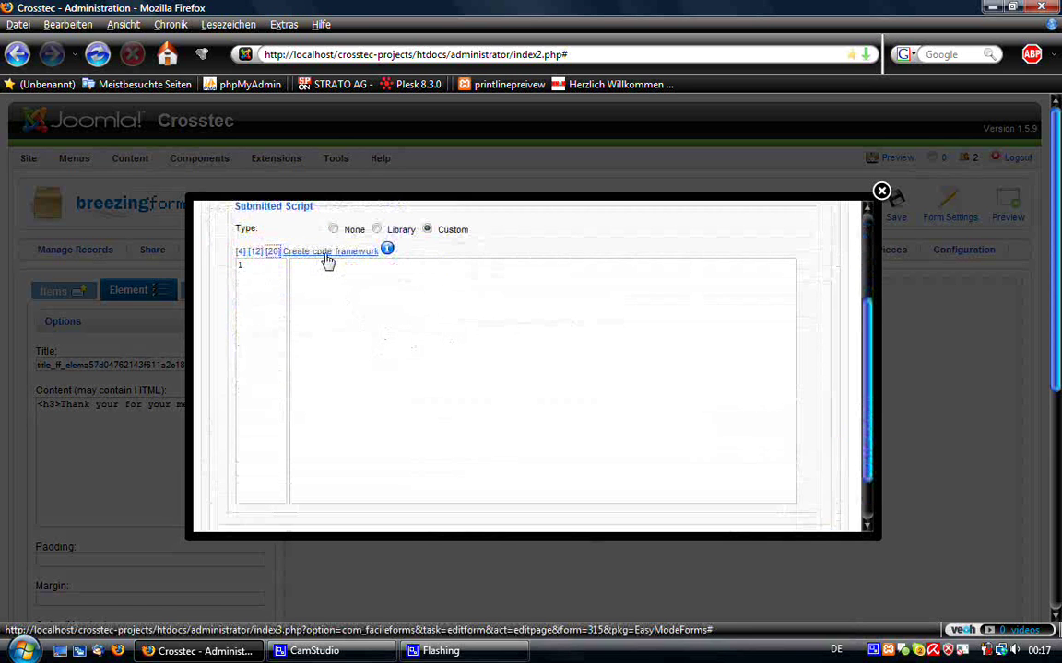
{"action": "left_click", "coordinate": [327, 260]}
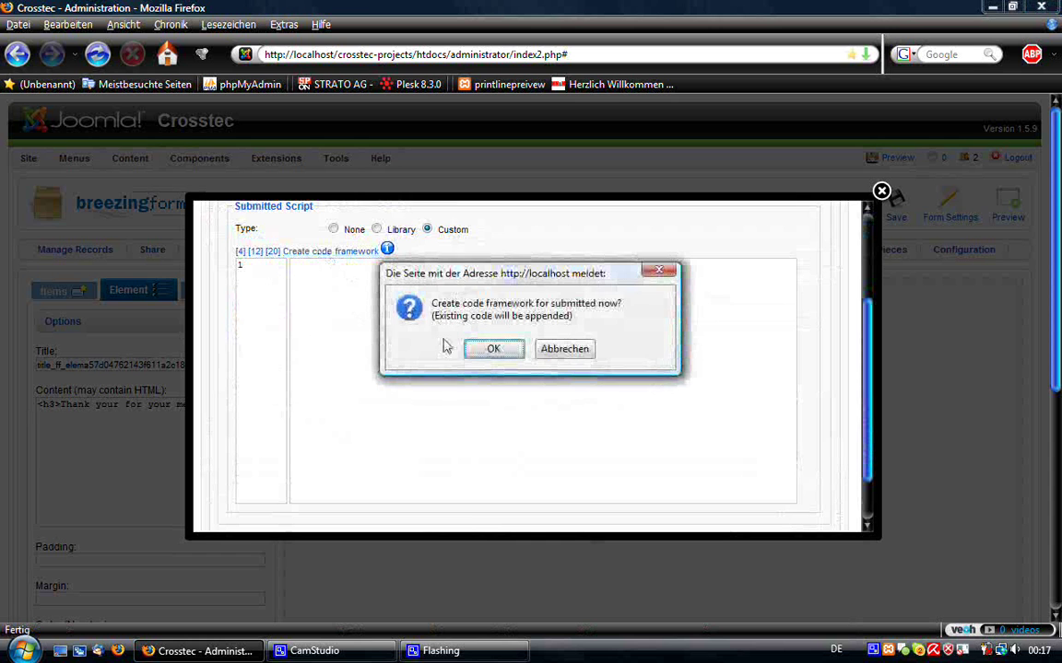
{"action": "left_click", "coordinate": [491, 353]}
{"action": "left_click", "coordinate": [491, 354]}
{"action": "scroll", "coordinate": [540, 336], "scroll_direction": "down", "scroll_amount": 3}
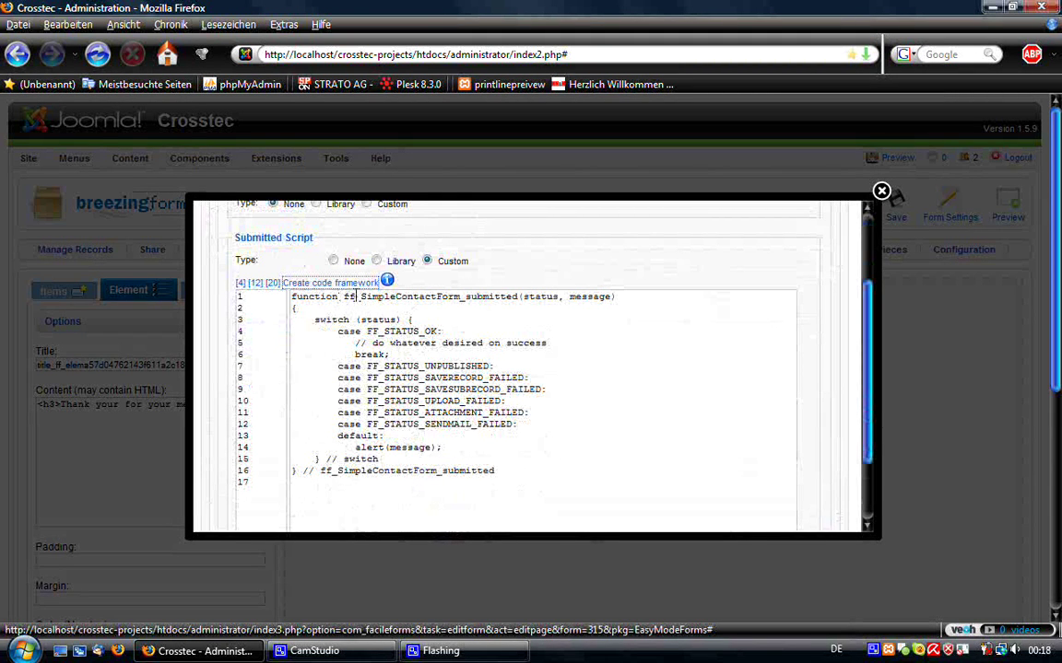
- Replace the success comment with ff_switchpage(2); and save the submitted script
{"action": "left_click_drag", "start_coordinate": [362, 300], "coordinate": [456, 300]}
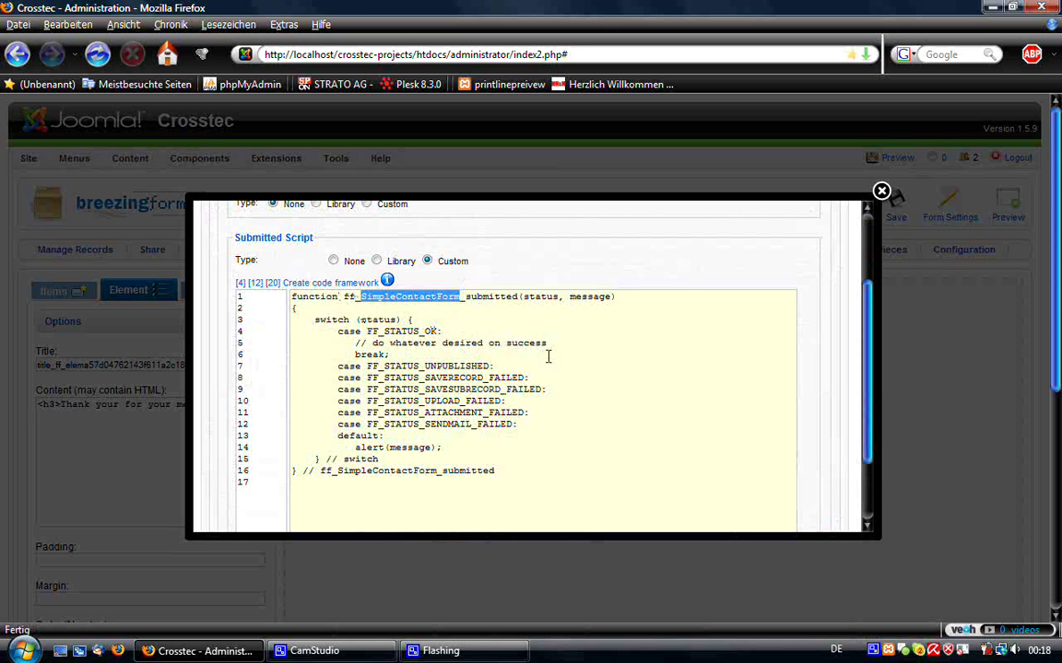
{"action": "left_click_drag", "start_coordinate": [548, 343], "coordinate": [354, 341]}
{"action": "type", "text": "ff_switchpage("}
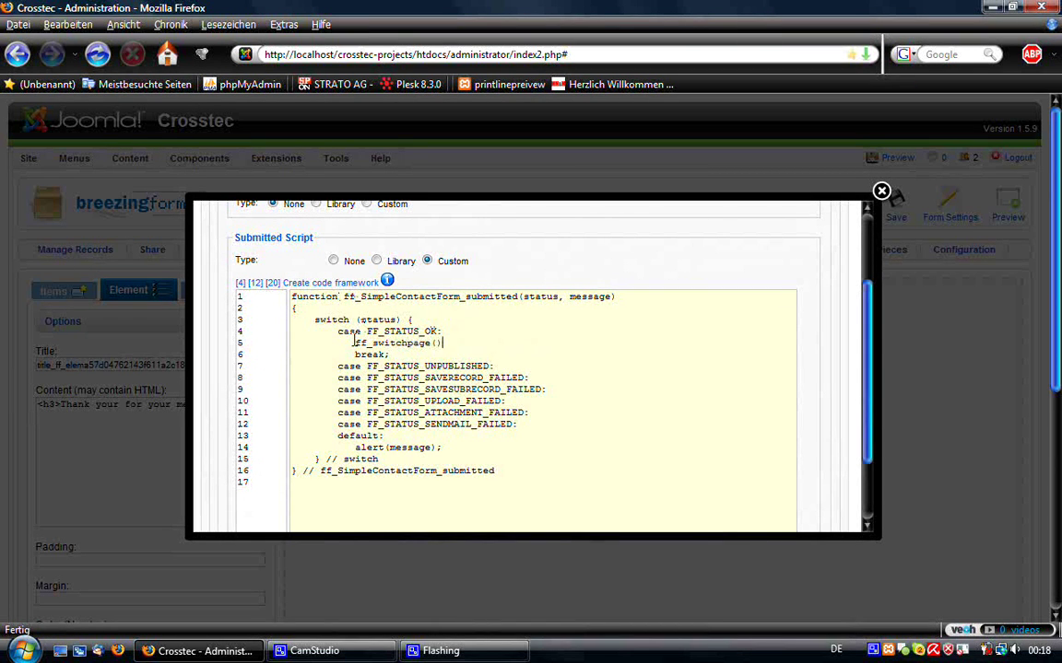
{"action": "key", "text": "BackSpace"}
{"action": "key", "text": "BackSpace"}
{"action": "scroll", "coordinate": [469, 344], "scroll_direction": "up", "scroll_amount": 2}
{"action": "scroll", "coordinate": [267, 330], "scroll_direction": "down", "scroll_amount": 1}
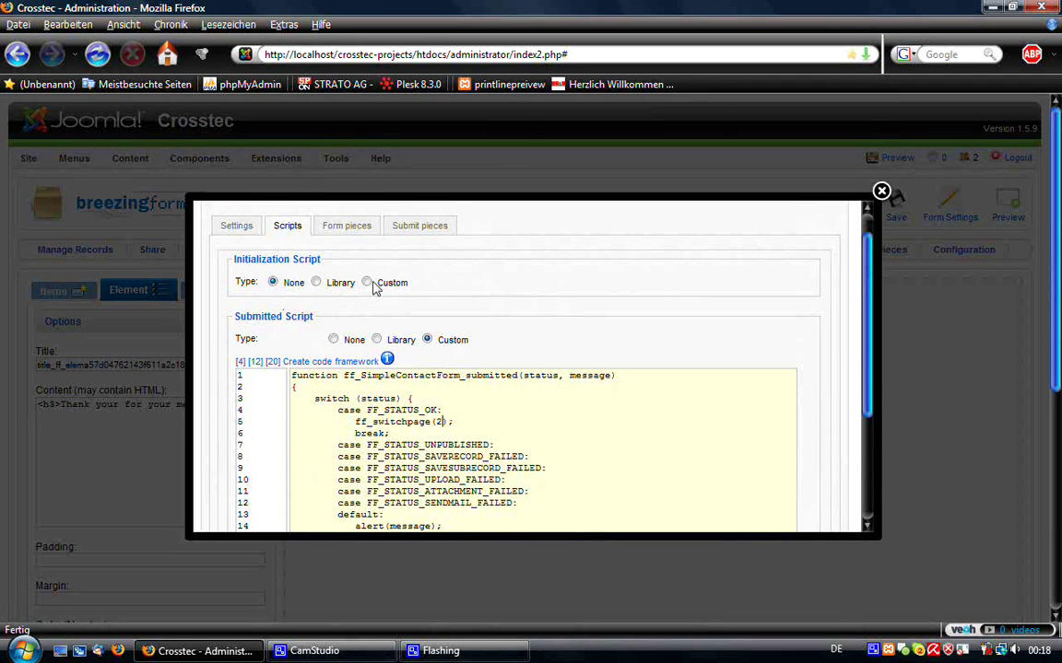
{"action": "scroll", "coordinate": [406, 373], "scroll_direction": "down", "scroll_amount": 3}
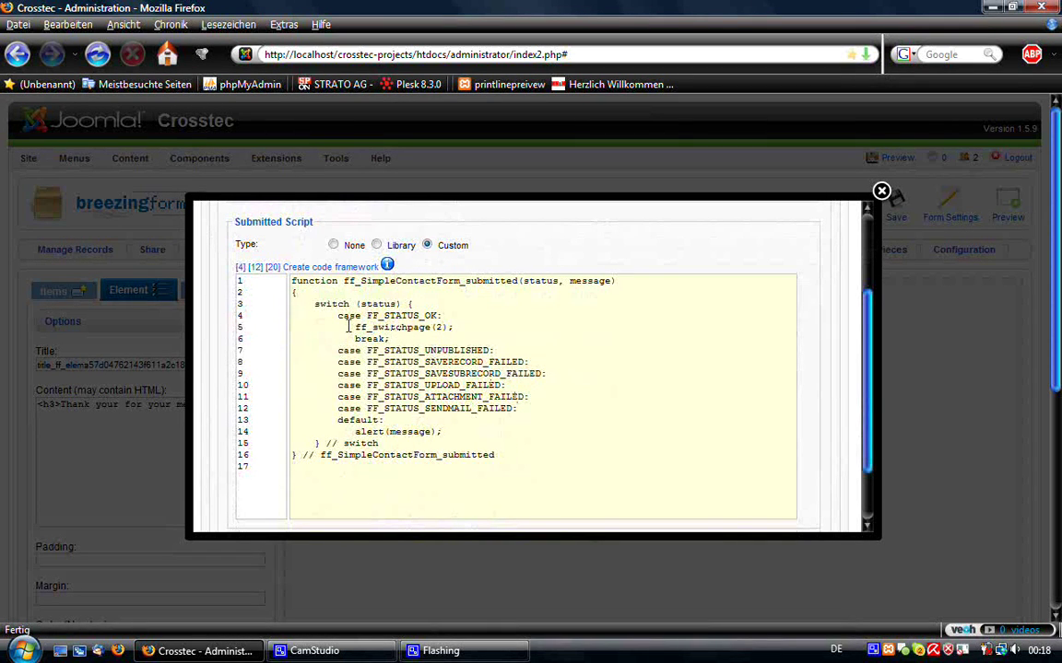
{"action": "left_click_drag", "start_coordinate": [349, 327], "coordinate": [445, 328]}
{"action": "scroll", "coordinate": [664, 315], "scroll_direction": "down", "scroll_amount": 2}
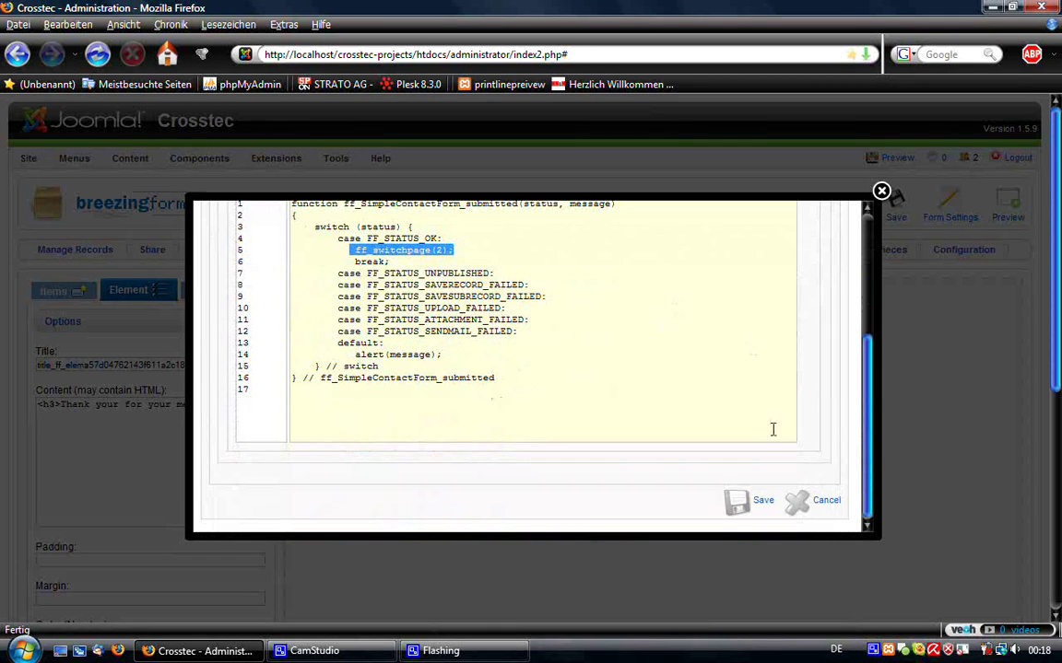
{"action": "left_click", "coordinate": [753, 502]}
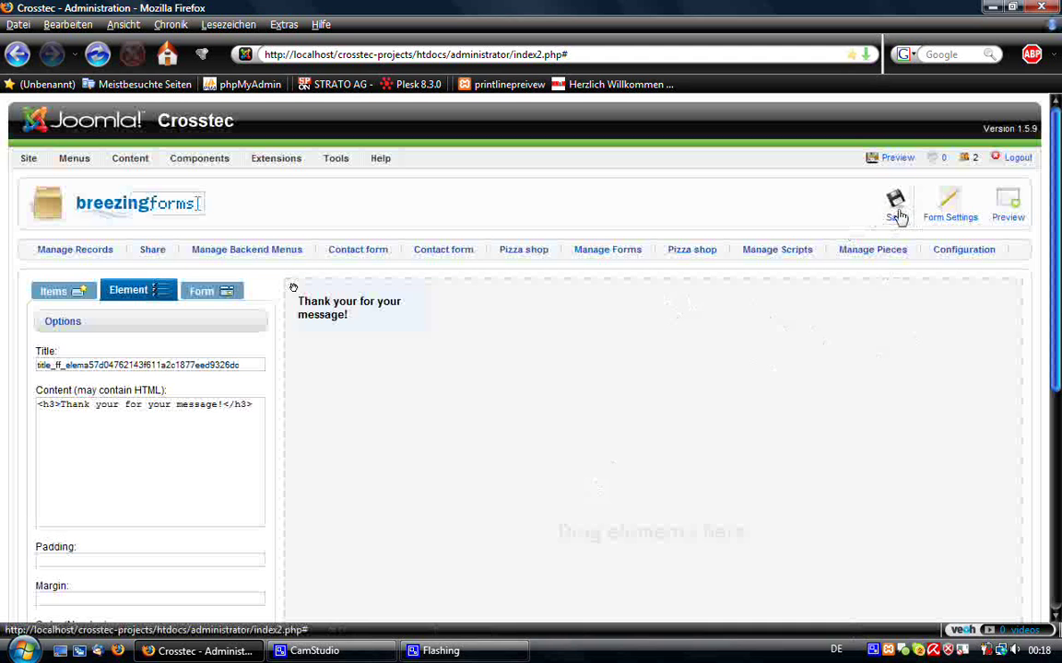
- Save the whole form and check it briefly in Preview
{"action": "left_click", "coordinate": [896, 212]}
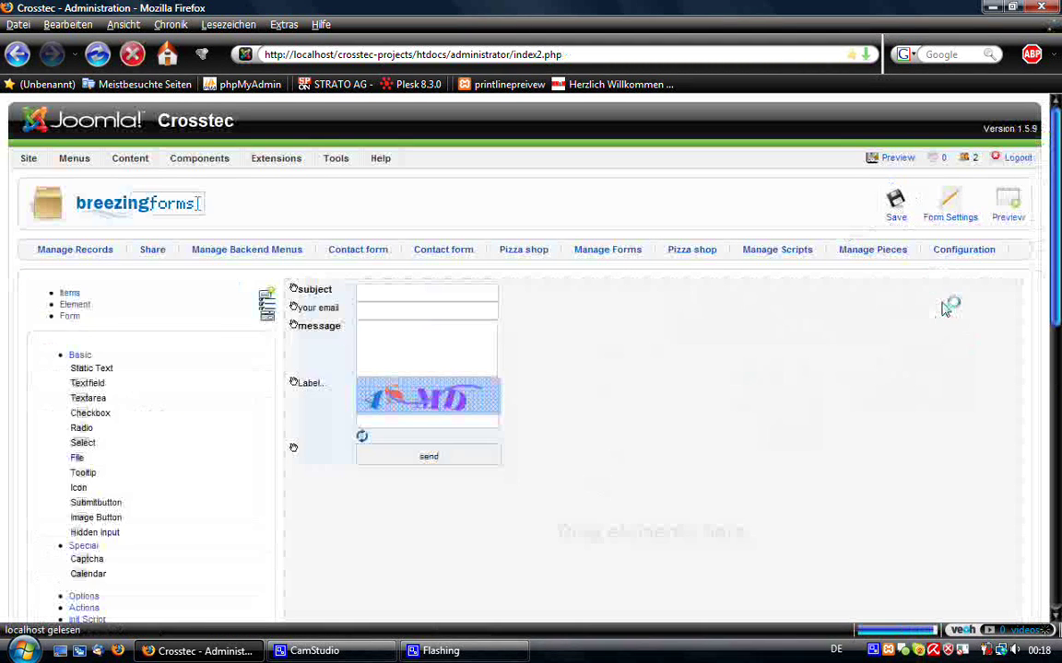
{"action": "left_click", "coordinate": [1004, 221]}
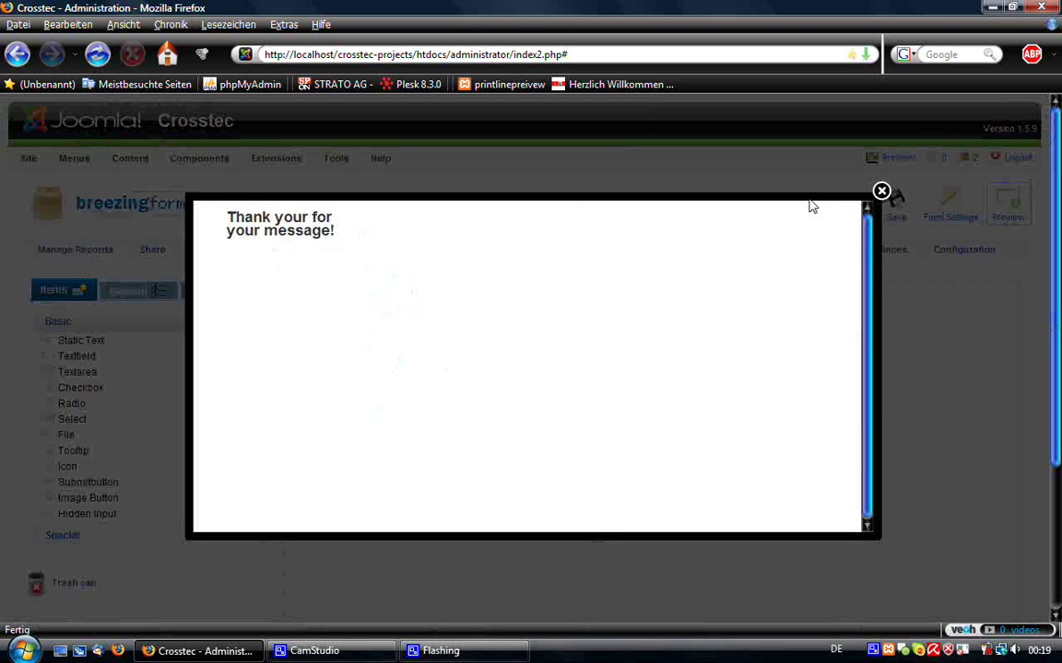
{"action": "left_click", "coordinate": [881, 190]}
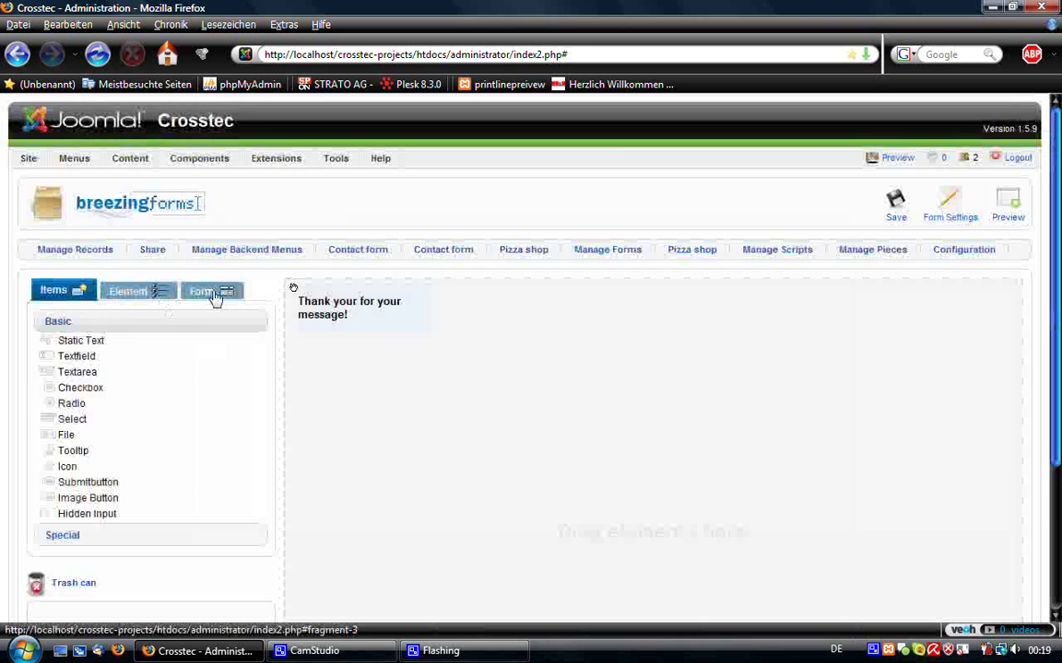
- Bring page 1 back into the editor via the Form tab's 'Go to page...' list
{"action": "left_click", "coordinate": [218, 293]}
{"action": "left_click", "coordinate": [131, 406]}
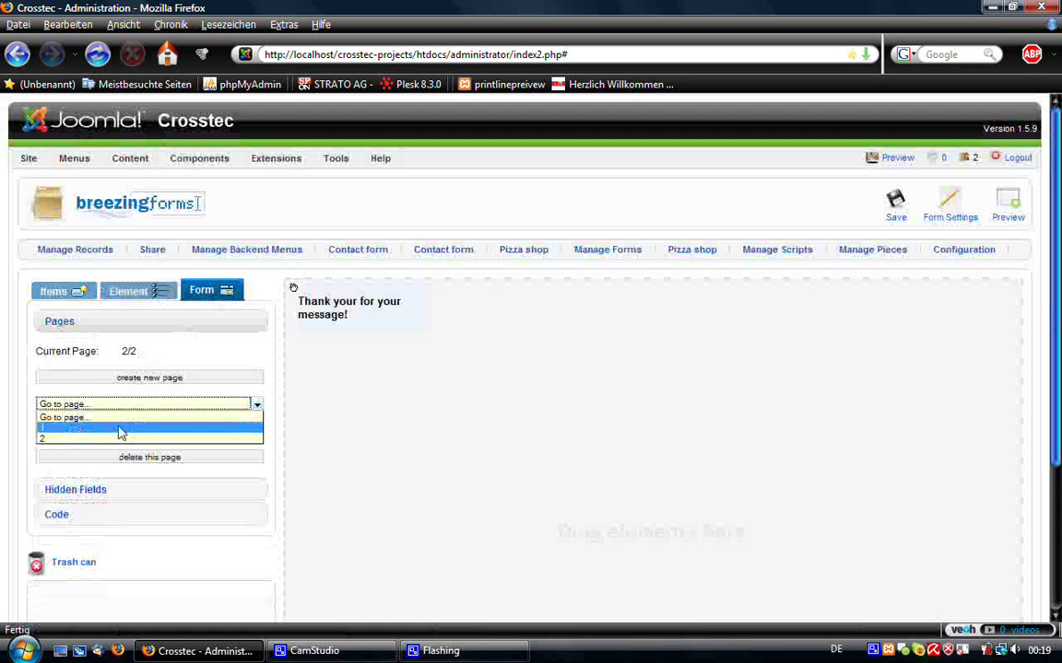
{"action": "left_click", "coordinate": [126, 428]}
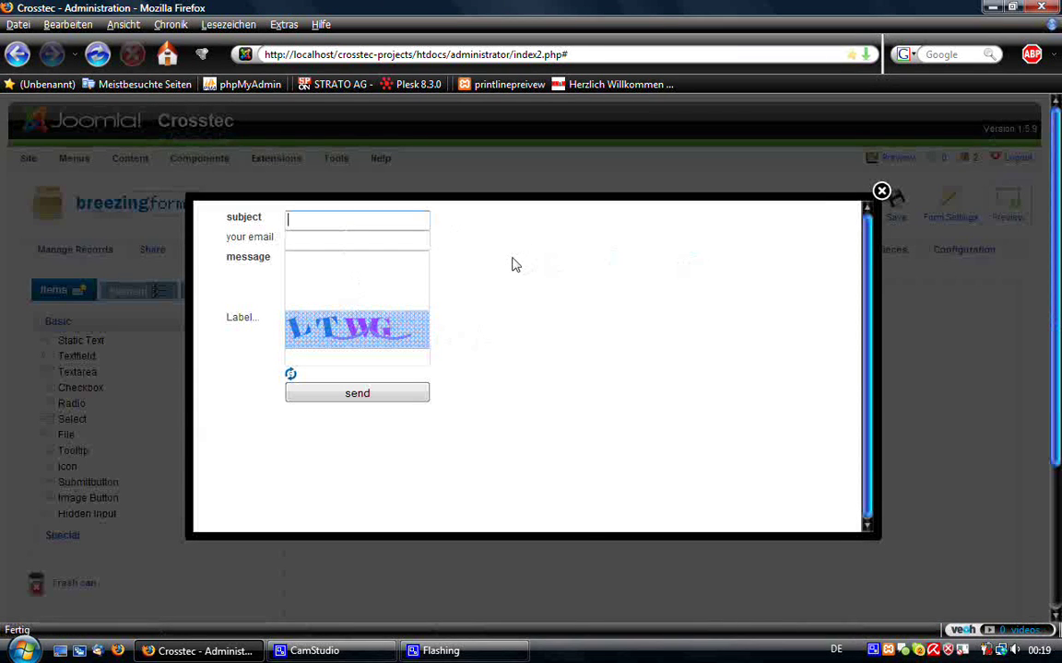
{"action": "key", "text": "Tab"}
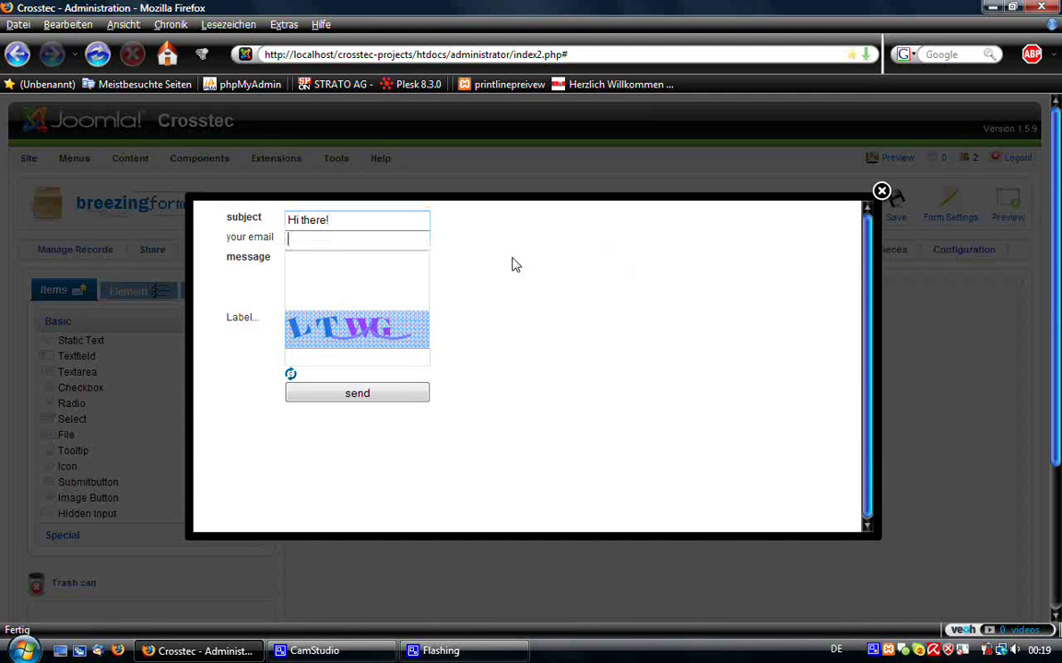
{"action": "key", "text": "Down"}
{"action": "key", "text": "Return"}
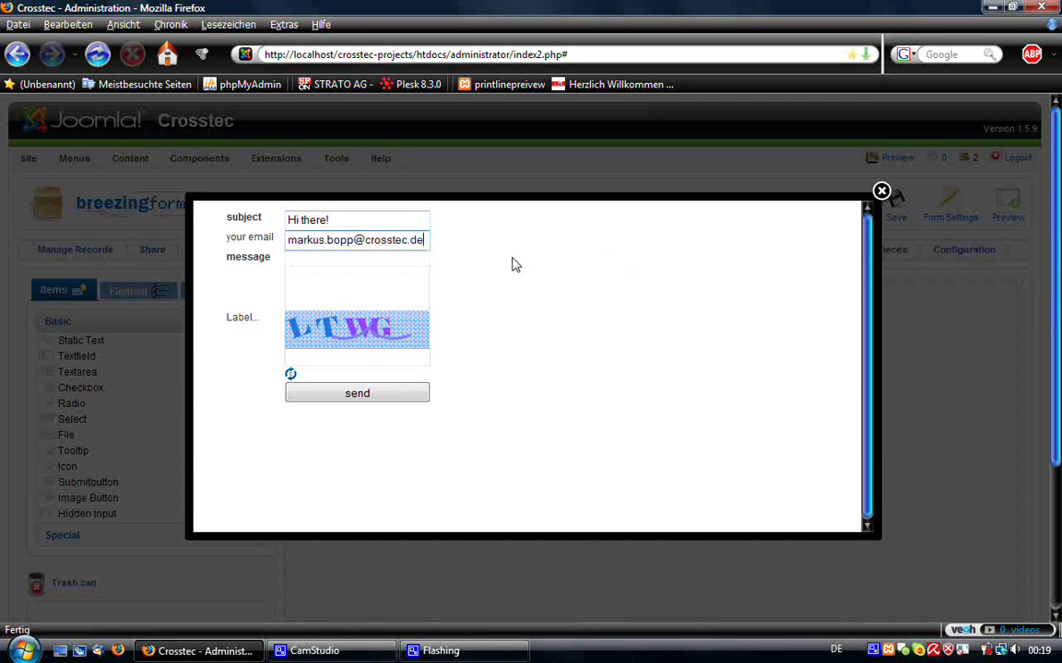
{"action": "key", "text": "Tab"}
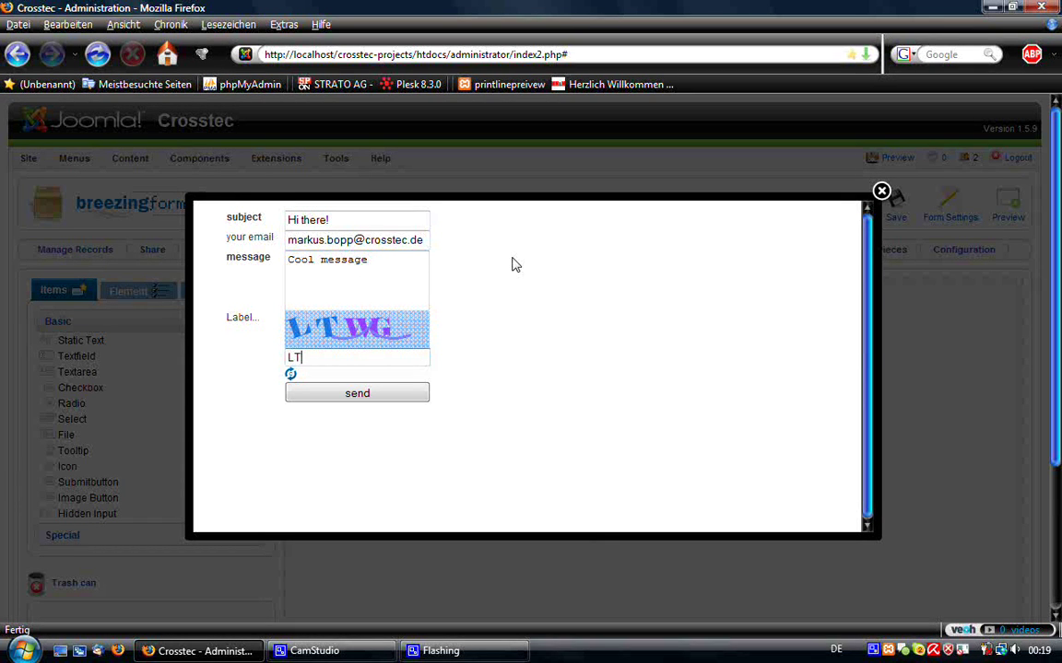
{"action": "left_click", "coordinate": [358, 394]}
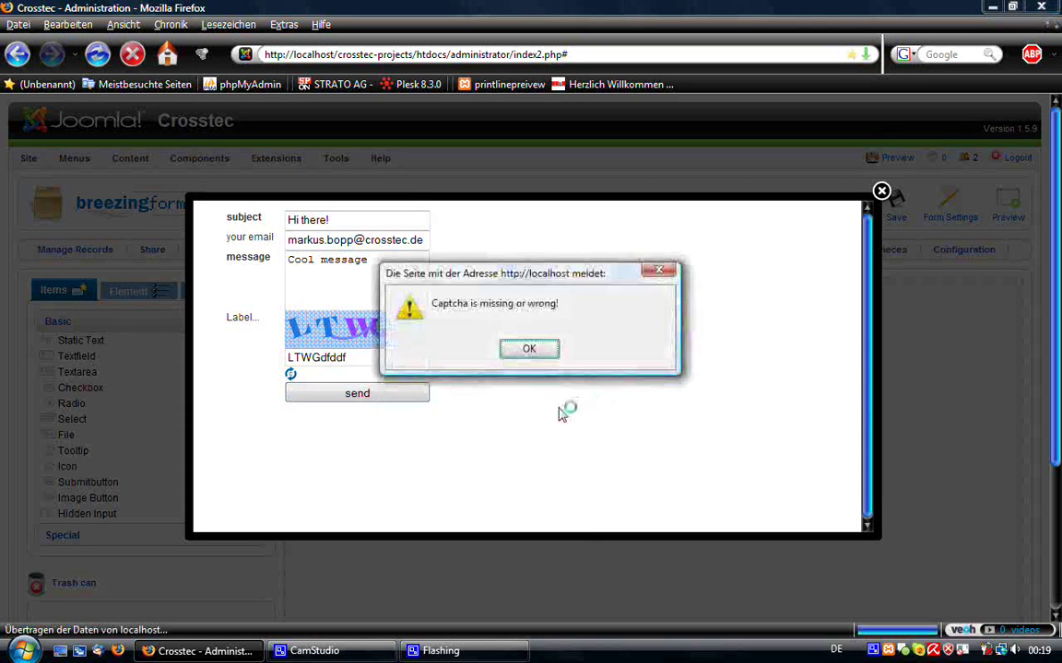
{"action": "left_click", "coordinate": [529, 349]}
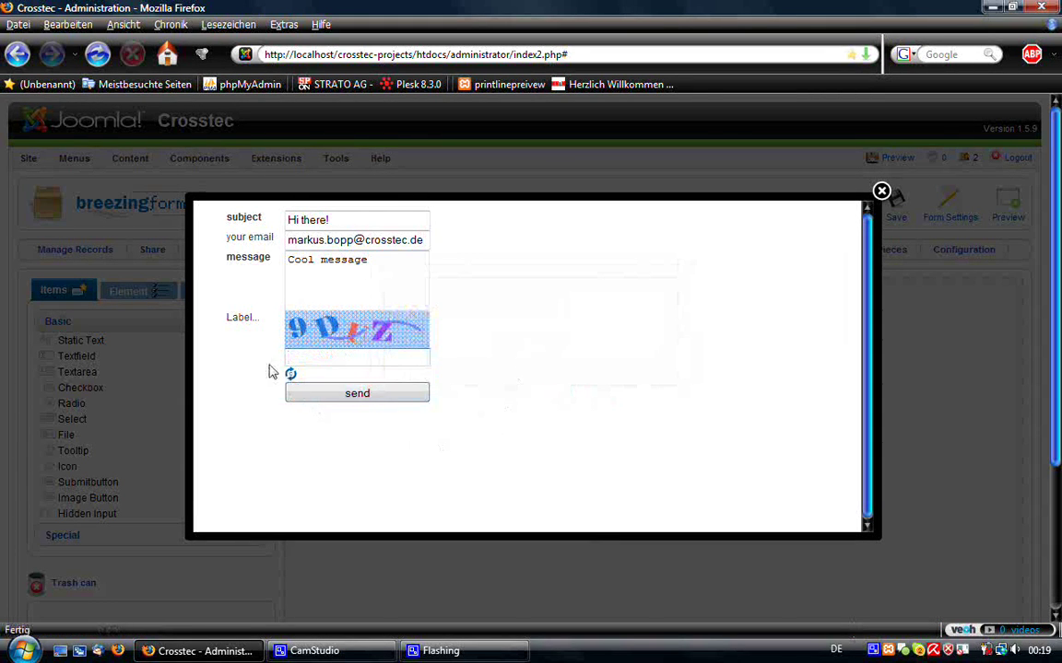
{"action": "left_click", "coordinate": [415, 364]}
{"action": "type", "text": "9DUZ"}
{"action": "left_click", "coordinate": [363, 396]}
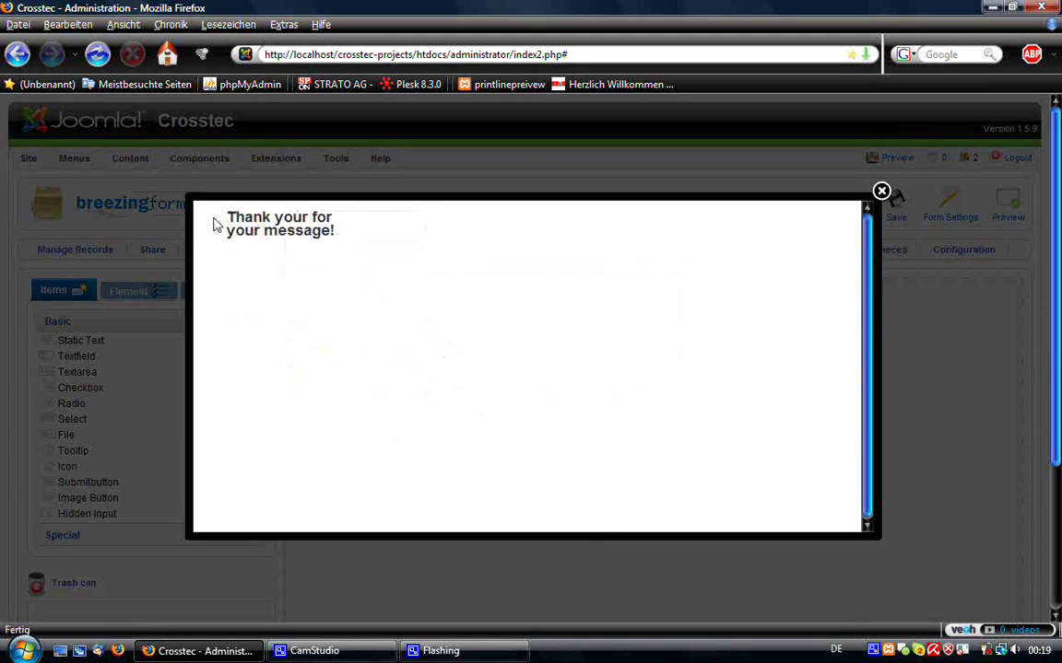
{"action": "left_click_drag", "start_coordinate": [215, 225], "coordinate": [334, 236]}
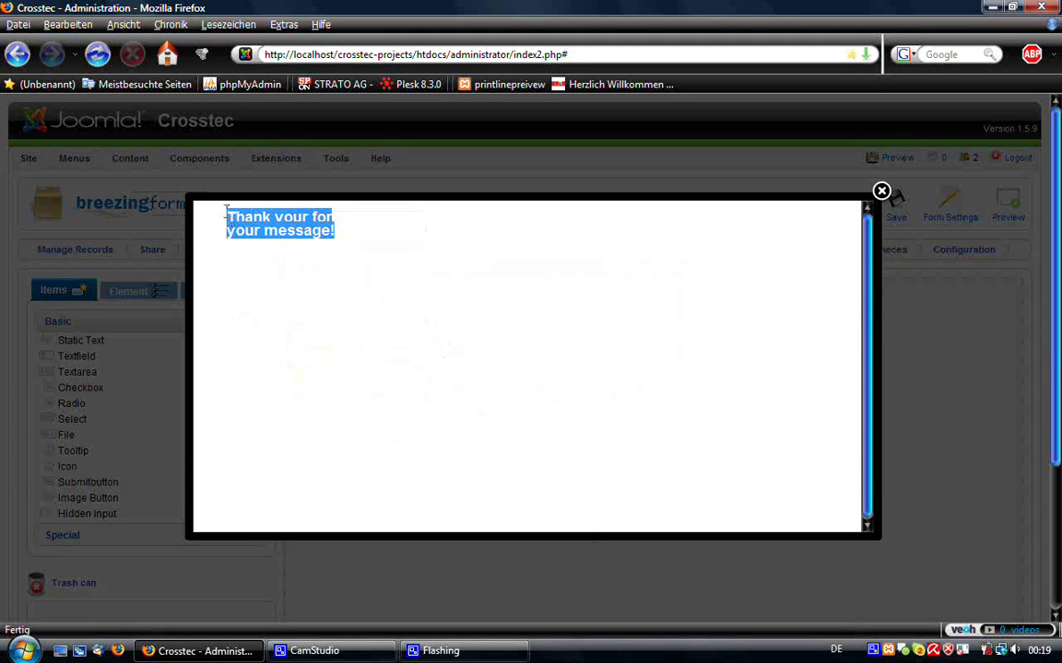
{"action": "left_click", "coordinate": [881, 192]}
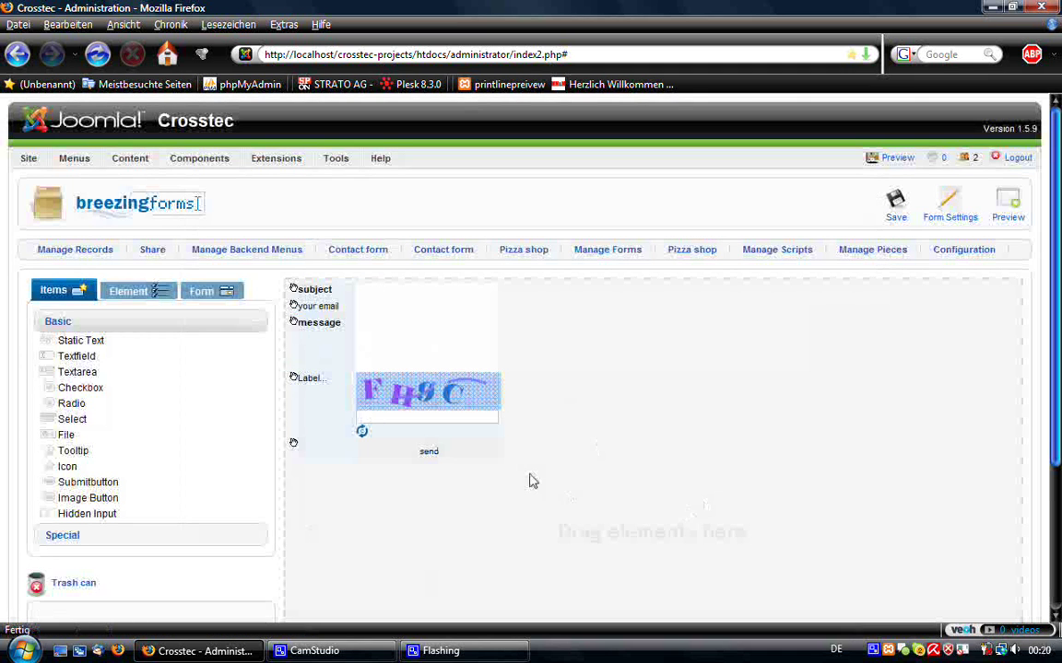
- Delete the 'Label...' placeholder from the captcha label element's Content
{"action": "left_click", "coordinate": [129, 291]}
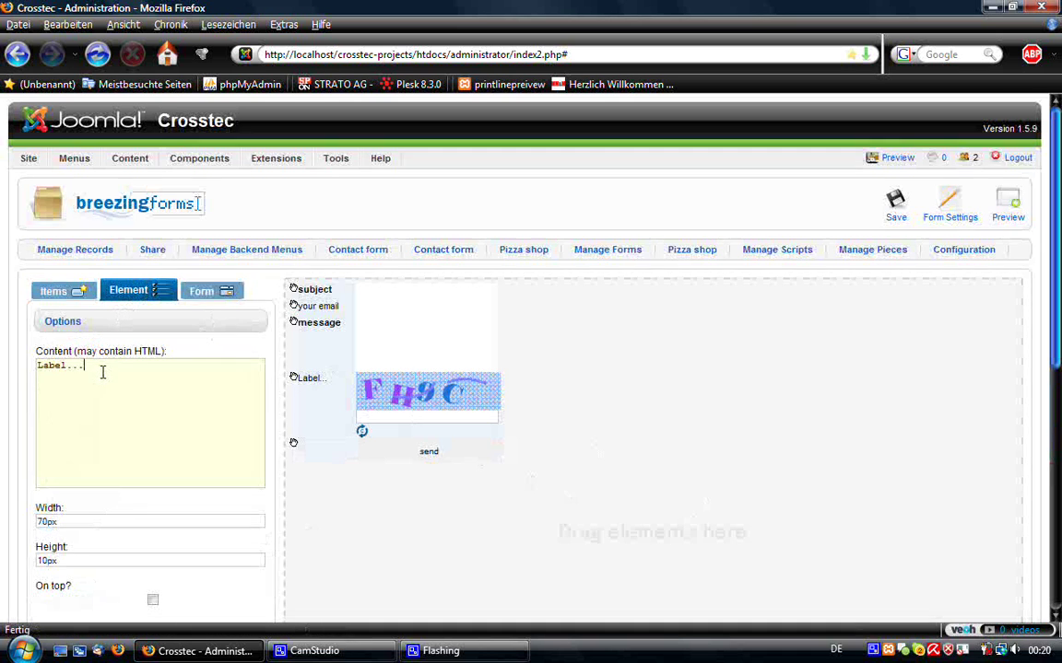
{"action": "left_click_drag", "start_coordinate": [85, 365], "coordinate": [38, 365]}
{"action": "key", "text": "BackSpace"}
{"action": "scroll", "coordinate": [218, 473], "scroll_direction": "down", "scroll_amount": 5}
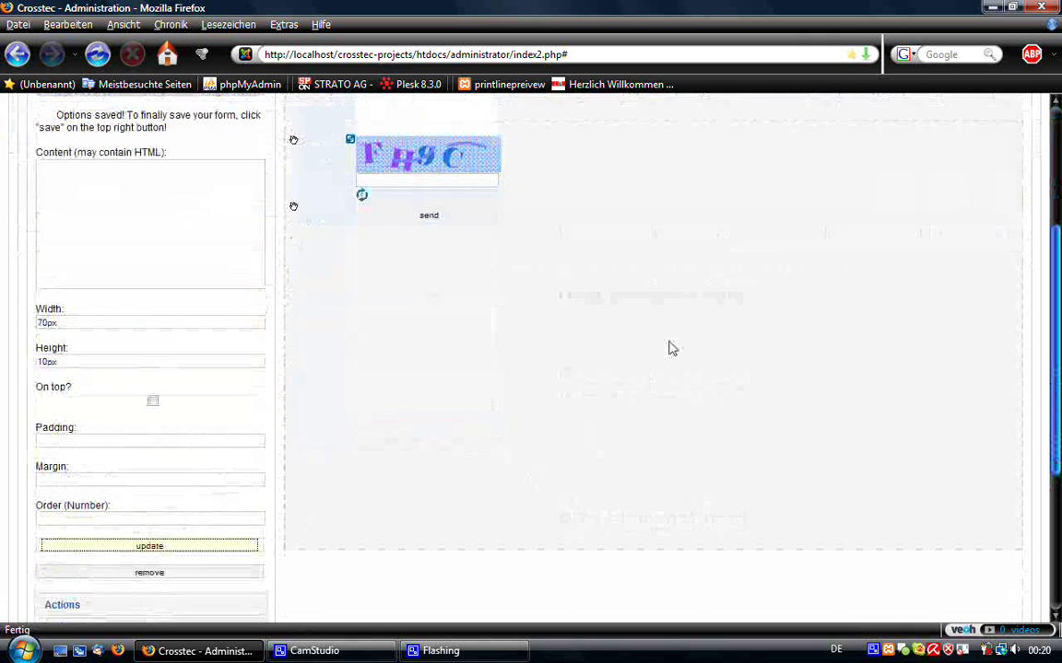
{"action": "scroll", "coordinate": [672, 348], "scroll_direction": "up", "scroll_amount": 4}
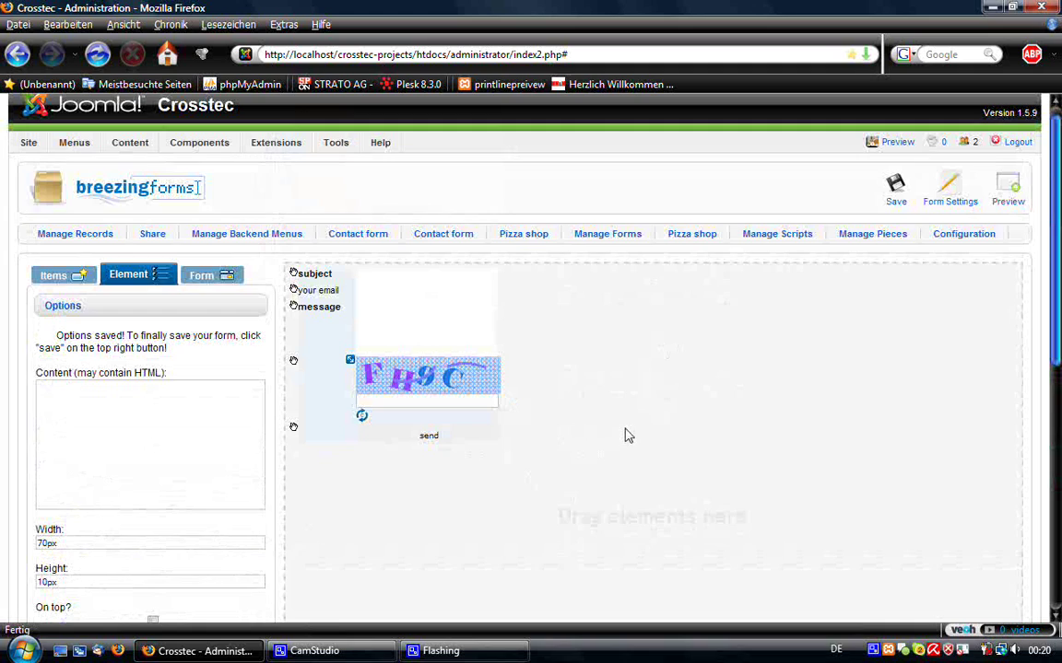
{"action": "scroll", "coordinate": [626, 433], "scroll_direction": "up", "scroll_amount": 1}
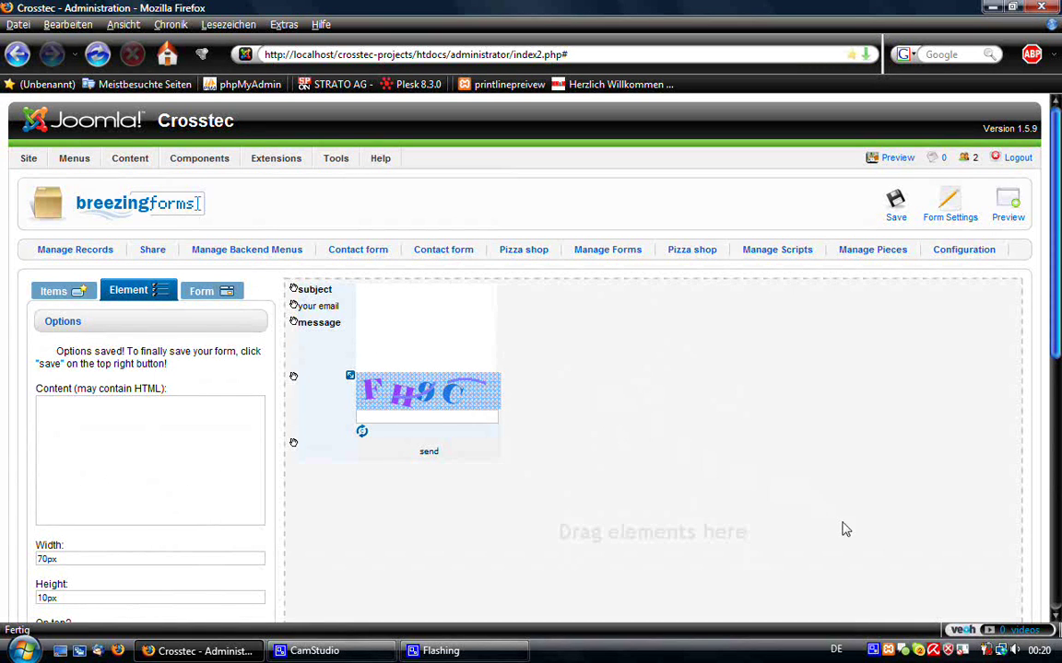
{"action": "right_click", "coordinate": [873, 650]}
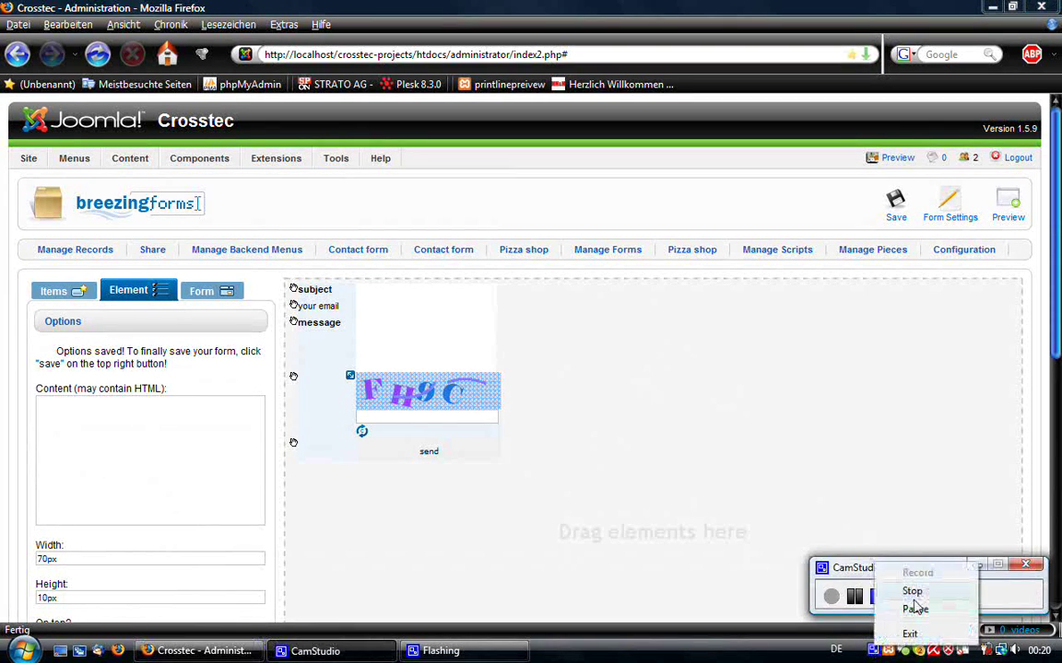